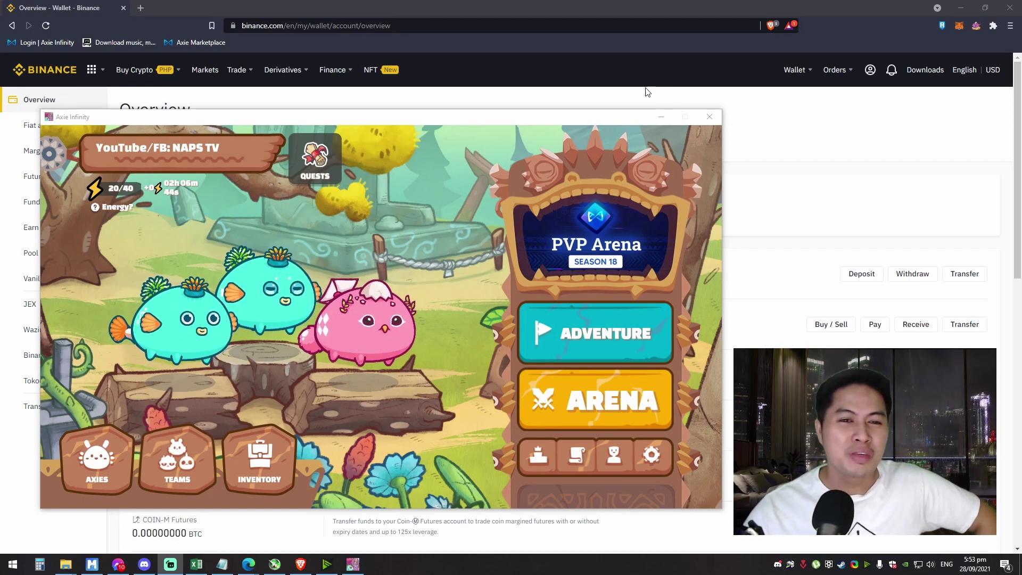
# Step: Move the Axie Infinity window aside and bring up its exit prompt with Esc
pyautogui.moveTo(543, 119); pyautogui.dragTo(604, 111)
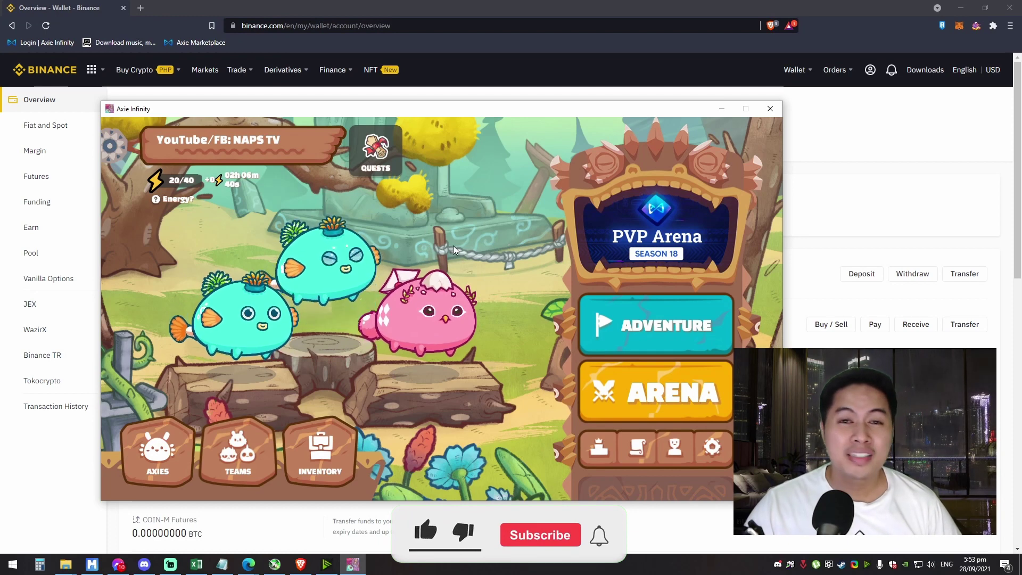
pyautogui.moveTo(567, 110); pyautogui.dragTo(538, 94)
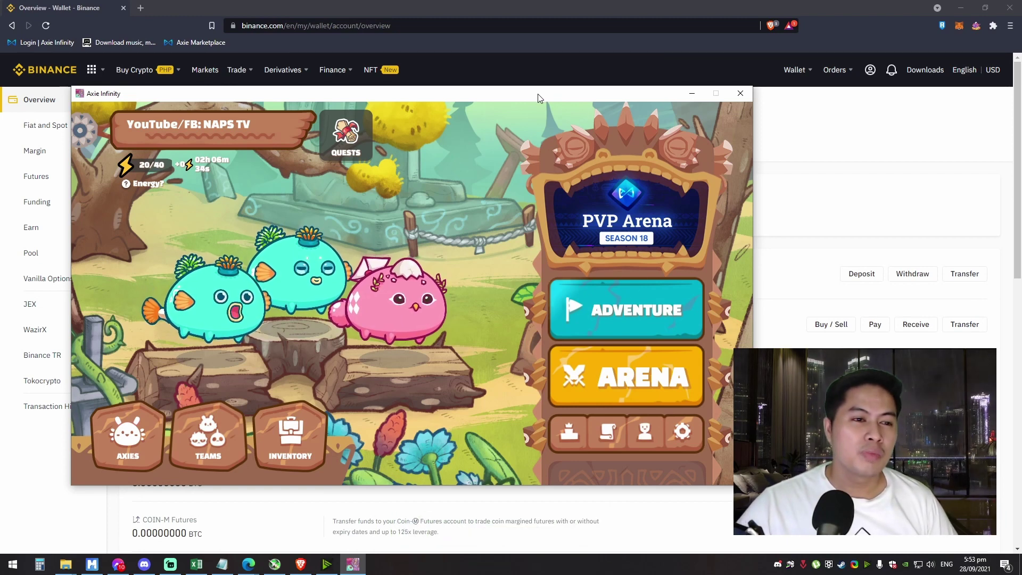
pyautogui.moveTo(538, 94)
pyautogui.mouseDown()
pyautogui.moveTo(514, 91)
pyautogui.moveTo(529, 87)
pyautogui.mouseUp()
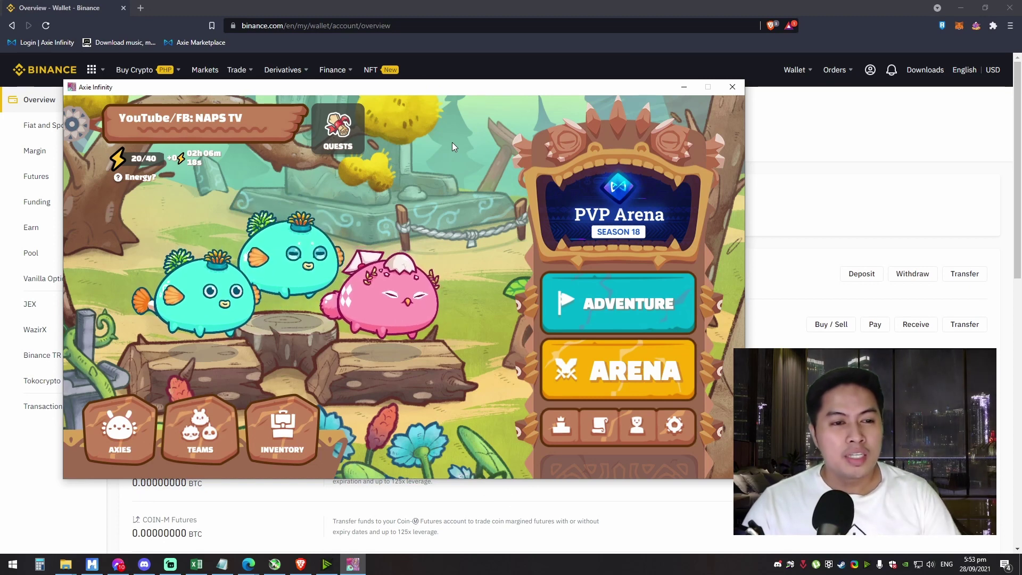
pyautogui.press('Escape')
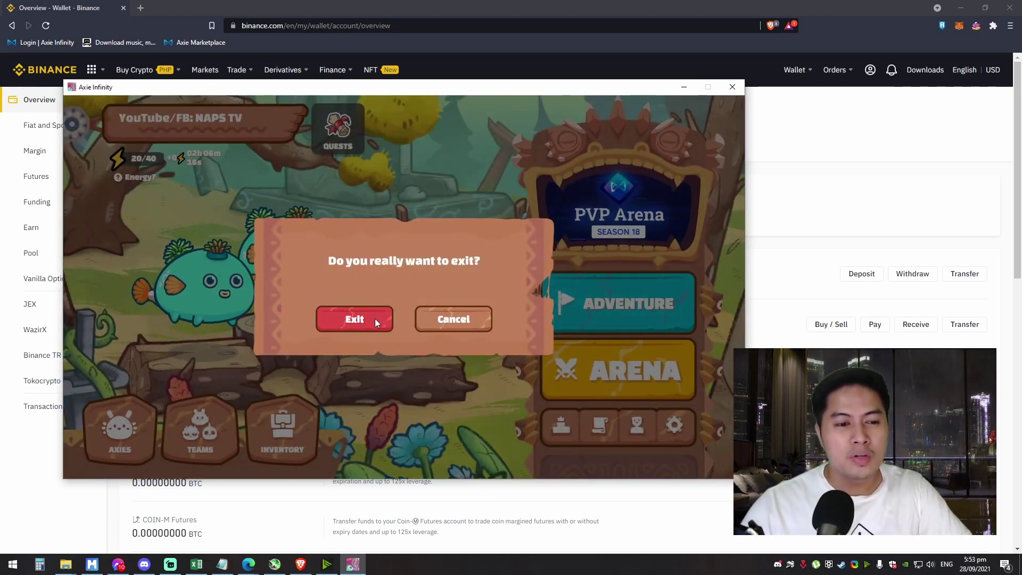
pyautogui.click(374, 318)
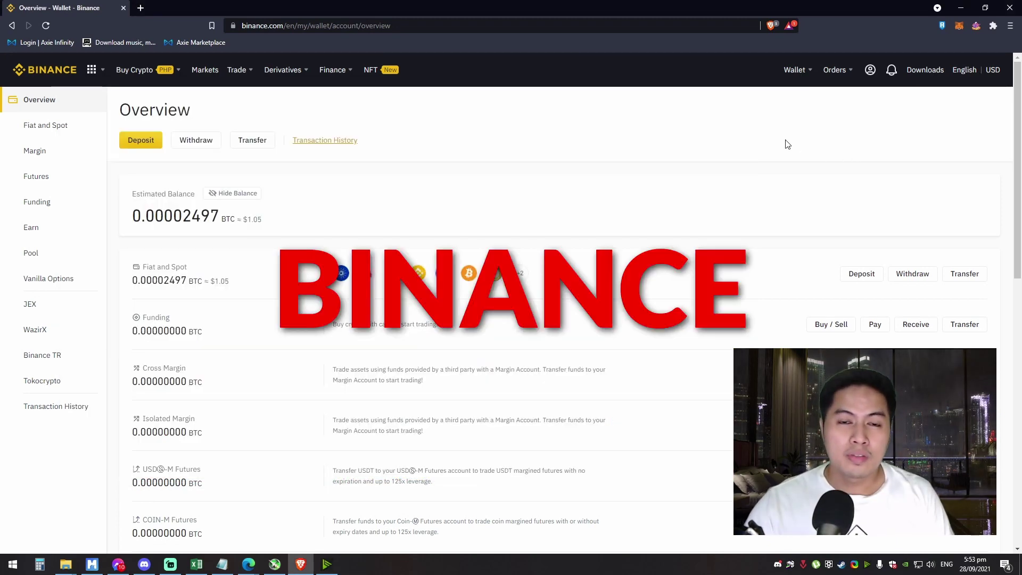
pyautogui.scroll(-3, 788, 136)
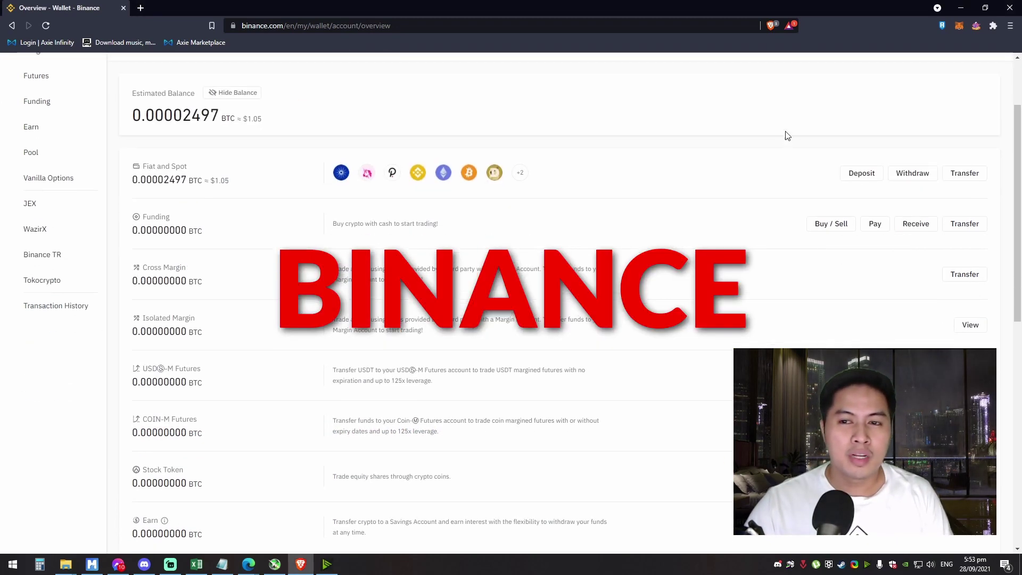
pyautogui.scroll(3, 787, 135)
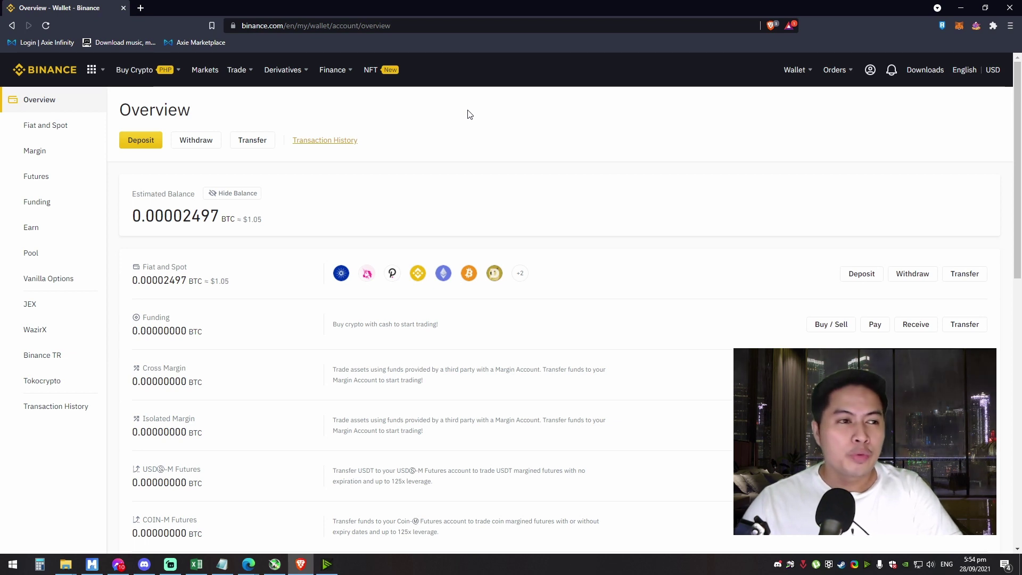
pyautogui.moveTo(111, 58)
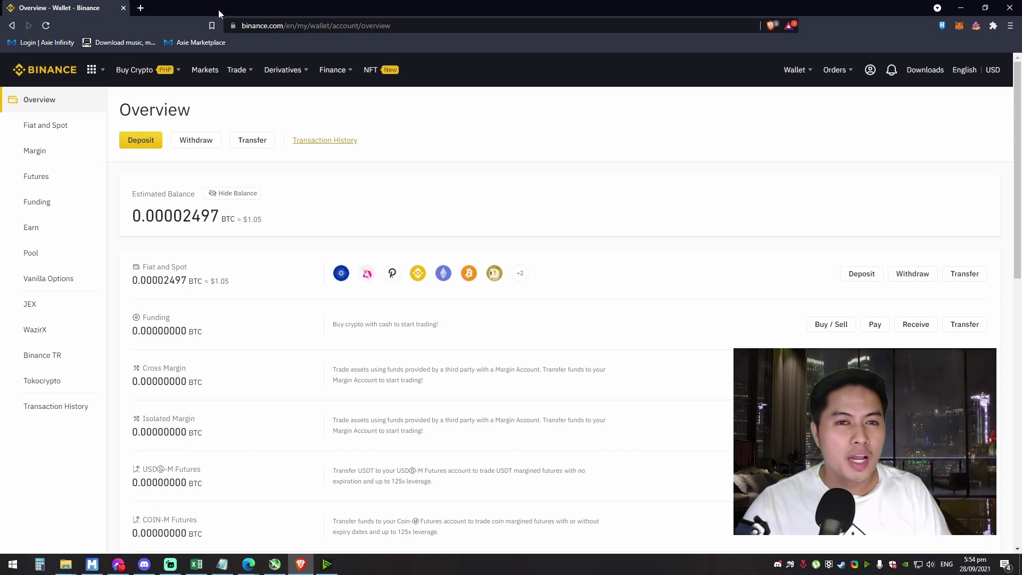
# Step: Search for '3commas' in a new tab and open the 3Commas website from the results
pyautogui.click(141, 8)
pyautogui.write('3commas')
pyautogui.press('Return')
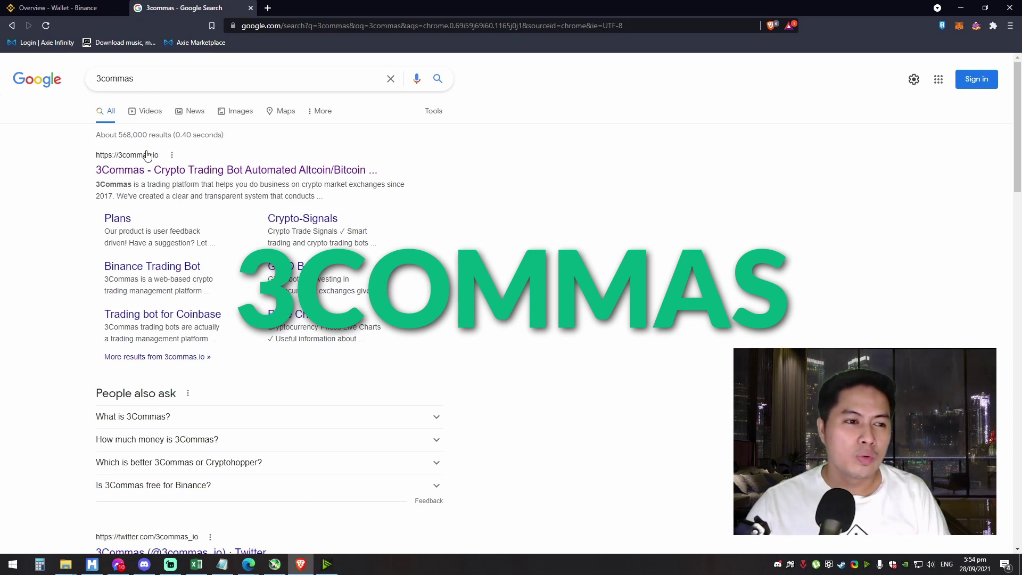
pyautogui.click(146, 169)
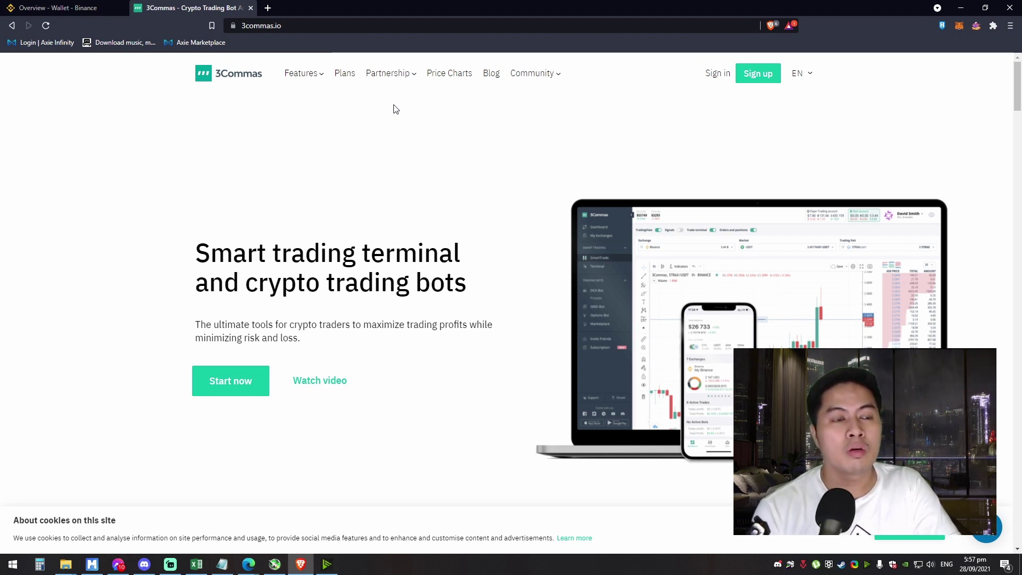
# Step: On the Plans page, compare DCA bot limits: One for Starter, Unlimited for Advanced
pyautogui.click(454, 76)
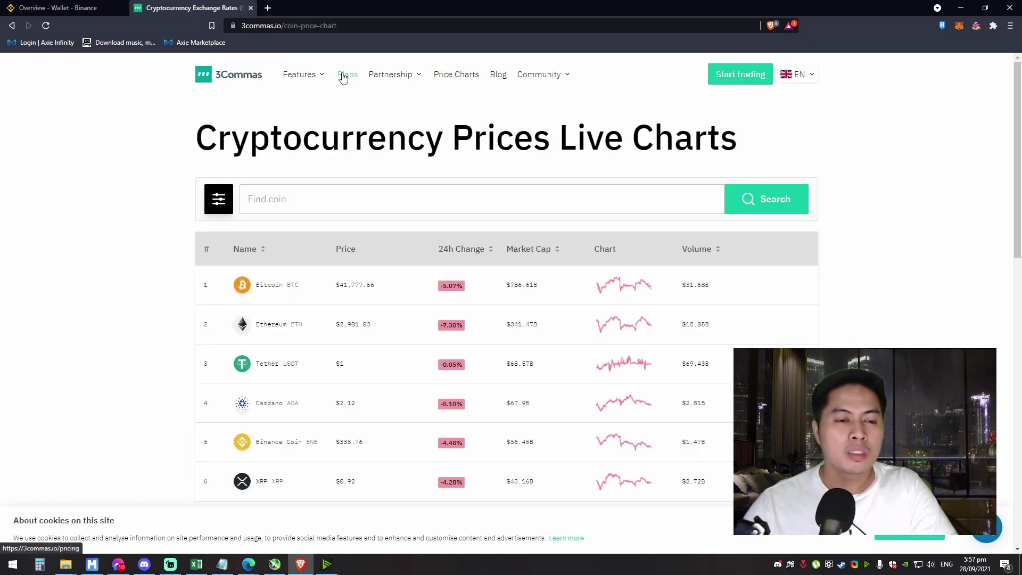
pyautogui.click(343, 75)
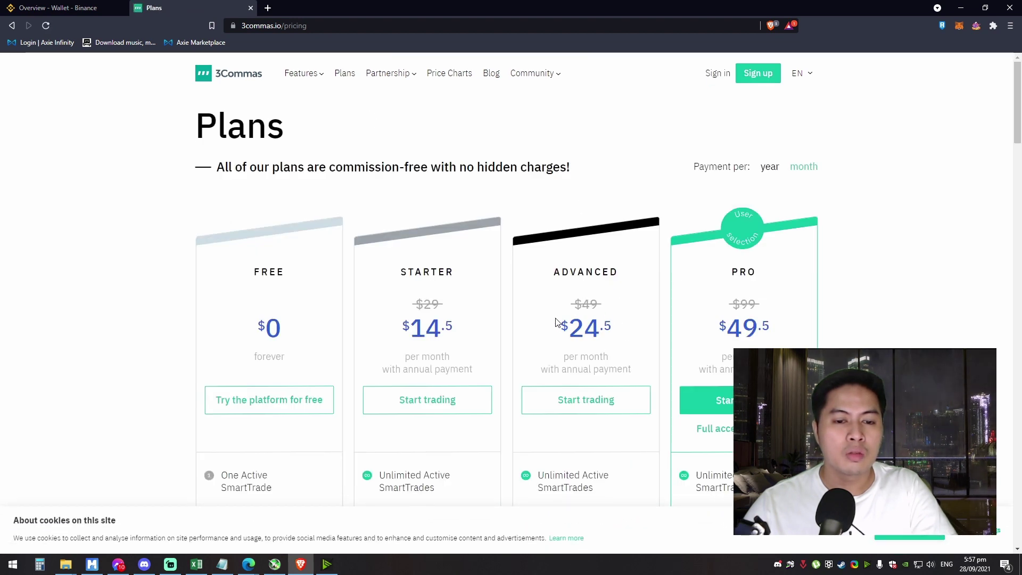
pyautogui.doubleClick(557, 322)
pyautogui.scroll(-3, 618, 338)
pyautogui.moveTo(538, 351)
pyautogui.mouseDown()
pyautogui.moveTo(620, 351)
pyautogui.moveTo(549, 351)
pyautogui.mouseUp()
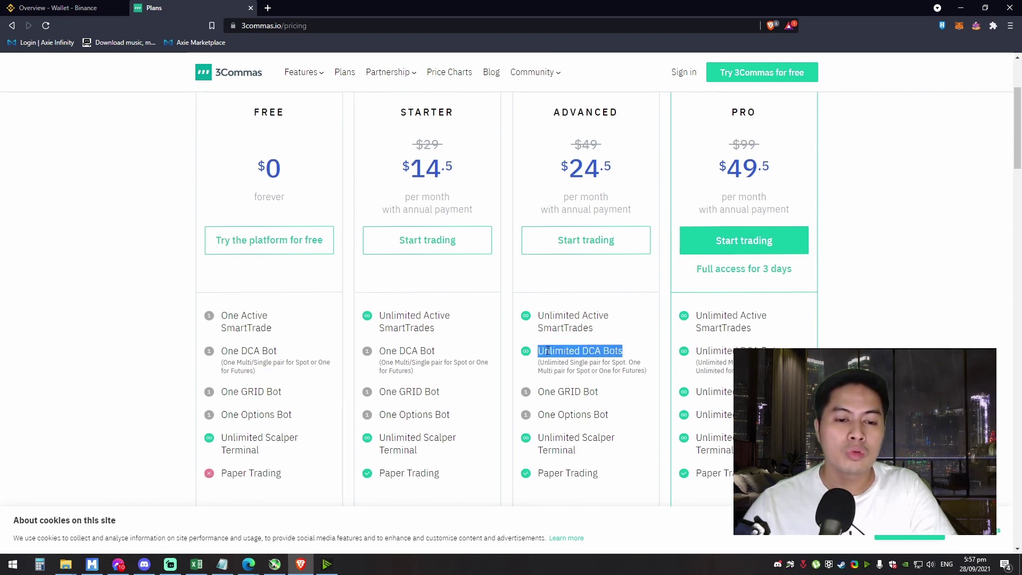
pyautogui.click(610, 351)
pyautogui.doubleClick(613, 351)
pyautogui.moveTo(436, 351); pyautogui.dragTo(377, 356)
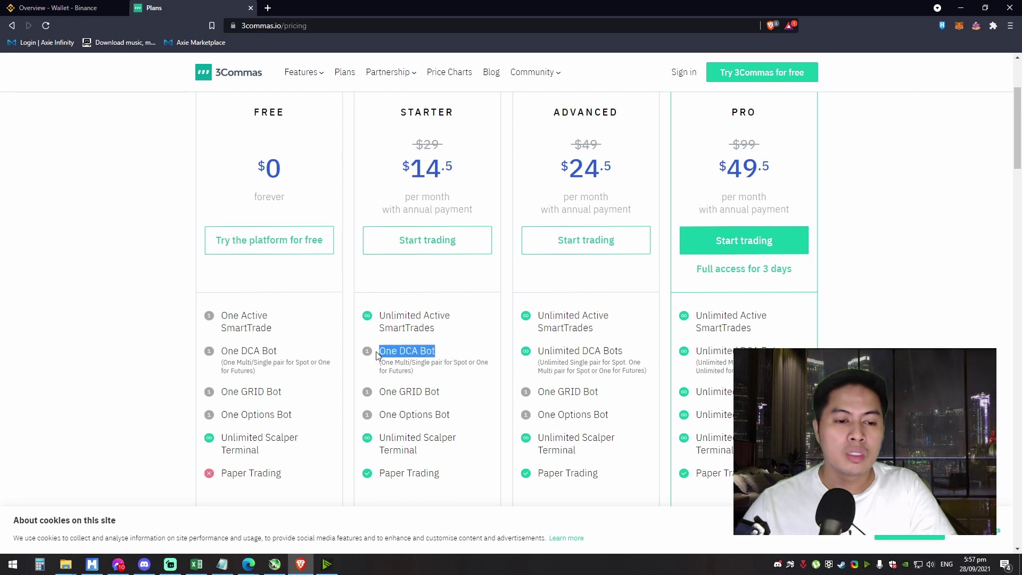
pyautogui.click(705, 349)
pyautogui.moveTo(772, 352); pyautogui.dragTo(702, 351)
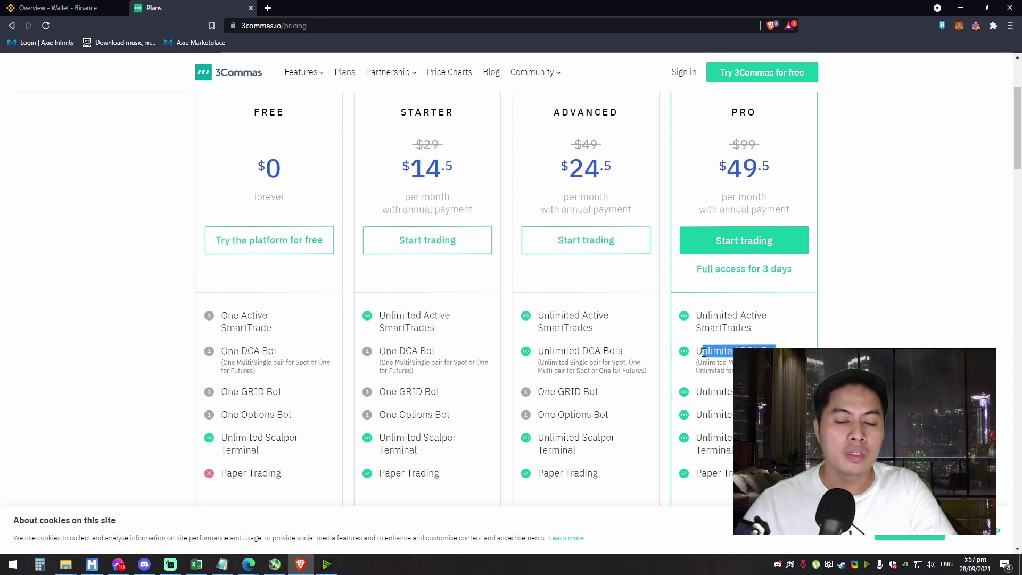
pyautogui.click(701, 352)
# Step: Compare the FREE plan's $0 price and bot limit with Advanced's price, then return to Binance
pyautogui.scroll(1, 579, 358)
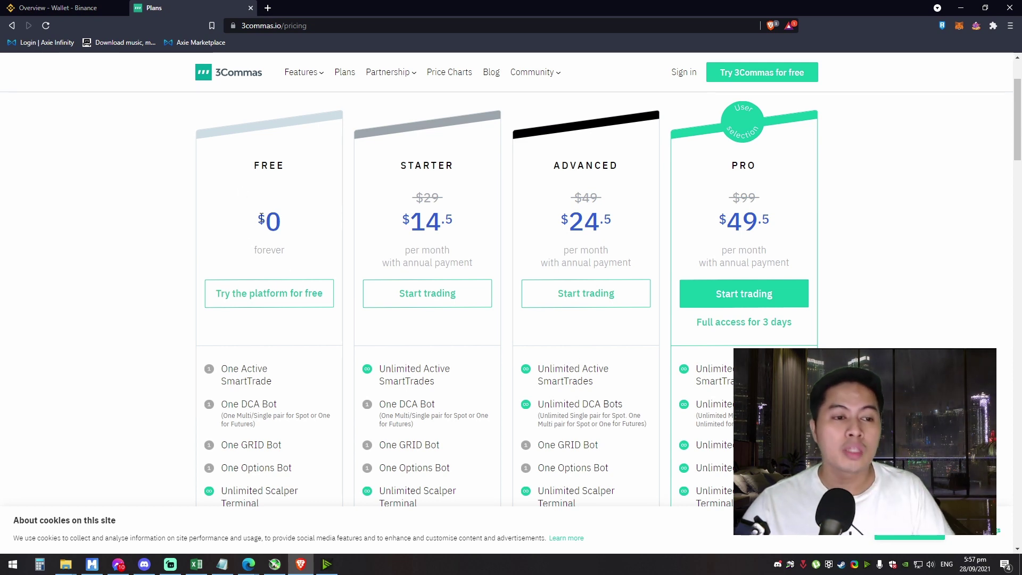
pyautogui.moveTo(258, 219); pyautogui.dragTo(282, 222)
pyautogui.moveTo(277, 404)
pyautogui.mouseDown()
pyautogui.moveTo(221, 404)
pyautogui.moveTo(277, 405)
pyautogui.mouseUp()
pyautogui.click(228, 404)
pyautogui.moveTo(538, 405); pyautogui.dragTo(595, 408)
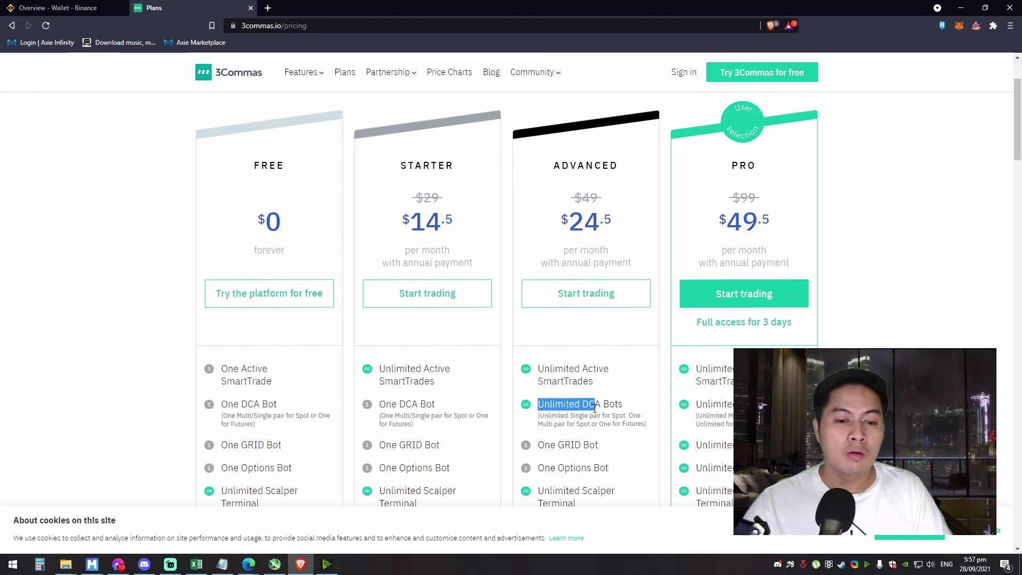
pyautogui.doubleClick(580, 230)
pyautogui.click(601, 229)
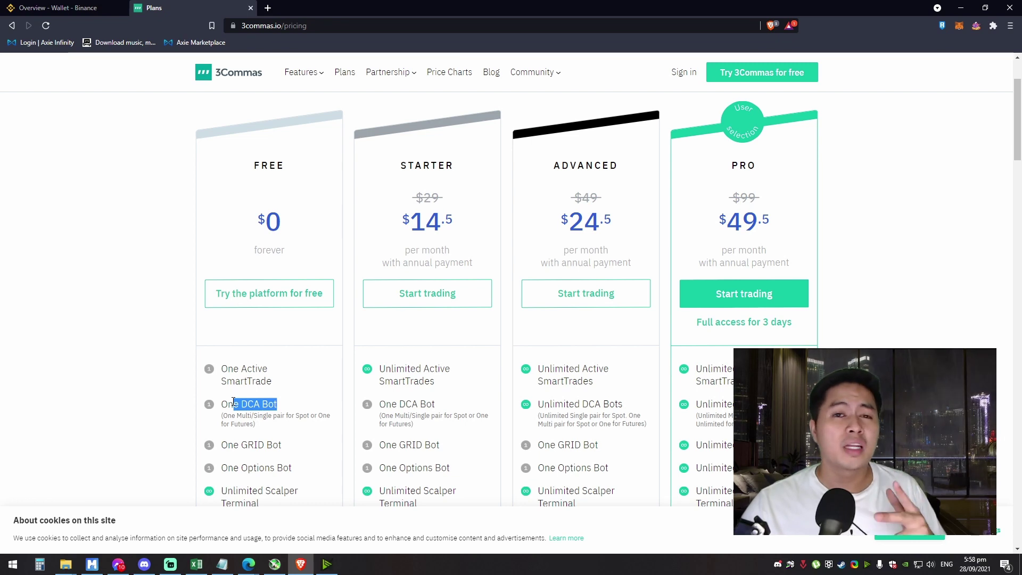
pyautogui.click(317, 230)
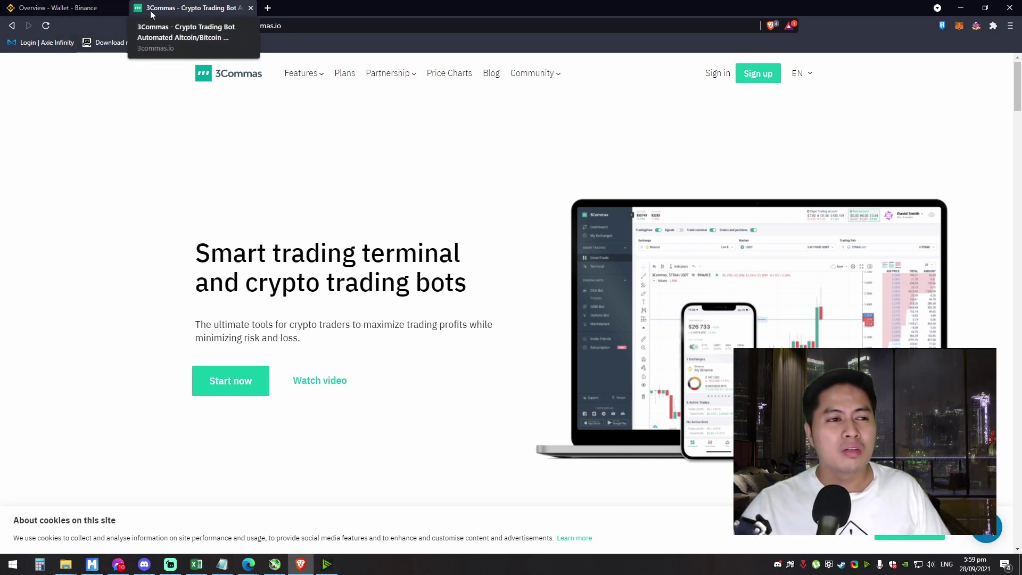
pyautogui.click(92, 13)
# Step: Open Binance's advanced BTC/USDT trading view and dismiss the coin pair guide
pyautogui.moveTo(244, 77)
pyautogui.click(274, 191)
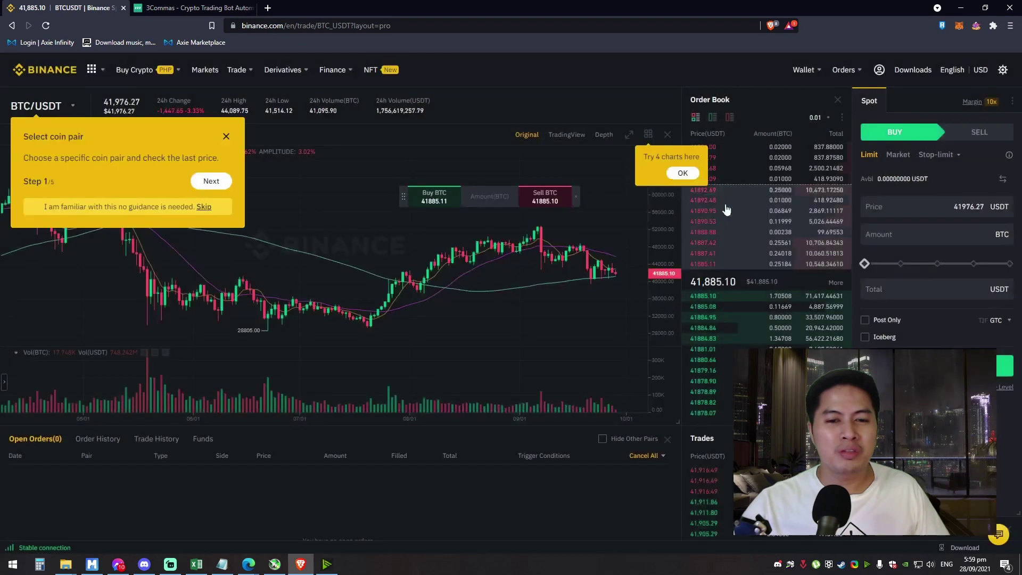
pyautogui.click(227, 138)
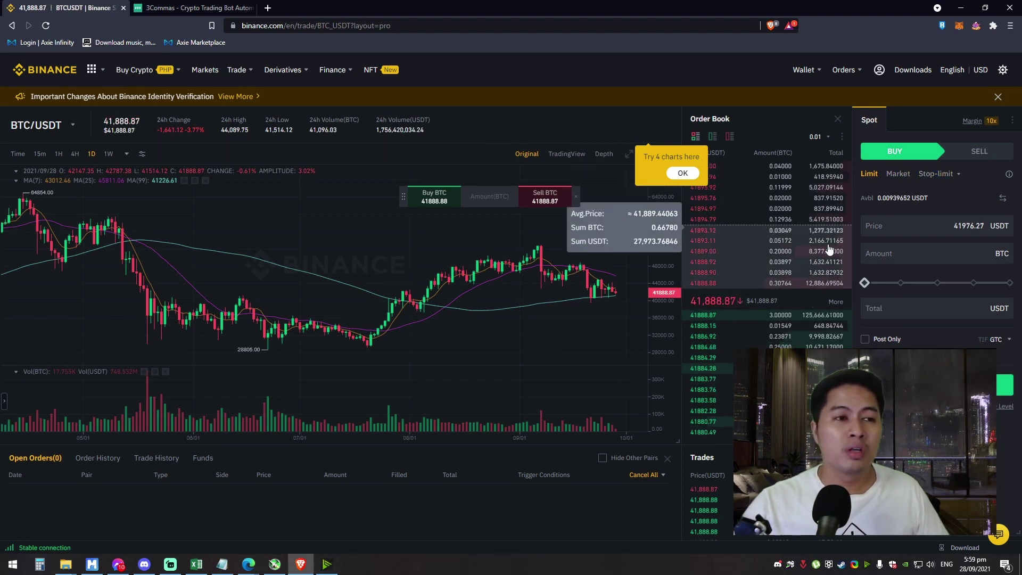
pyautogui.click(209, 7)
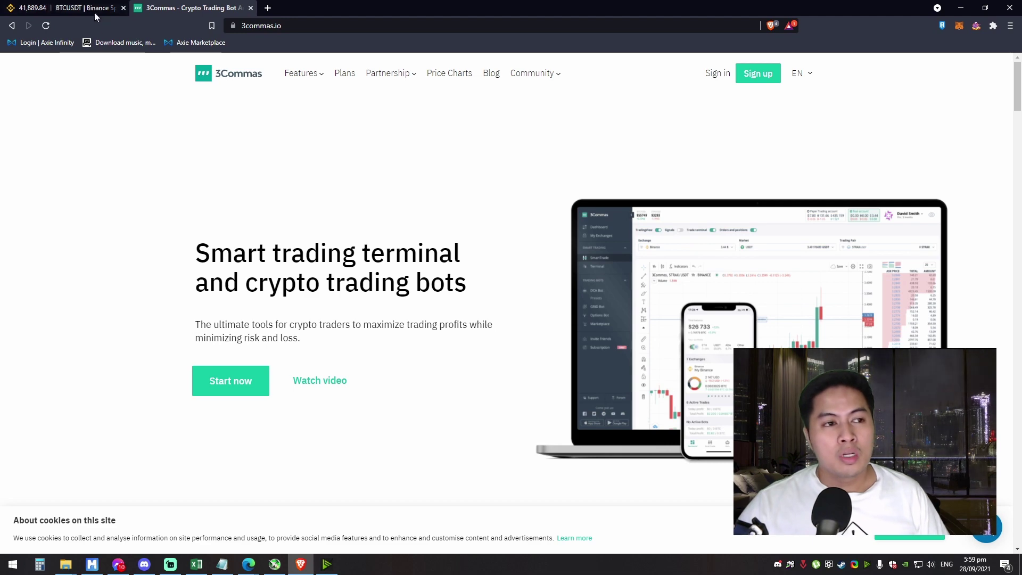
pyautogui.click(90, 7)
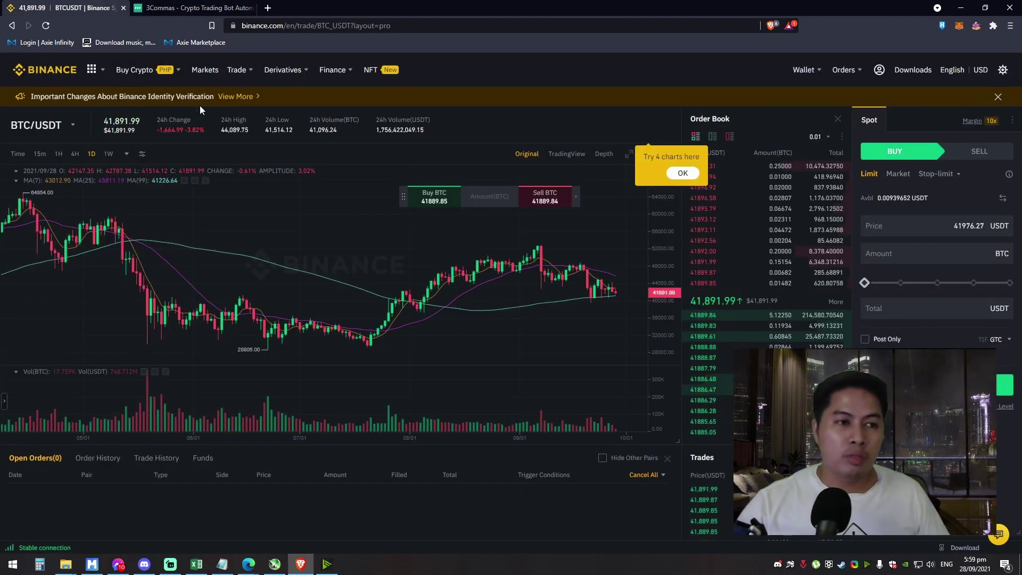
# Step: View the Binance Fiat and Spot wallet balances, then return to the 3Commas site
pyautogui.moveTo(804, 70)
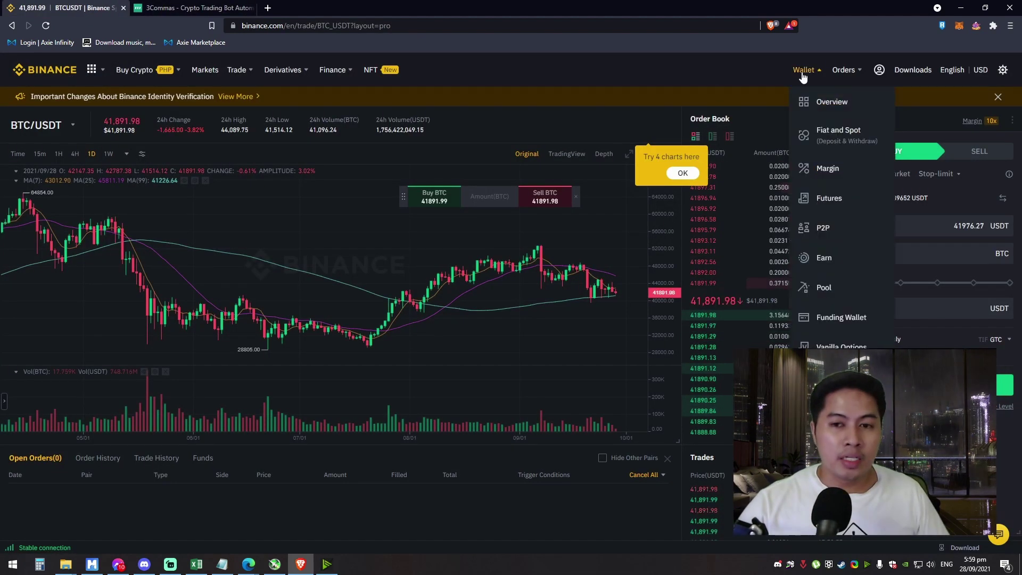
pyautogui.click(834, 137)
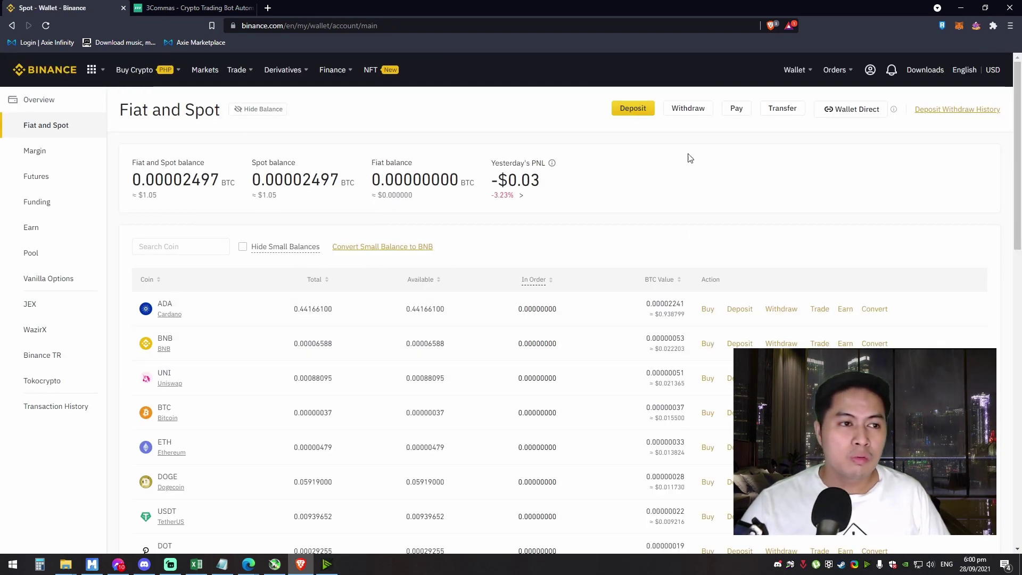
pyautogui.click(158, 11)
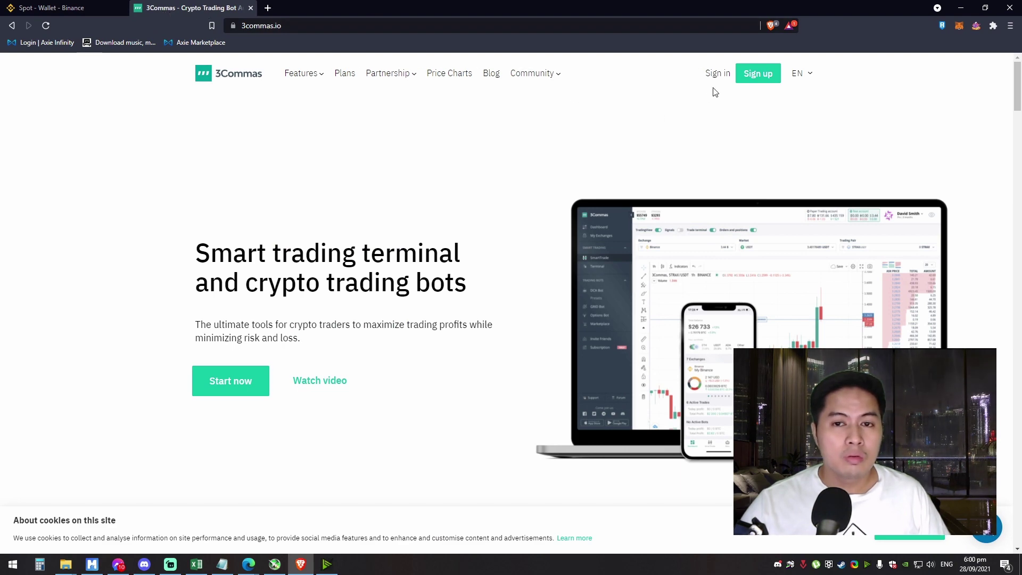
# Step: Start signing up for a 3Commas account and dismiss the cookie notice
pyautogui.click(753, 78)
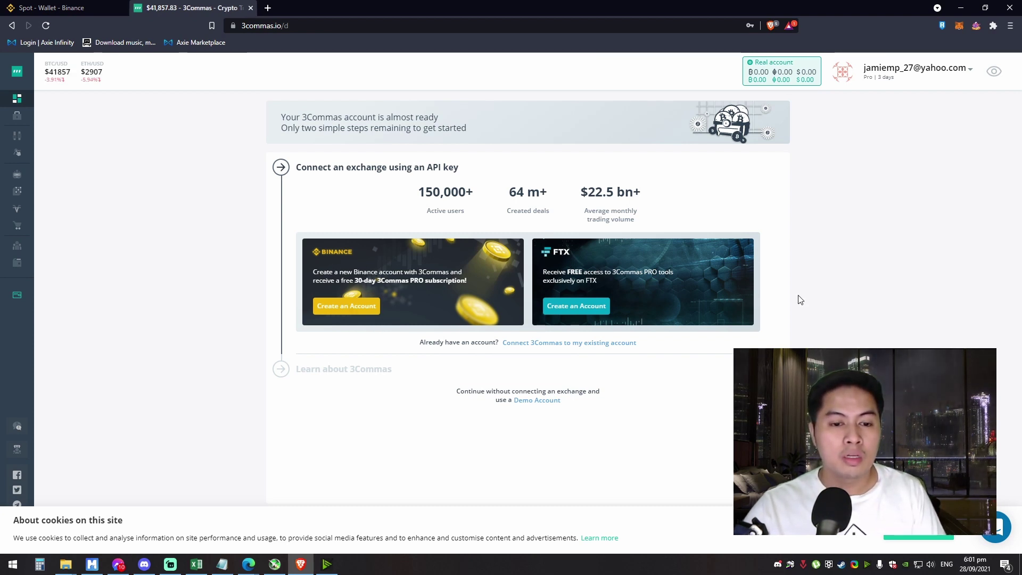
pyautogui.moveTo(597, 391); pyautogui.dragTo(572, 391)
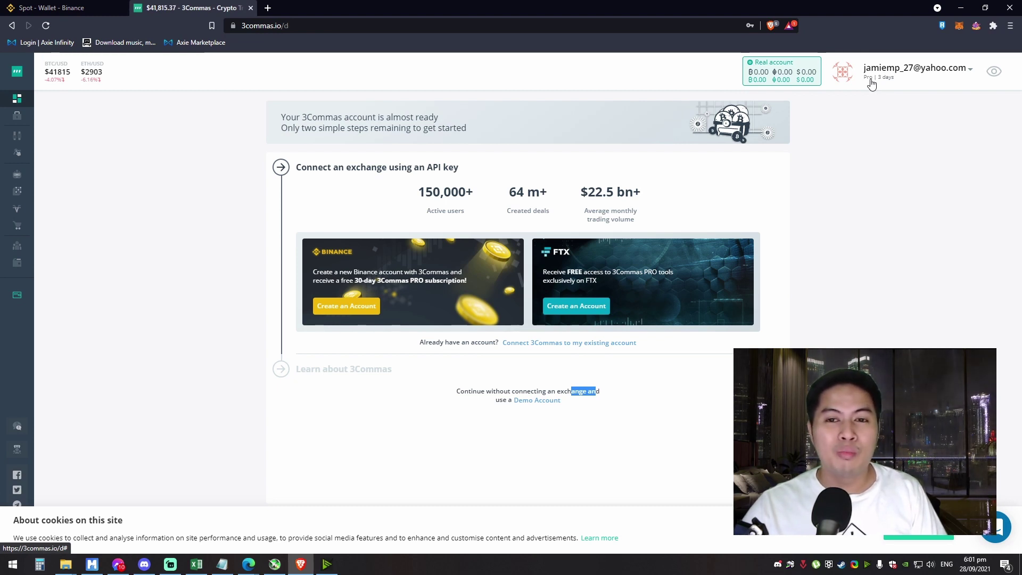
pyautogui.click(870, 85)
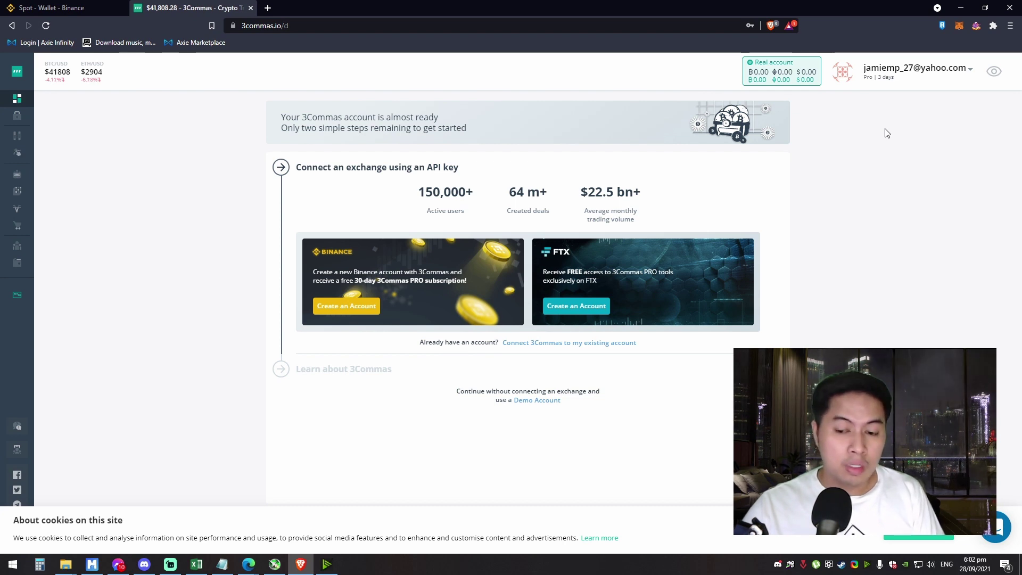
pyautogui.click(919, 530)
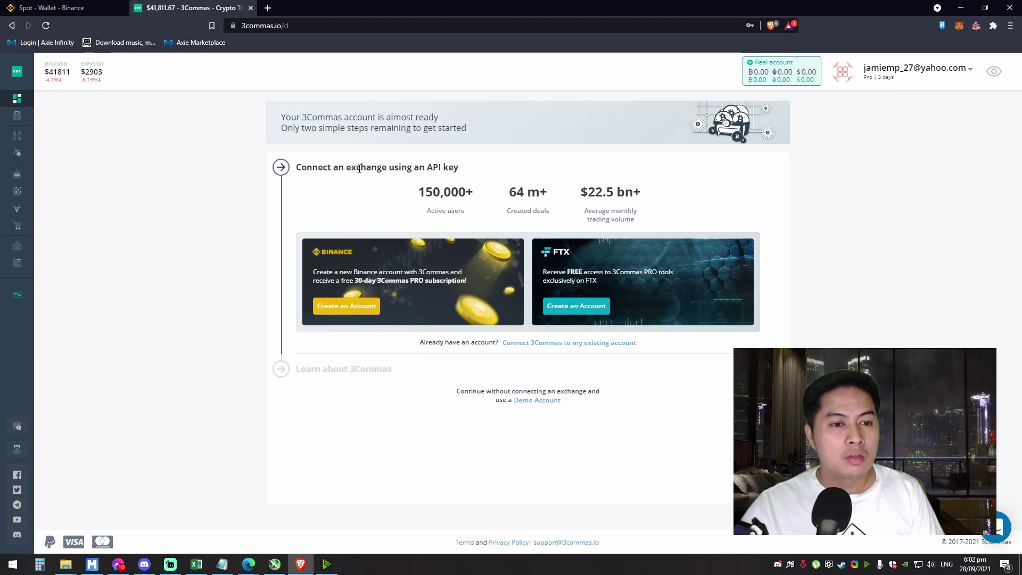
# Step: Read the API key heading, glance at the Binance wallet, and return to 3Commas
pyautogui.moveTo(430, 167)
pyautogui.mouseDown()
pyautogui.moveTo(458, 169)
pyautogui.moveTo(427, 169)
pyautogui.mouseUp()
pyautogui.click(464, 171)
pyautogui.click(428, 168)
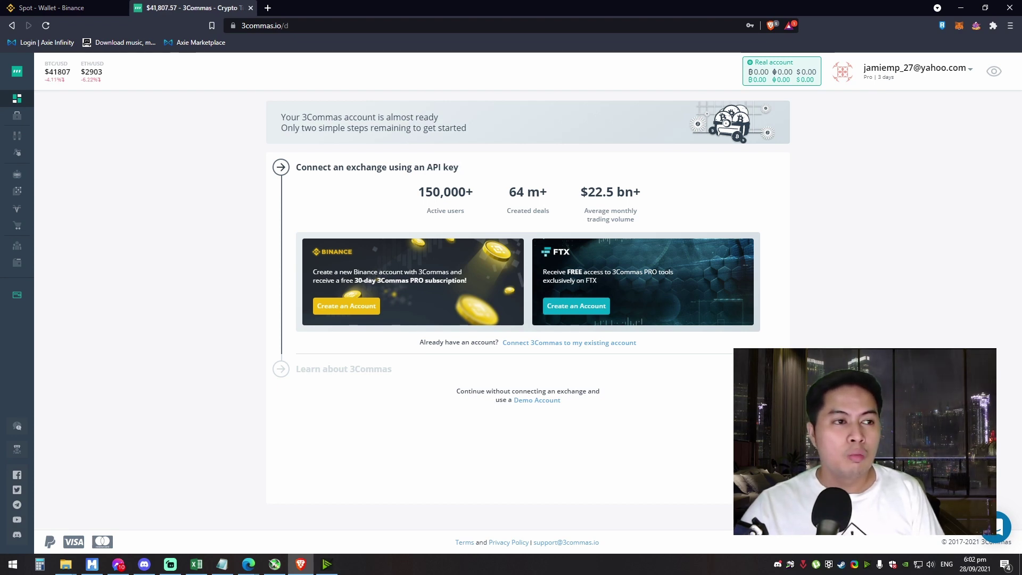
pyautogui.click(59, 7)
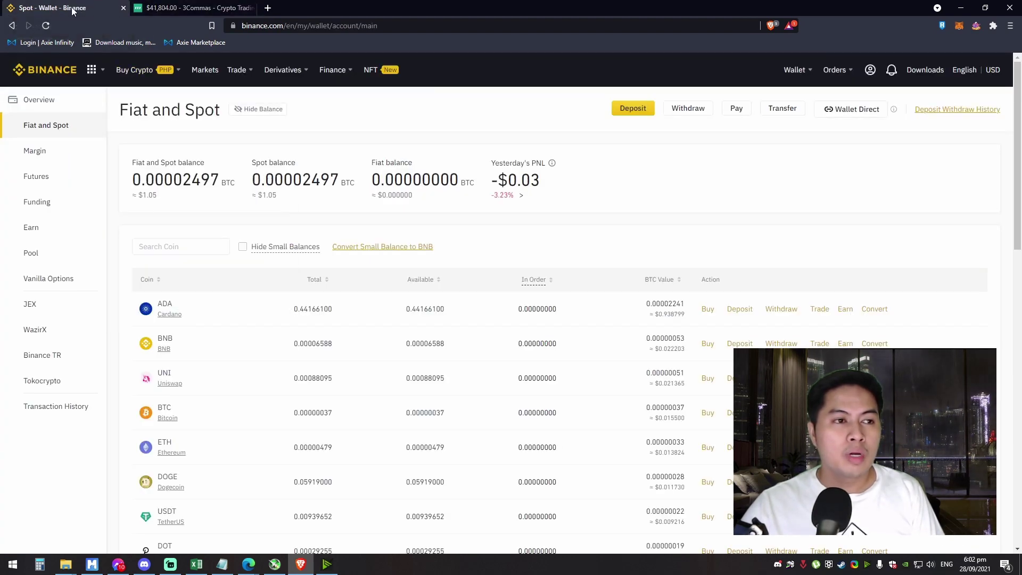
pyautogui.click(180, 12)
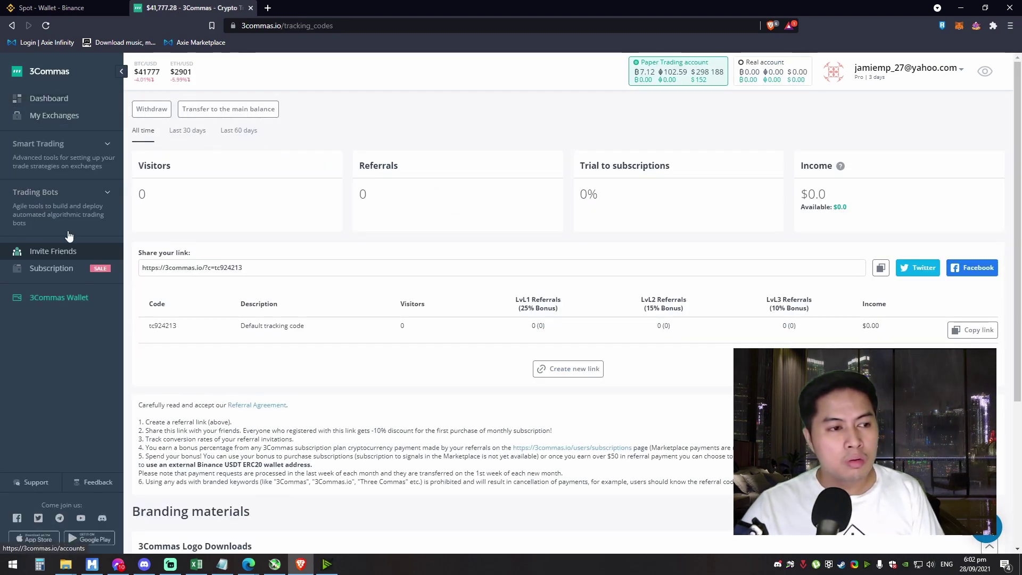
# Step: Choose Binance on 3Commas' My Exchanges page, then bring up the Binance account menu
pyautogui.click(74, 116)
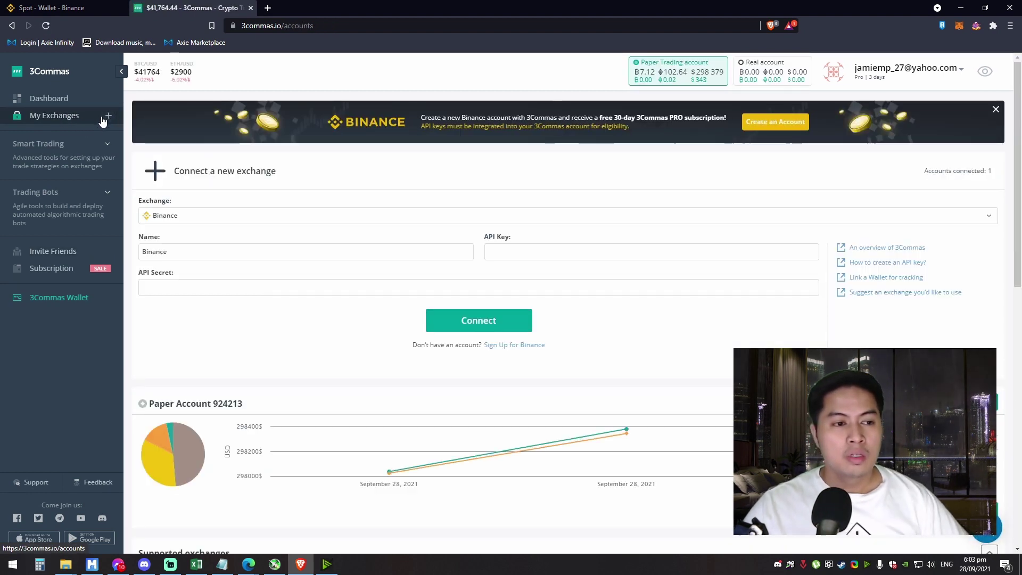
pyautogui.click(162, 216)
pyautogui.click(170, 257)
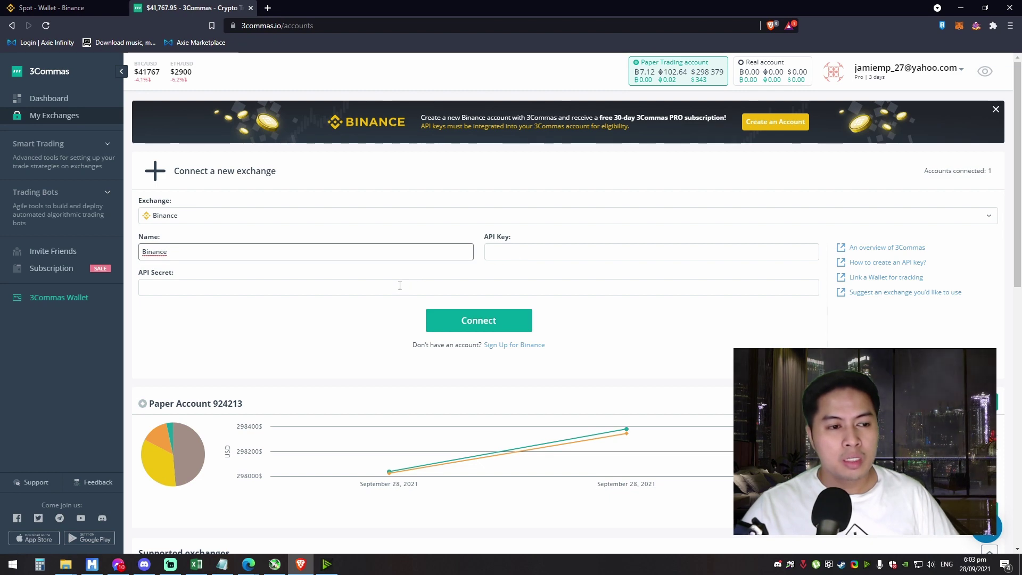
pyautogui.hotkey('ctrl', 'shift', 'Tab')
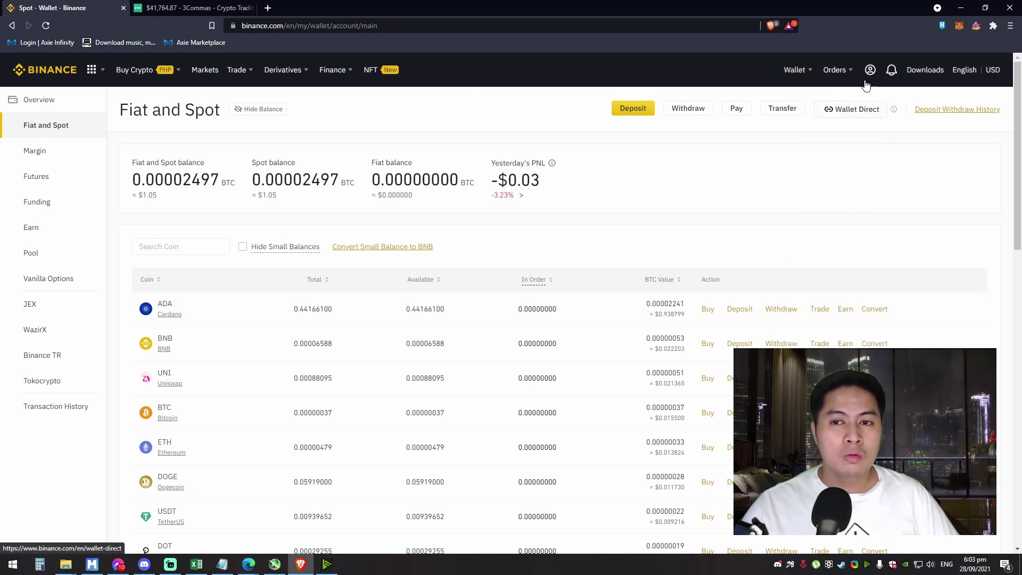
pyautogui.moveTo(871, 70)
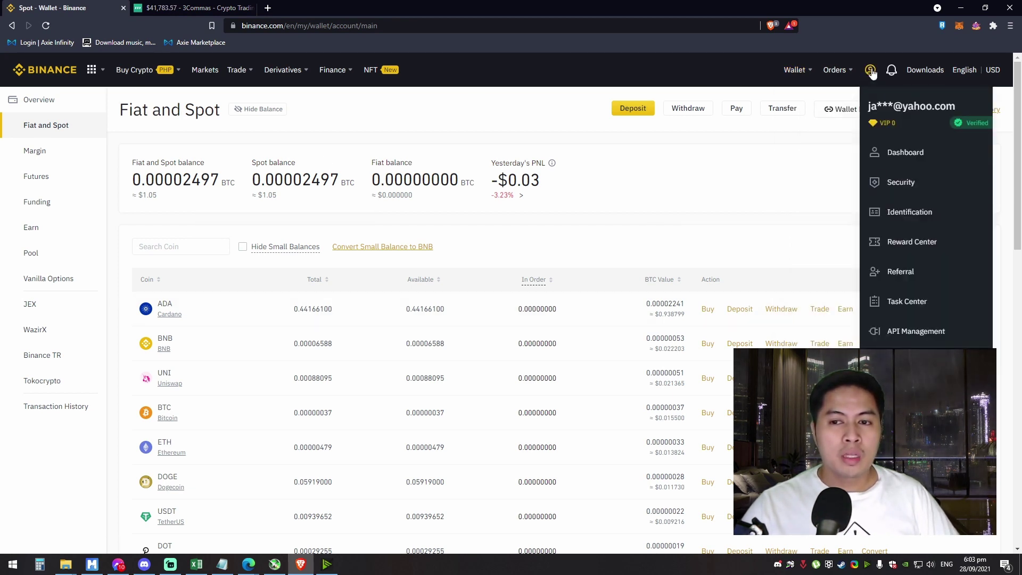
# Step: In API Management, create a new API key labelled '3commasss'
pyautogui.click(900, 332)
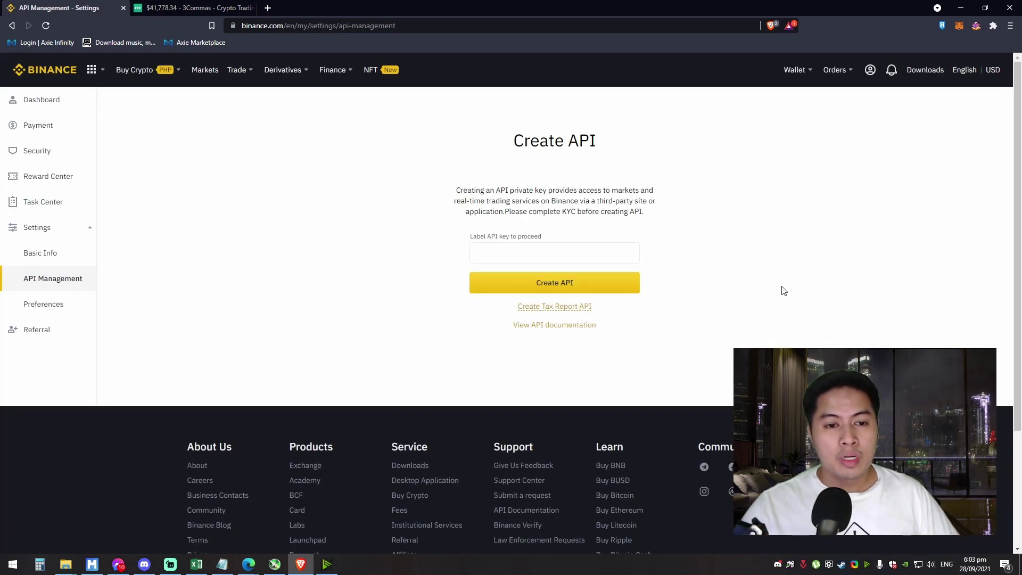
pyautogui.click(526, 254)
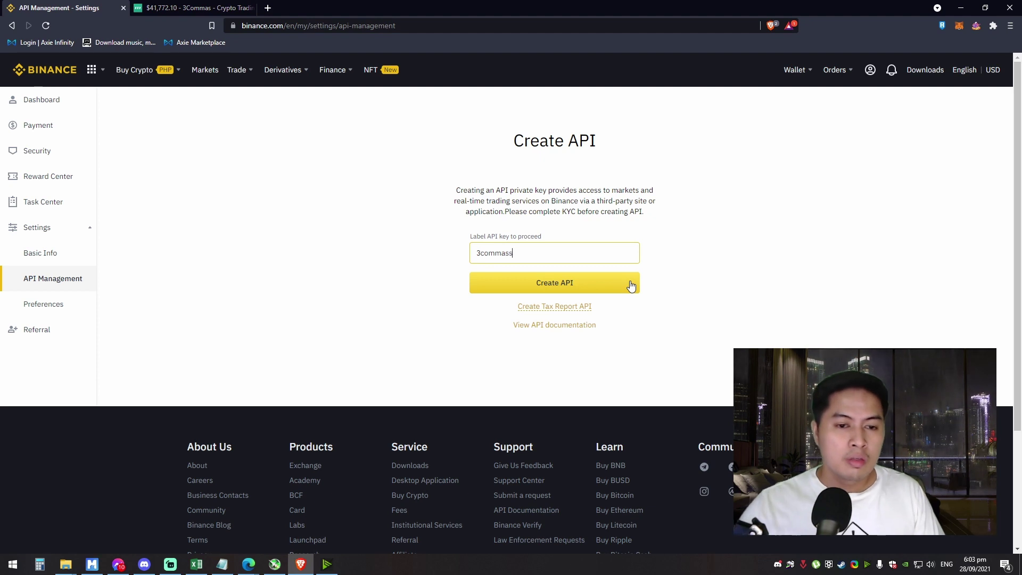
pyautogui.click(556, 283)
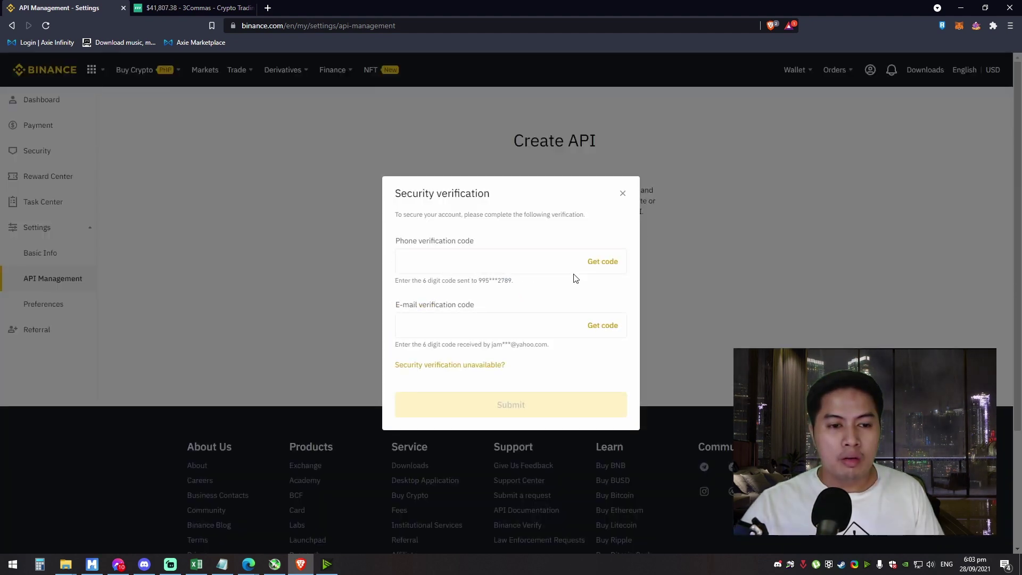
# Step: Request and enter the phone and e-mail verification codes, then submit them
pyautogui.click(604, 264)
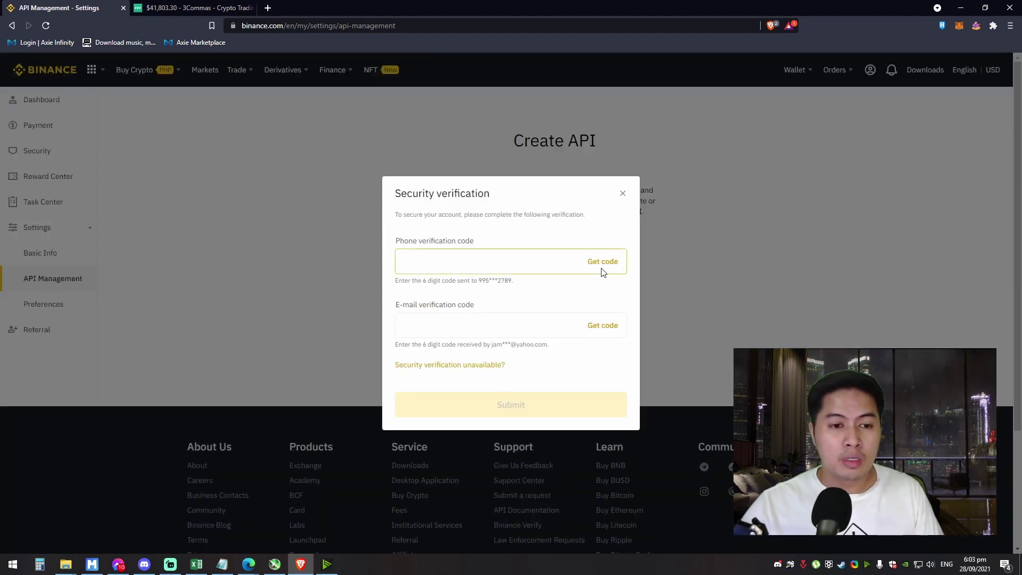
pyautogui.click(604, 327)
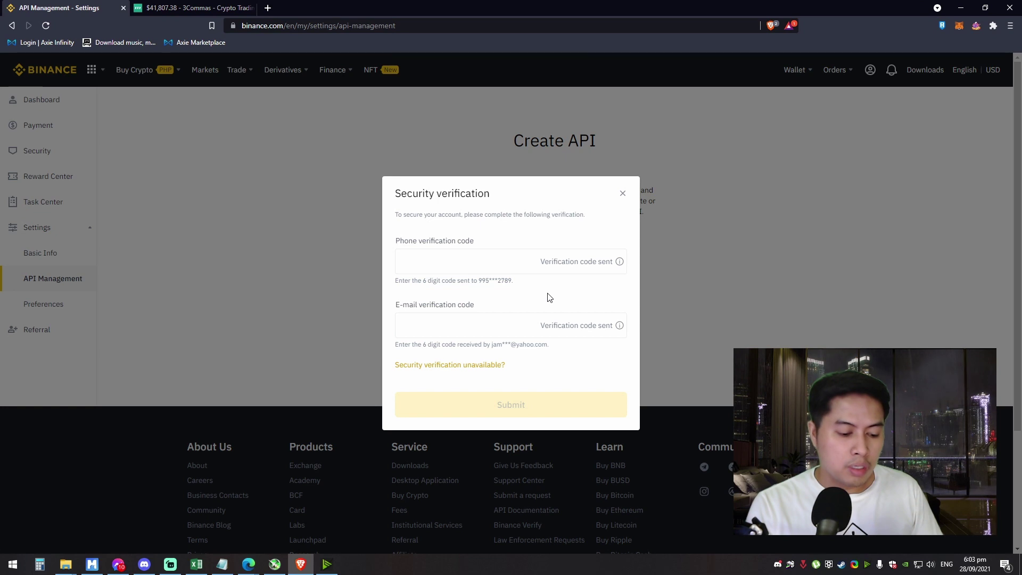
pyautogui.click(477, 322)
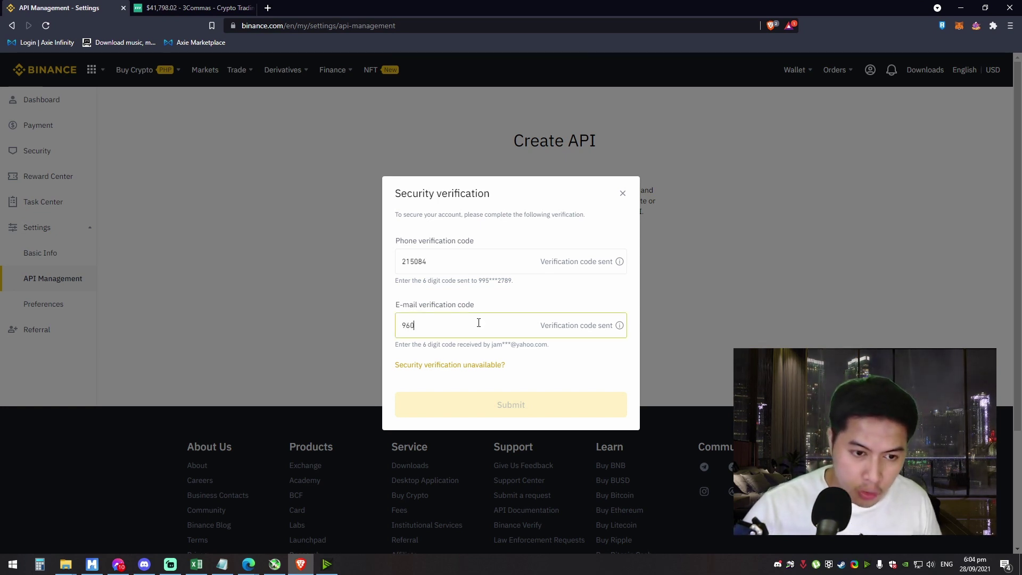
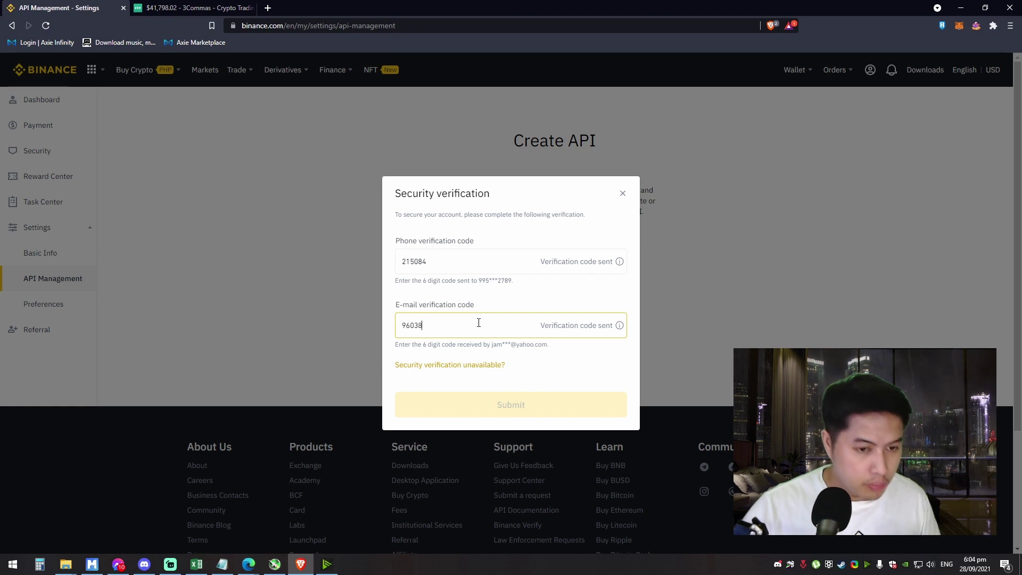
pyautogui.click(534, 413)
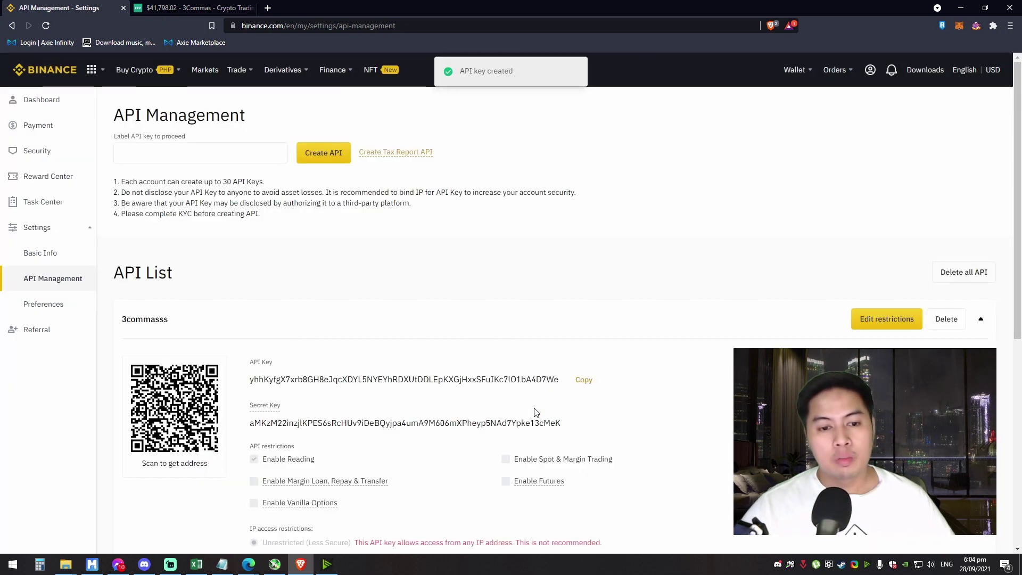
# Step: Copy the new Binance API key and paste it into 3Commas' API Key field
pyautogui.scroll(-2, 579, 355)
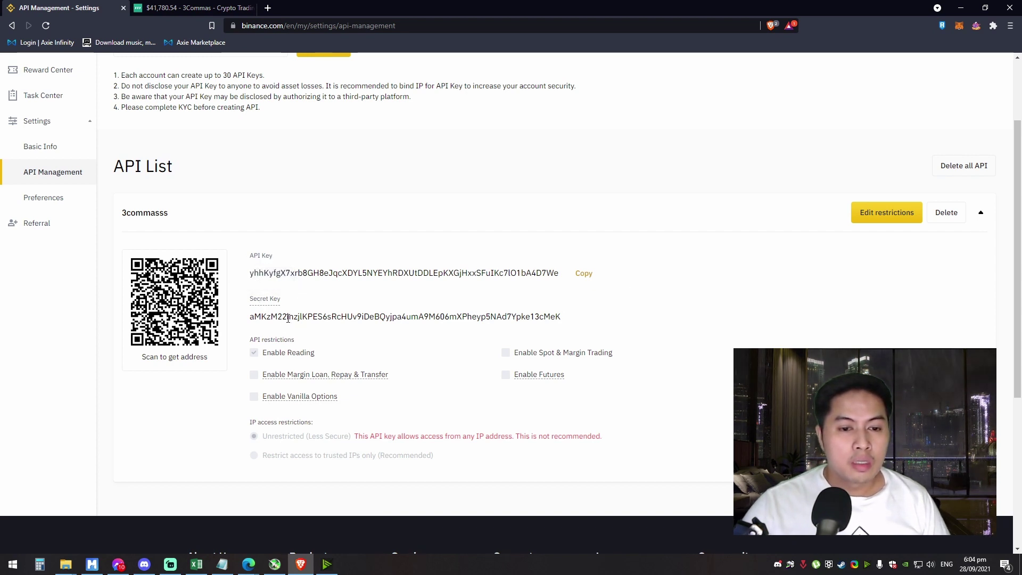
pyautogui.click(193, 8)
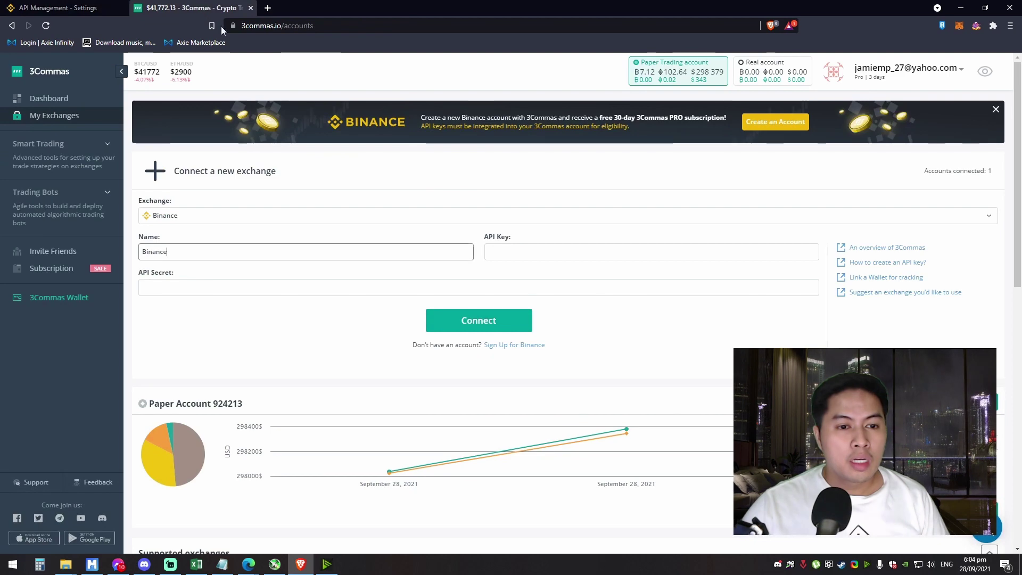
pyautogui.click(60, 7)
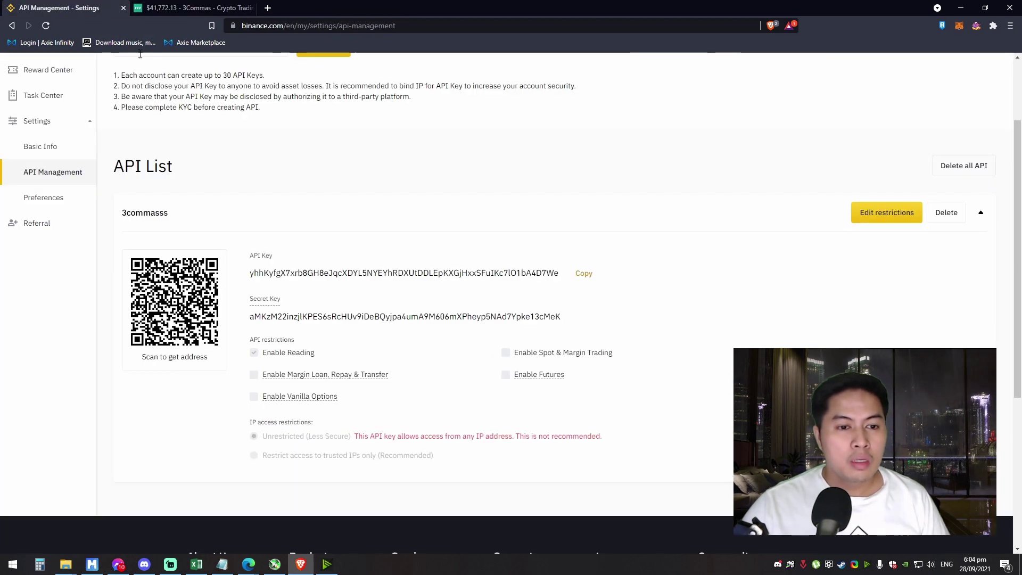
pyautogui.click(584, 274)
pyautogui.click(193, 8)
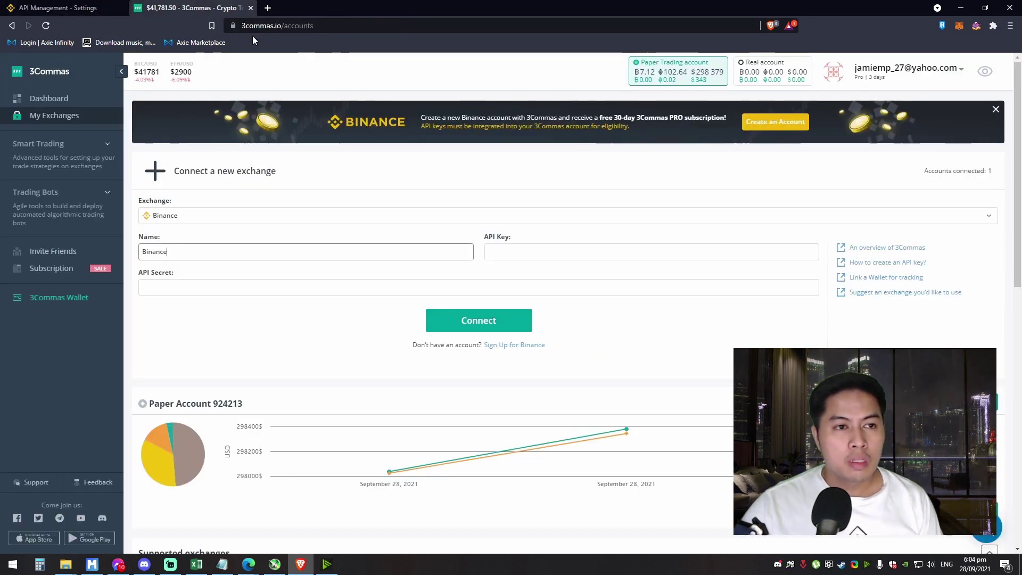
pyautogui.click(516, 258)
pyautogui.hotkey('ctrl', 'v')
# Step: Select and copy the Binance secret key, then return to the 3Commas form
pyautogui.click(60, 8)
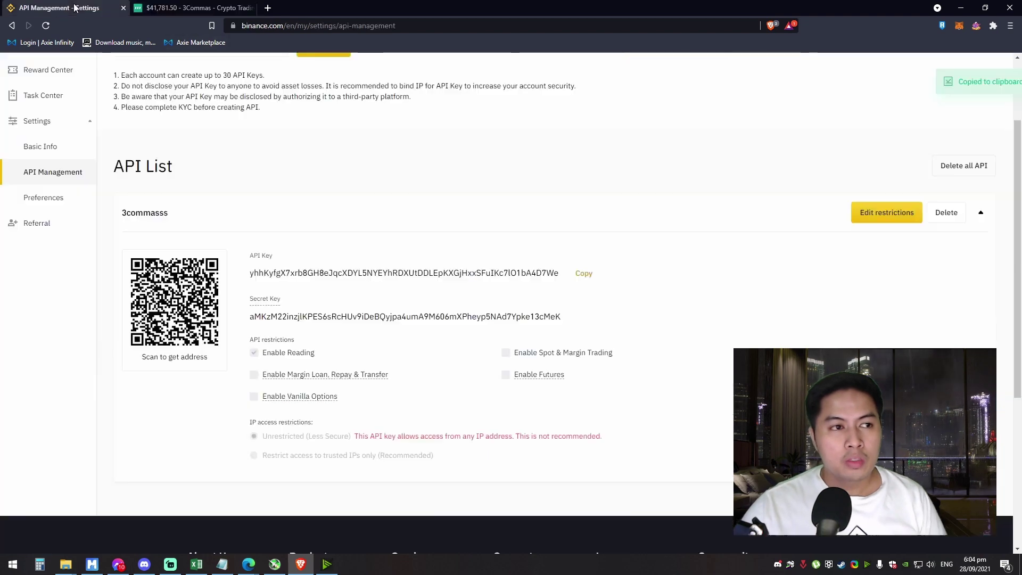
pyautogui.moveTo(579, 322); pyautogui.dragTo(256, 318)
pyautogui.rightClick(327, 320)
pyautogui.click(339, 331)
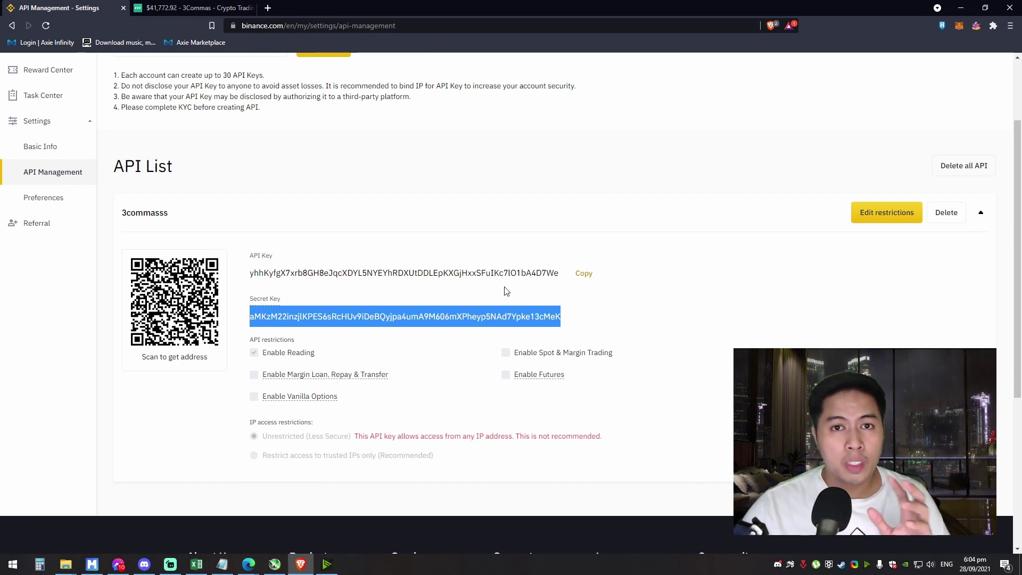
pyautogui.rightClick(406, 318)
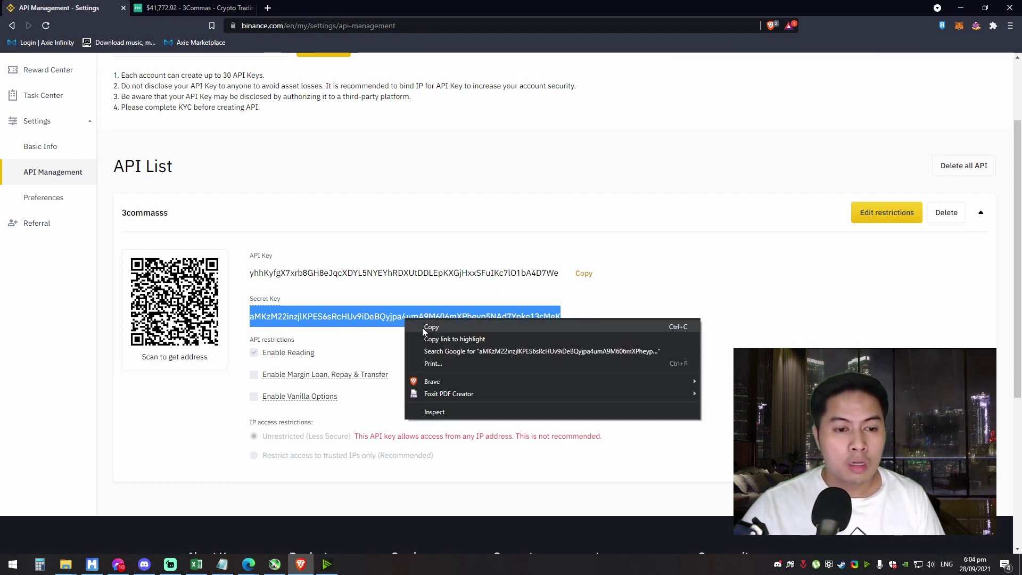
pyautogui.click(423, 328)
pyautogui.rightClick(471, 315)
pyautogui.click(485, 324)
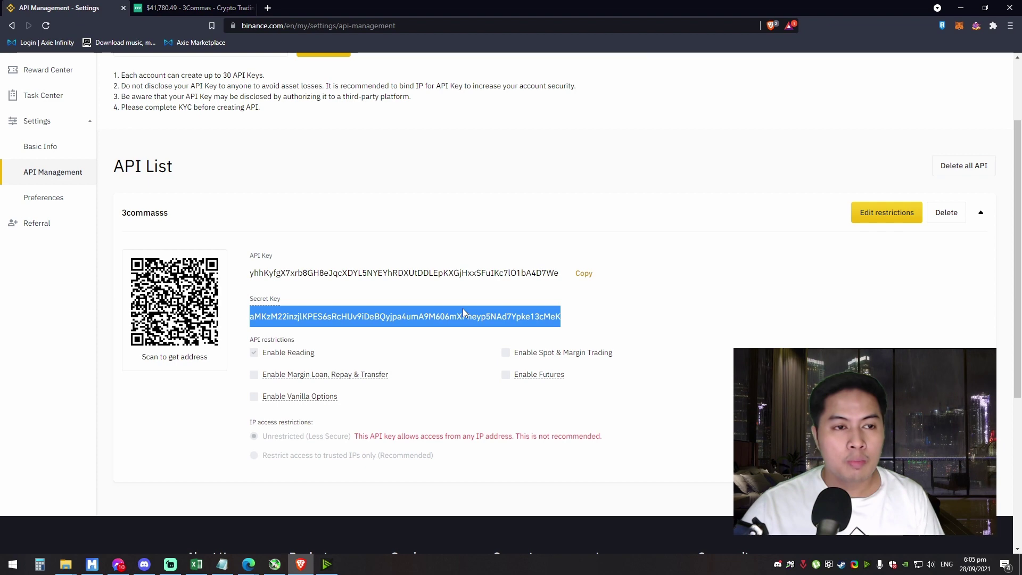
pyautogui.click(226, 14)
# Step: Paste the secret into 3Commas' API Secret field, connect, and return to Binance's API settings
pyautogui.click(482, 287)
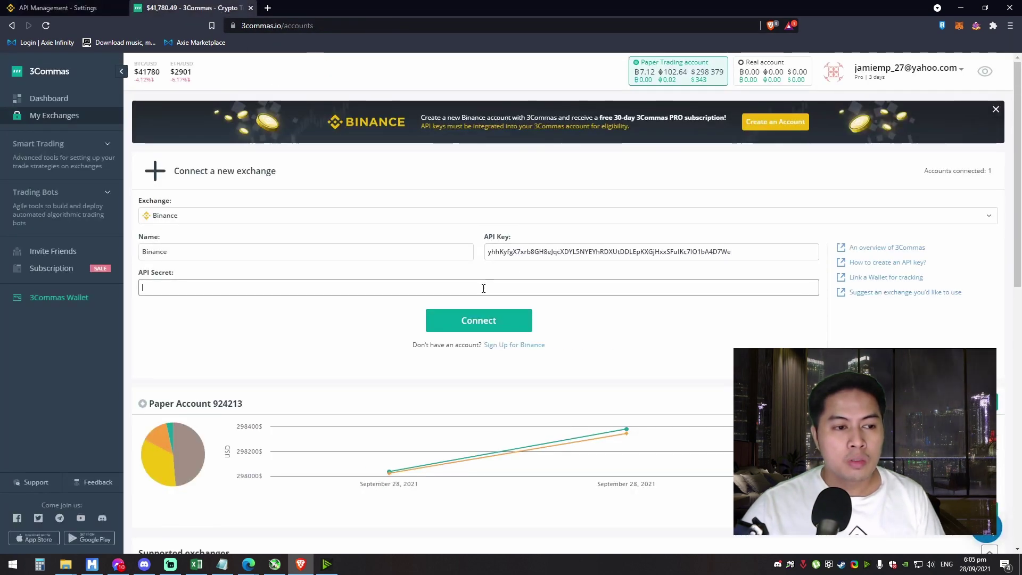
pyautogui.hotkey('ctrl', 'v')
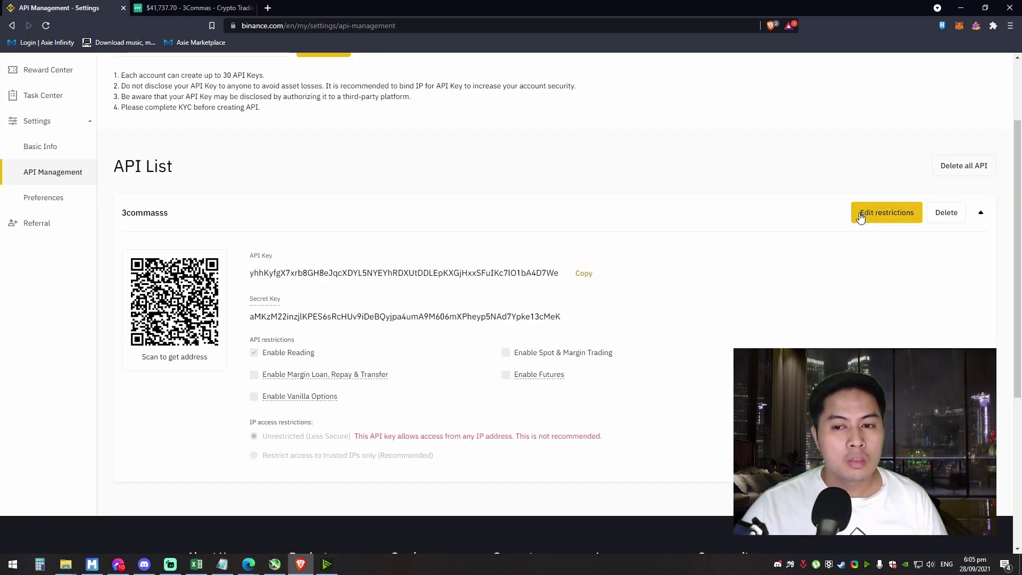
pyautogui.click(861, 213)
pyautogui.click(176, 8)
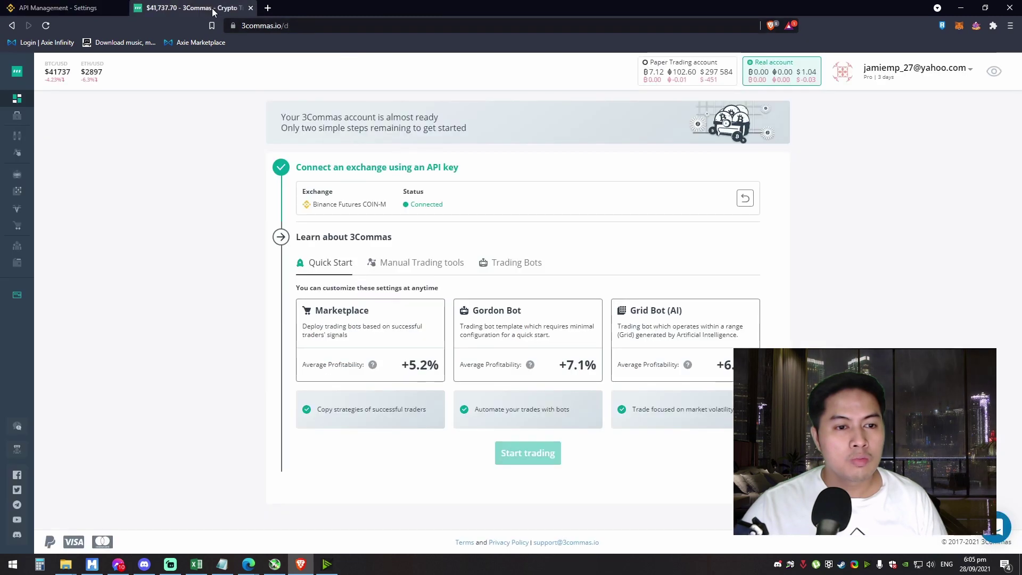
pyautogui.click(106, 7)
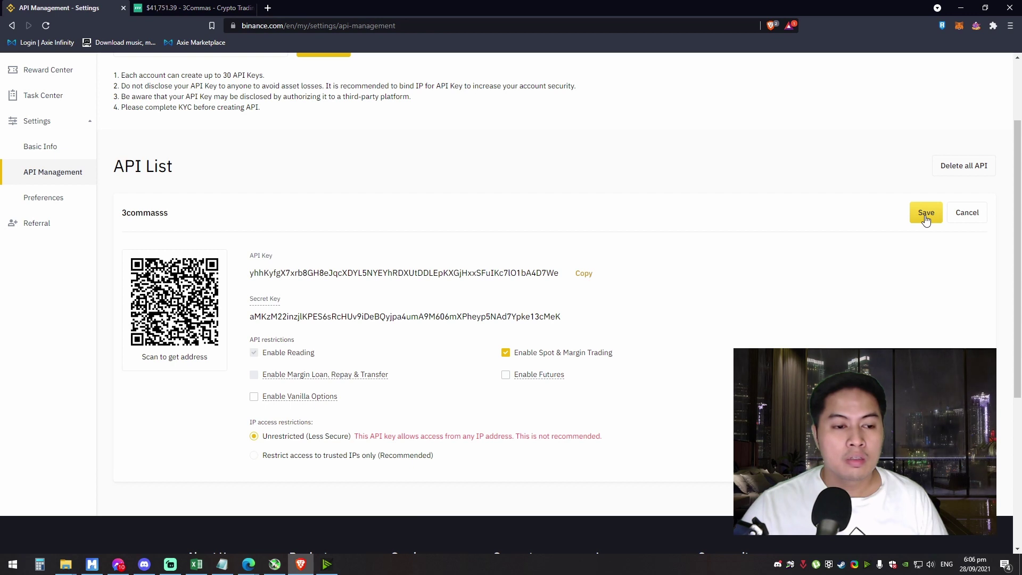
# Step: Save the key's Spot & Margin Trading permission, acknowledge the expiry warning, and return to 3Commas
pyautogui.moveTo(788, 352)
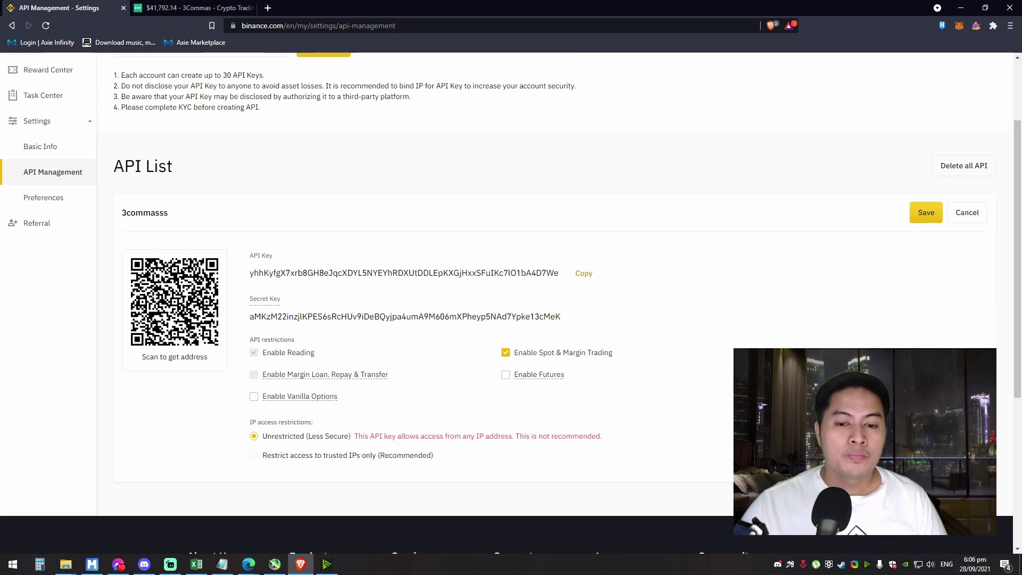
pyautogui.moveTo(793, 312)
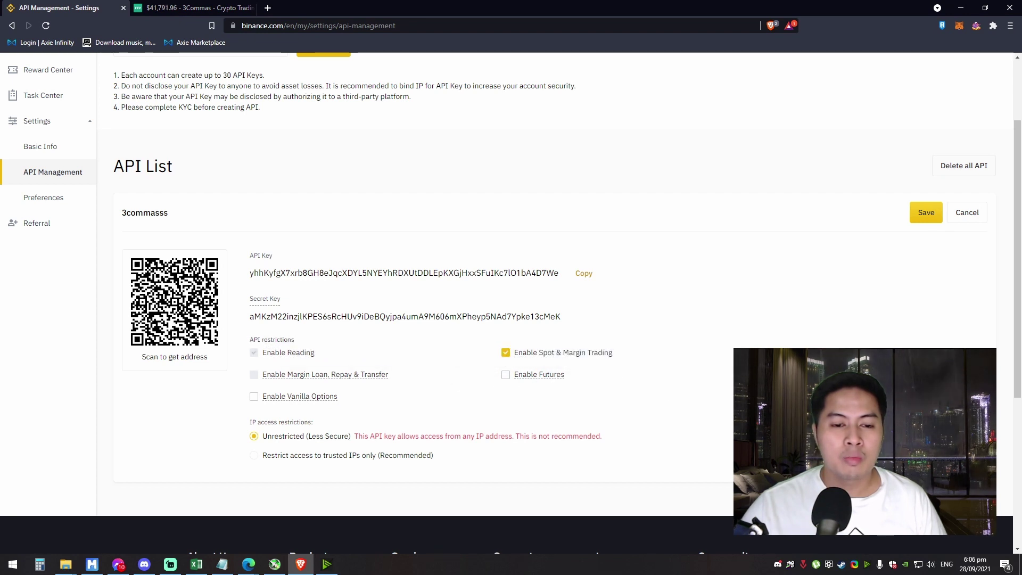
pyautogui.click(934, 213)
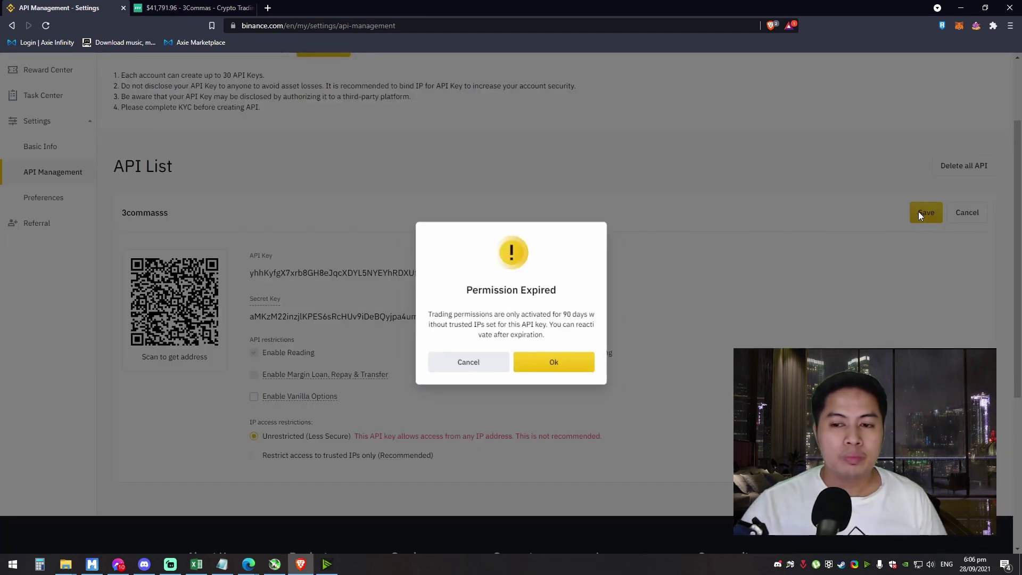
pyautogui.click(556, 365)
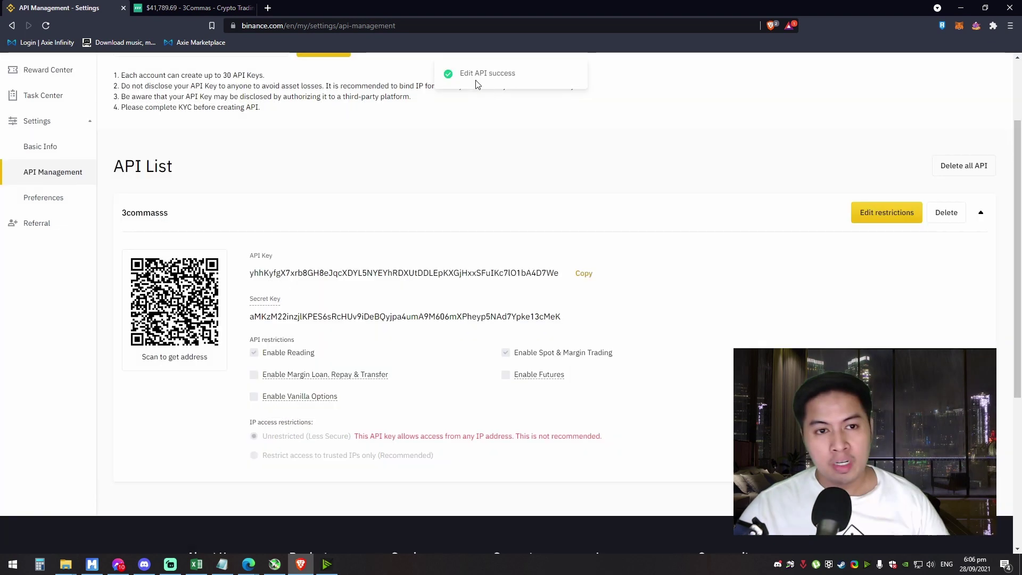
pyautogui.click(242, 8)
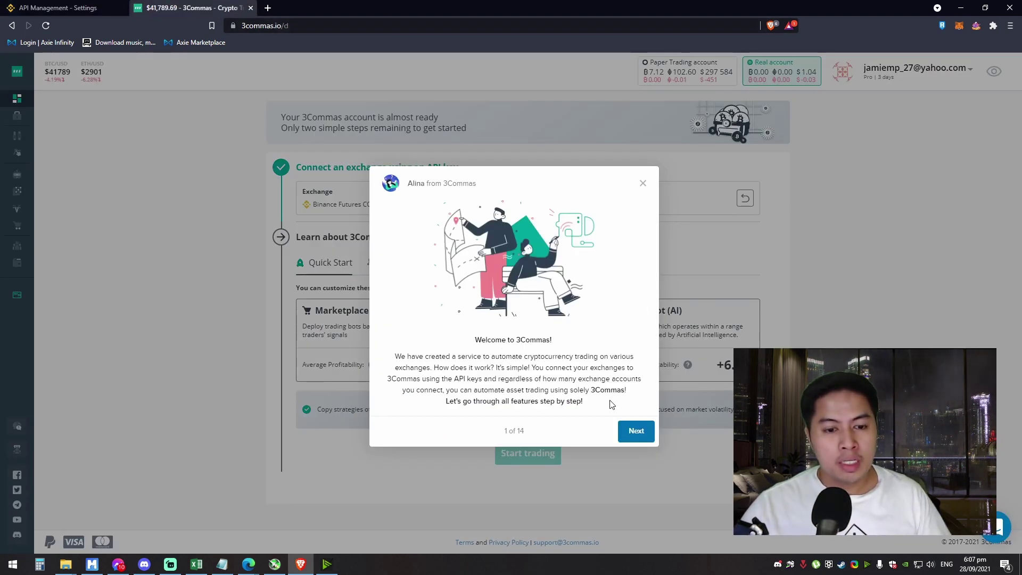
# Step: Dismiss the welcome message and open a new DCA bot on the real account, not Paper Trading
pyautogui.click(634, 431)
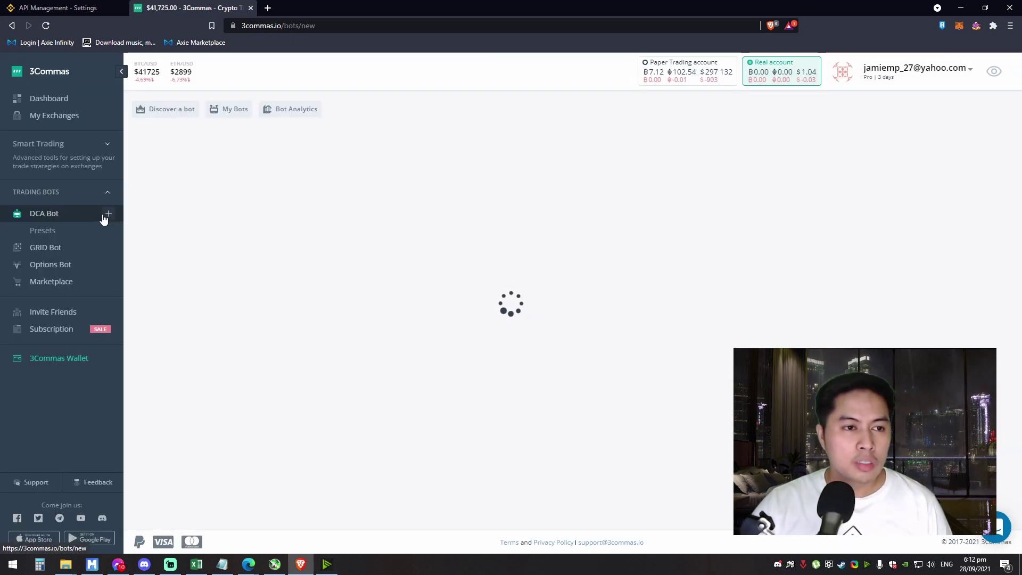
pyautogui.click(692, 77)
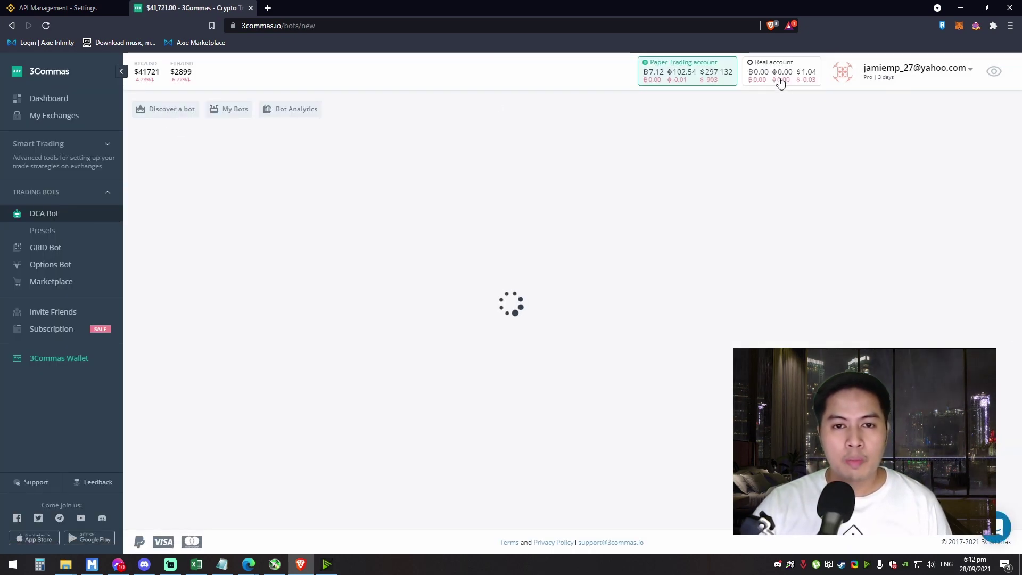
pyautogui.click(768, 66)
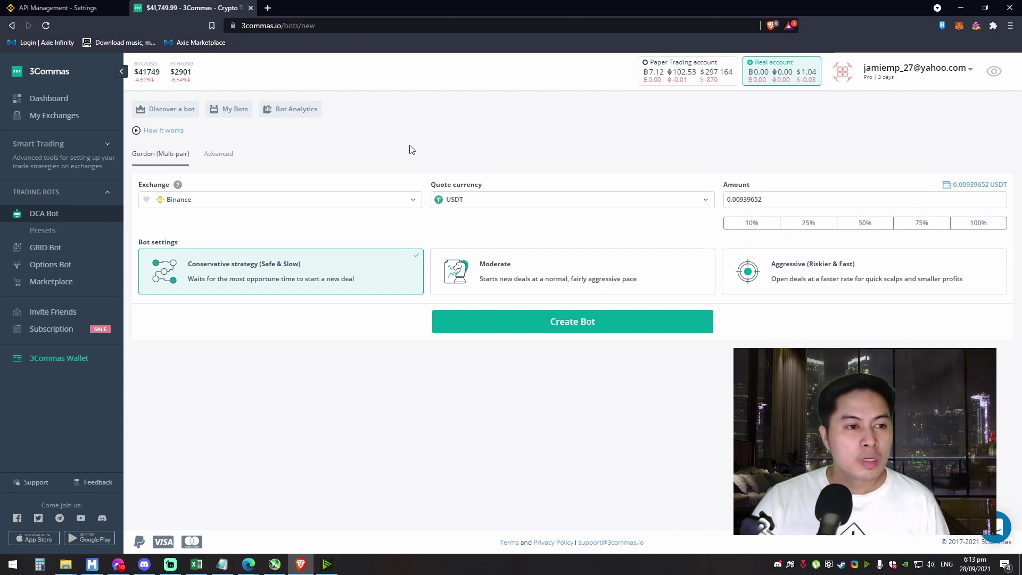
# Step: Open the Advanced bot settings form and switch the site to the dark theme
pyautogui.click(219, 159)
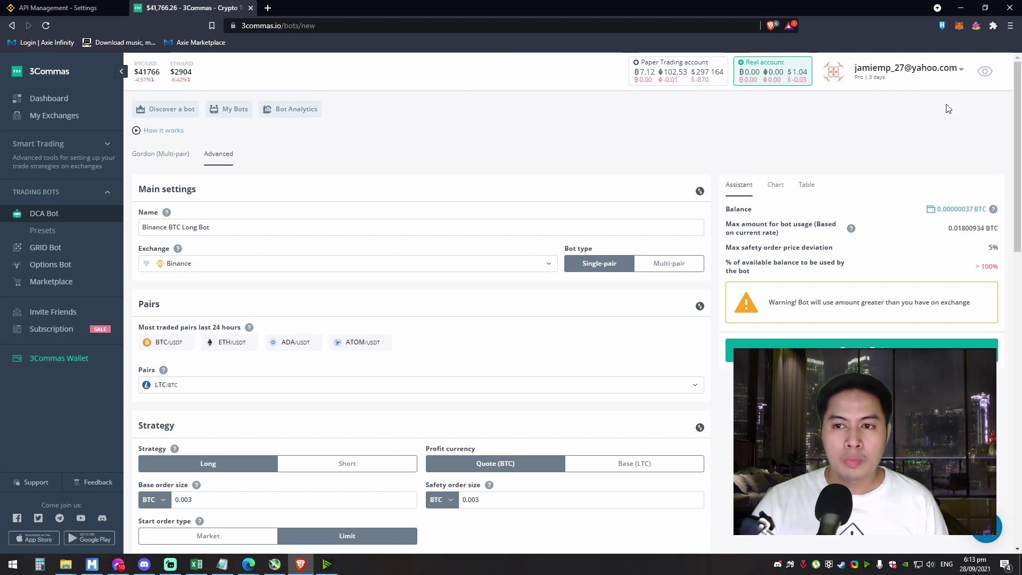
pyautogui.click(960, 69)
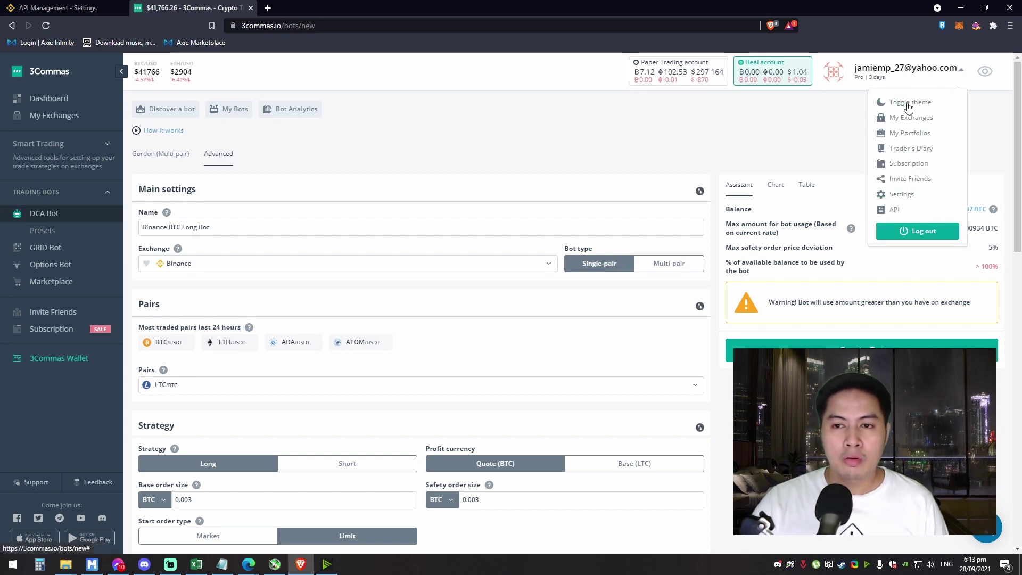
pyautogui.click(909, 104)
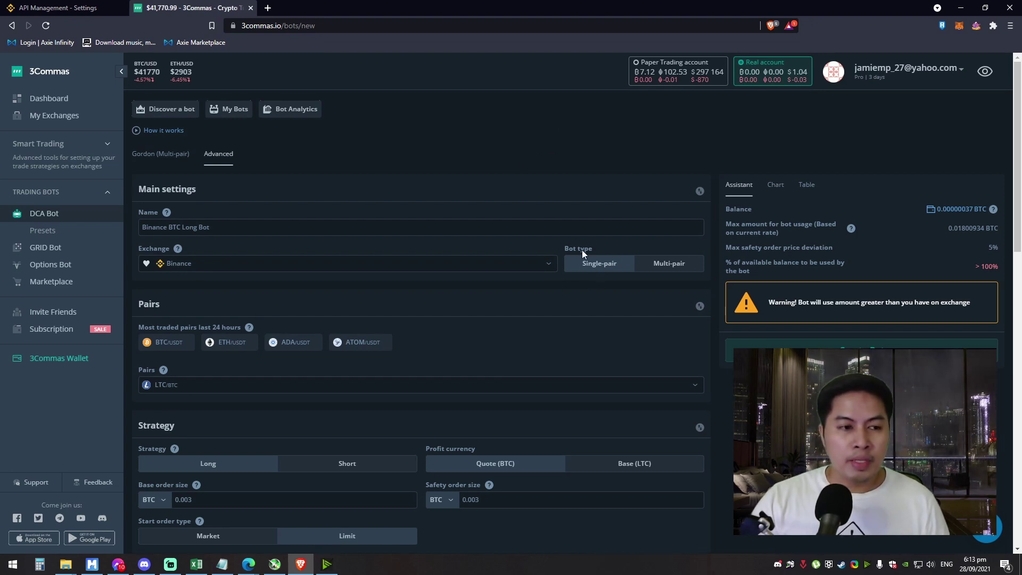
# Step: Rename the bot to 'SLP FARMER', keeping it a single-pair bot
pyautogui.click(210, 227)
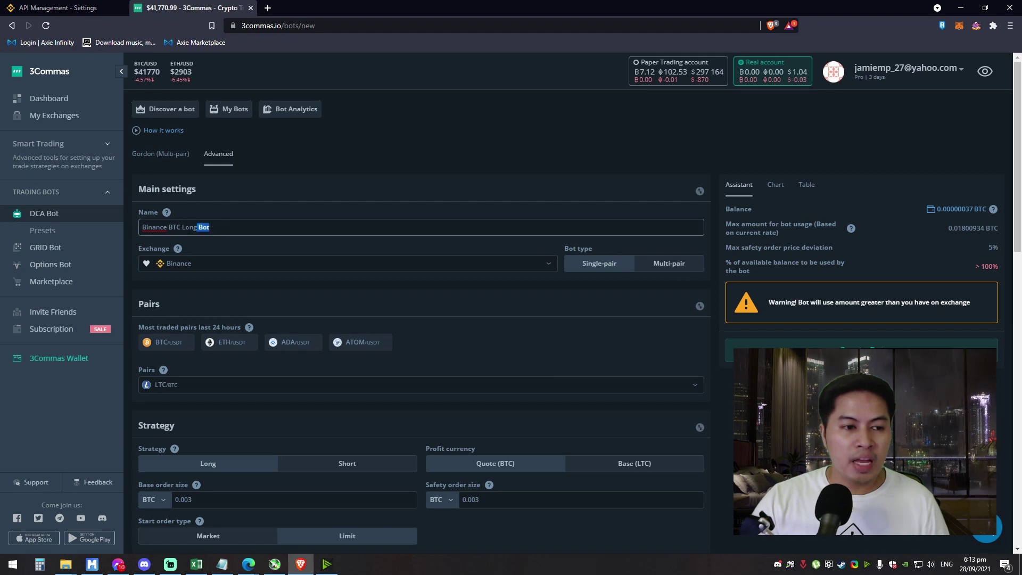
pyautogui.moveTo(197, 229); pyautogui.dragTo(129, 229)
pyautogui.press('BackSpace')
pyautogui.write('SLP')
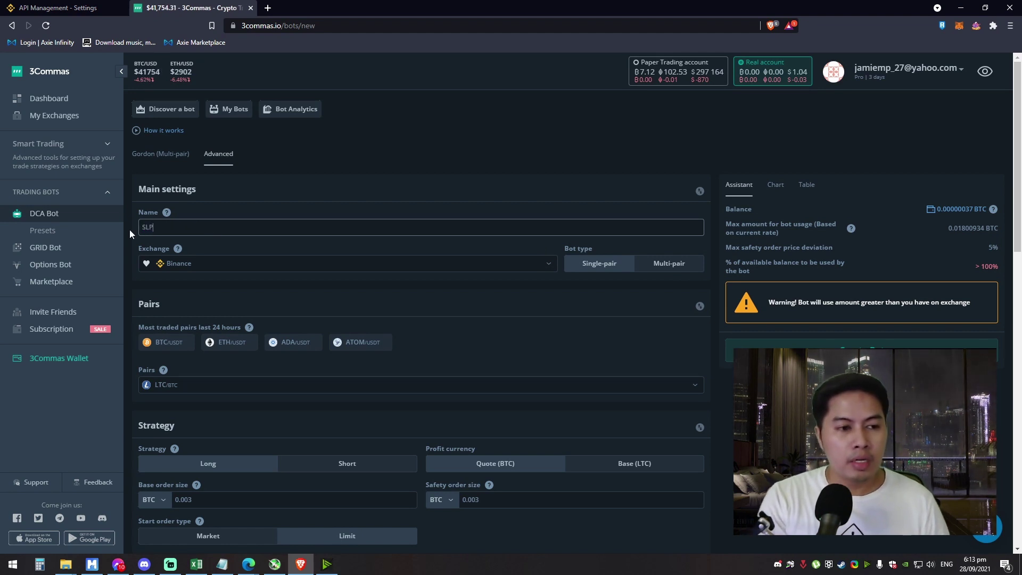
pyautogui.write(' FARMER')
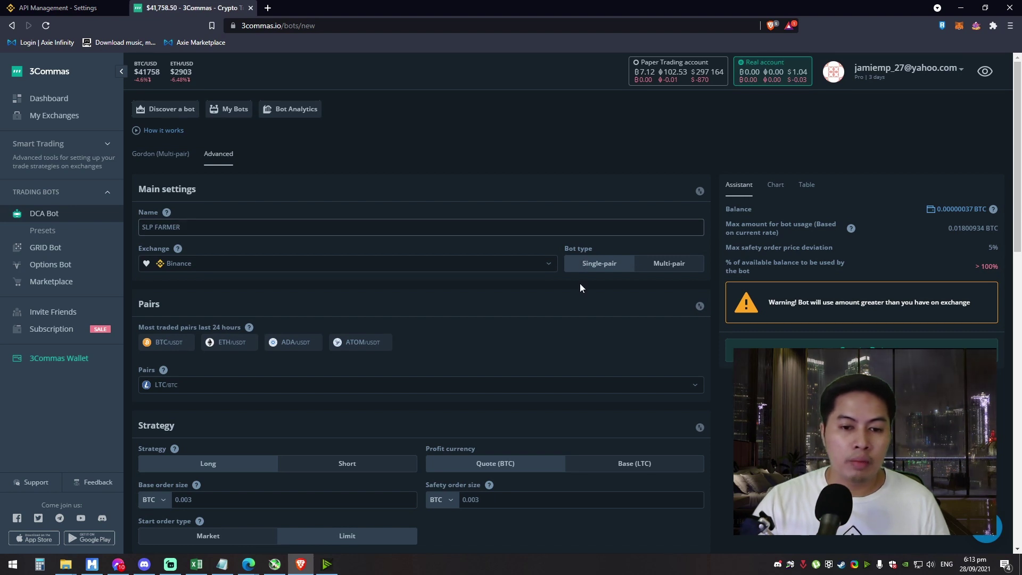
pyautogui.click(590, 263)
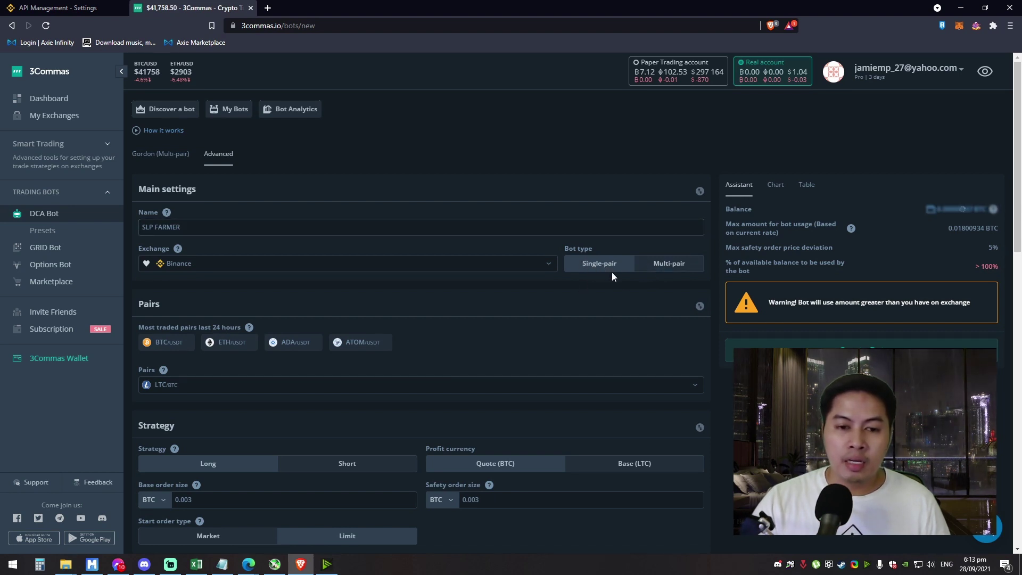
# Step: Search the pairs list for SLP and choose SLP/BUSD as the bot's trading pair
pyautogui.scroll(-1, 415, 289)
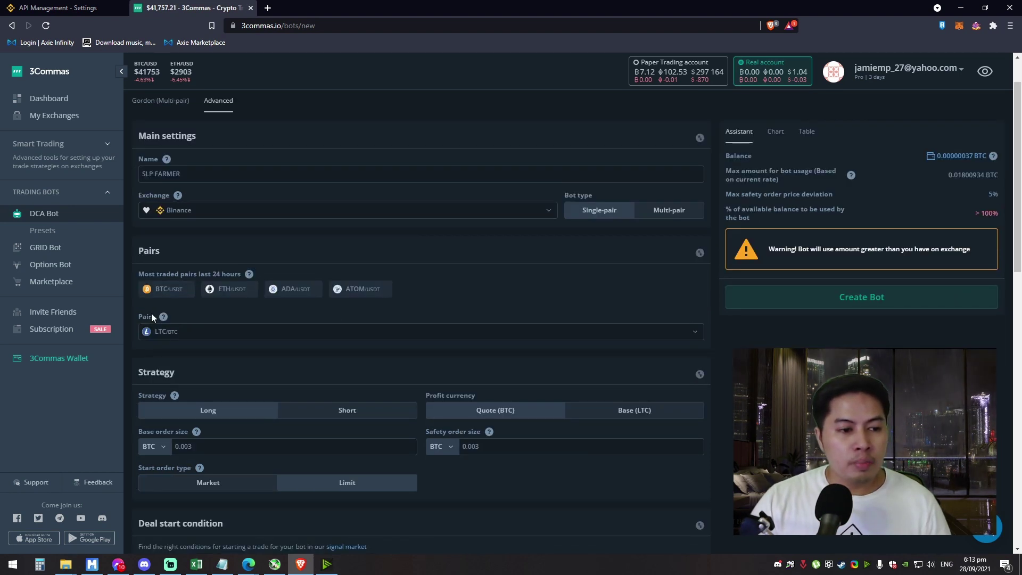
pyautogui.scroll(-1, 212, 281)
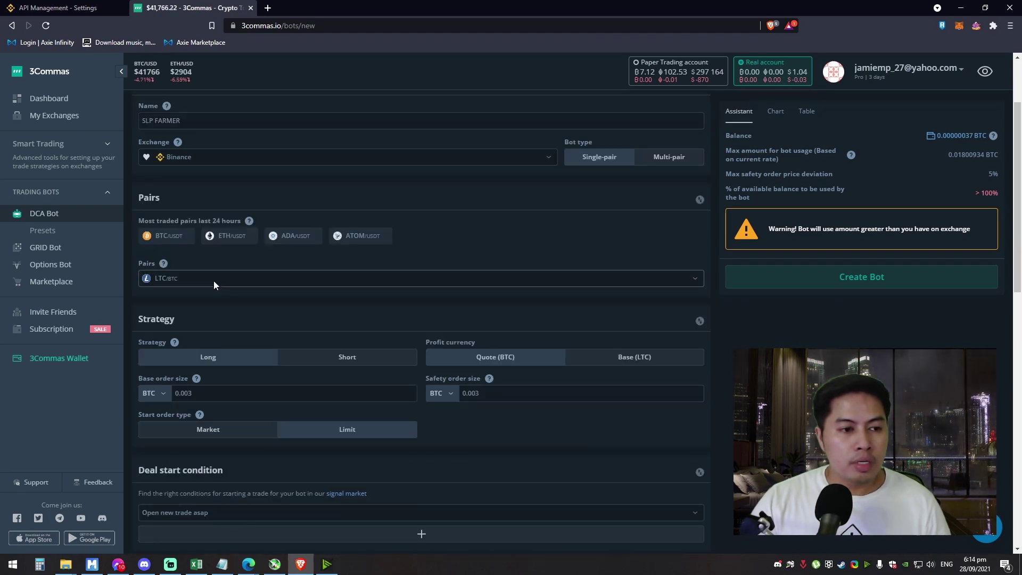
pyautogui.click(213, 280)
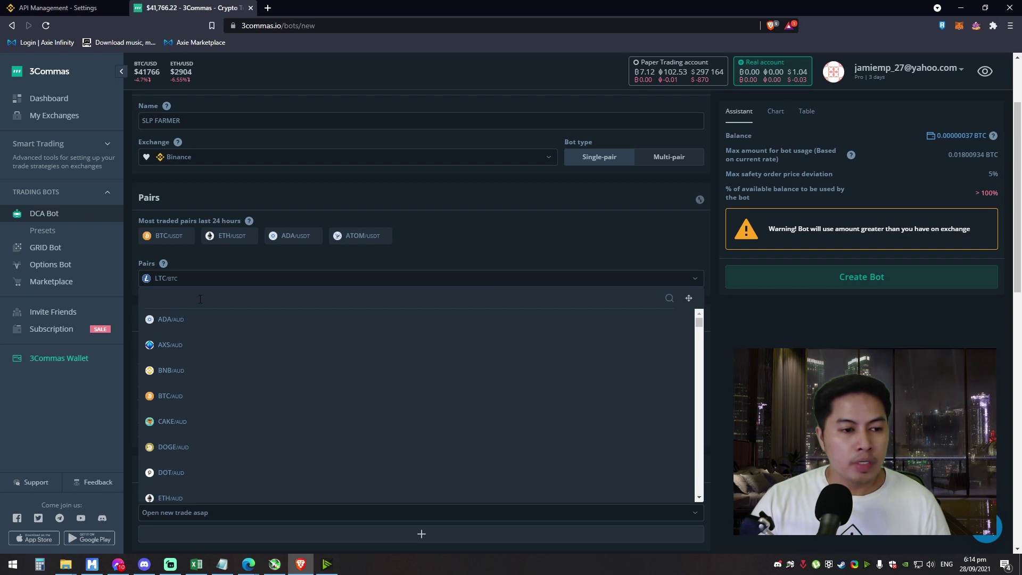
pyautogui.write('SLP')
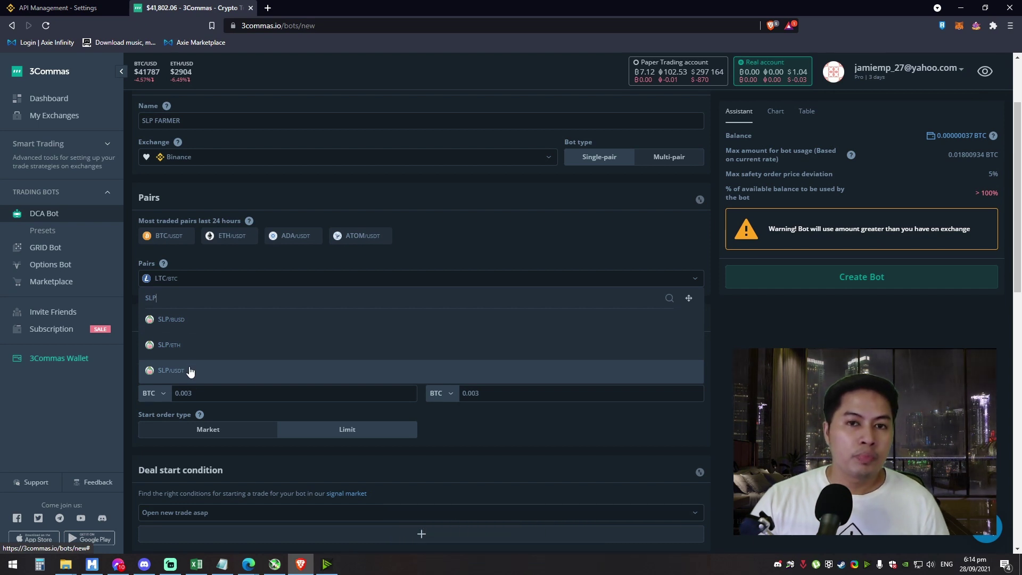
pyautogui.click(180, 322)
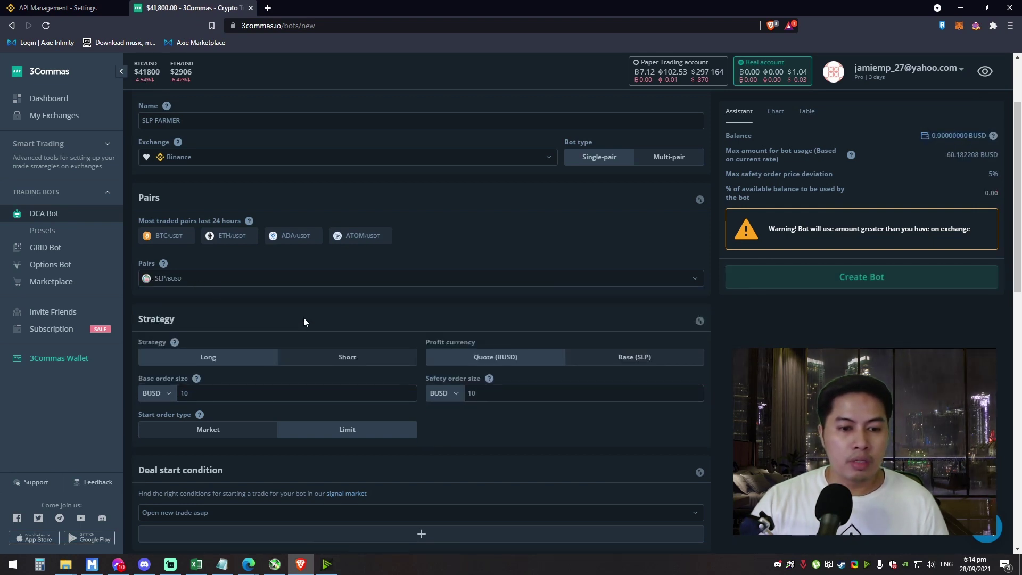
# Step: Set the Profit currency to Base (SLP), leaving the base order size at 10 BUSD
pyautogui.scroll(-1, 304, 318)
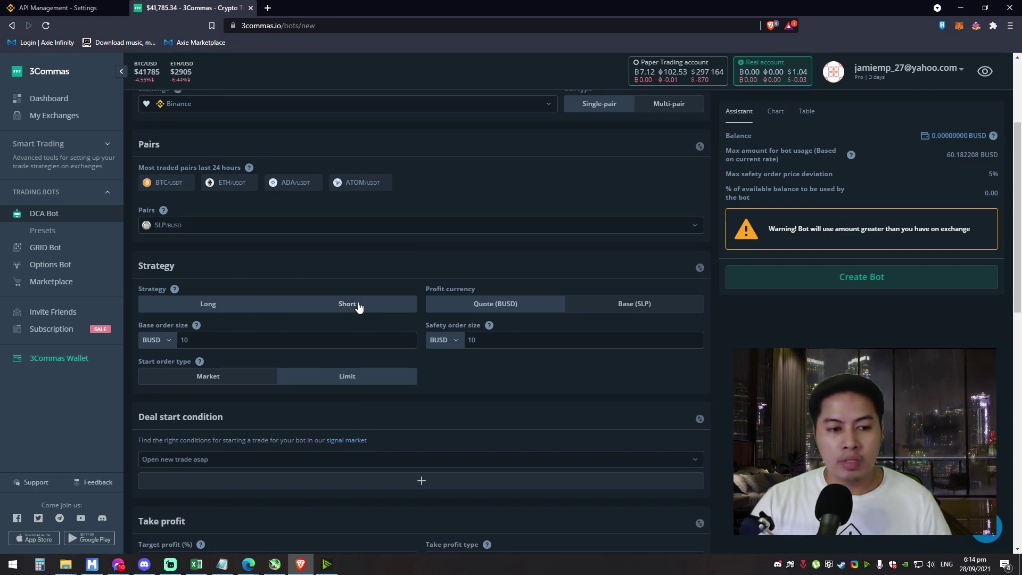
pyautogui.moveTo(473, 289); pyautogui.dragTo(424, 288)
pyautogui.click(453, 286)
pyautogui.doubleClick(457, 289)
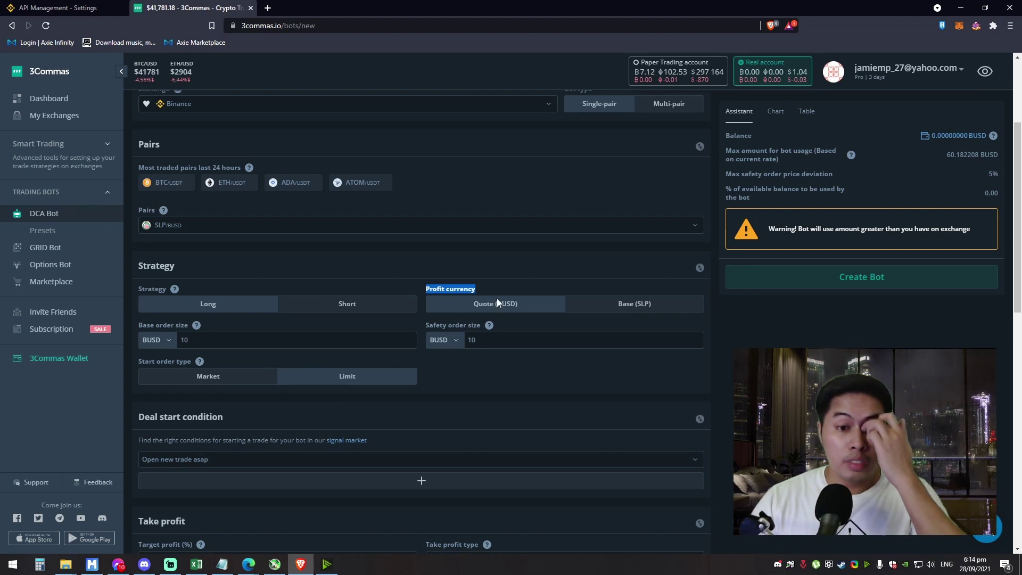
pyautogui.click(488, 280)
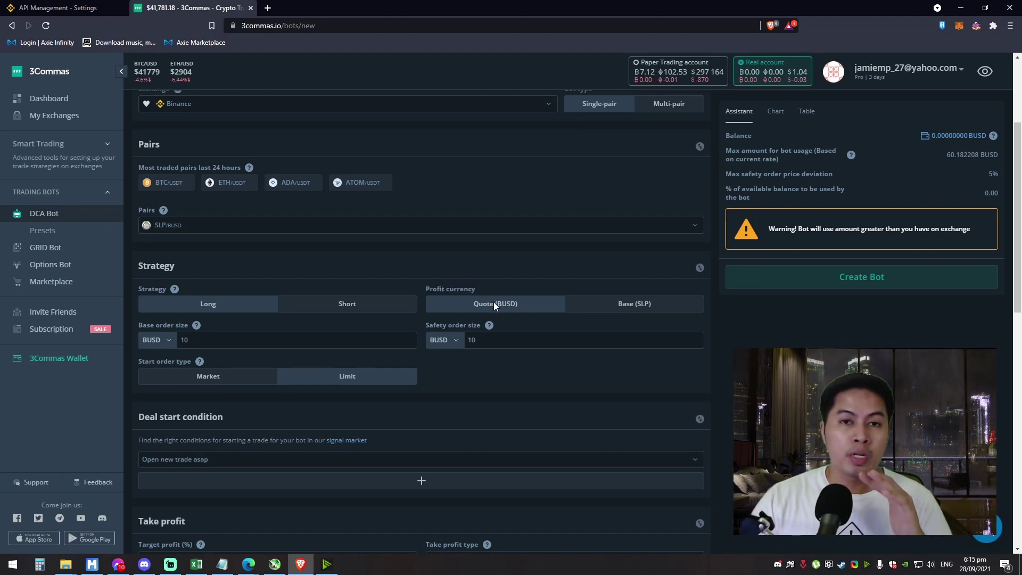
pyautogui.click(618, 309)
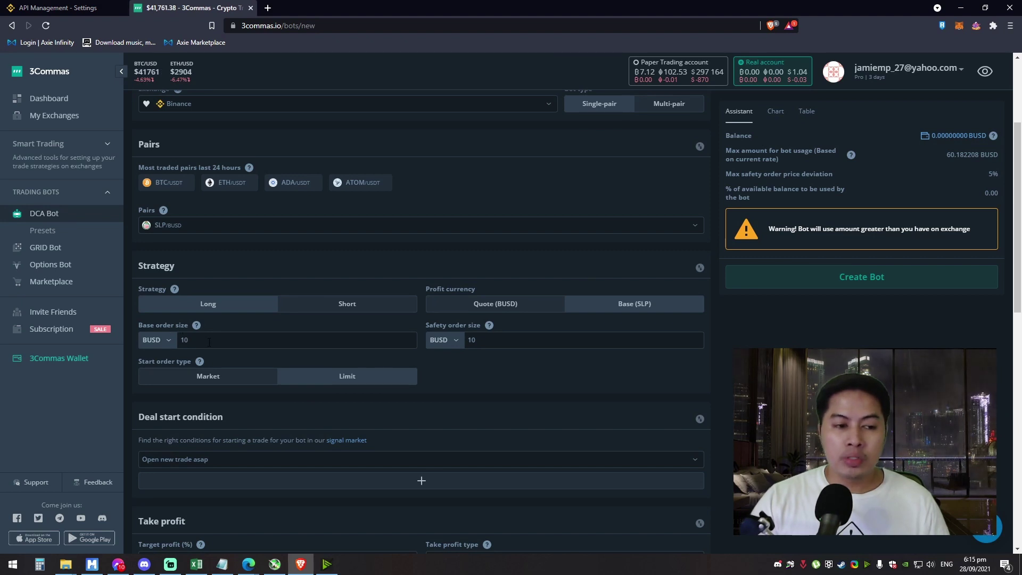
pyautogui.doubleClick(184, 340)
pyautogui.click(248, 343)
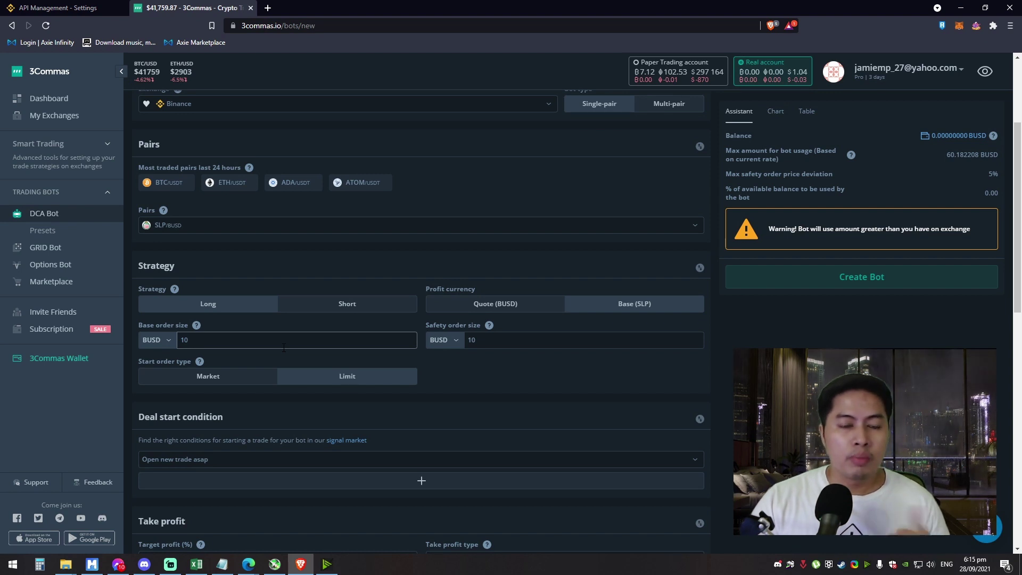
# Step: Change the safety order size from 10 to 20 BUSD
pyautogui.click(465, 342)
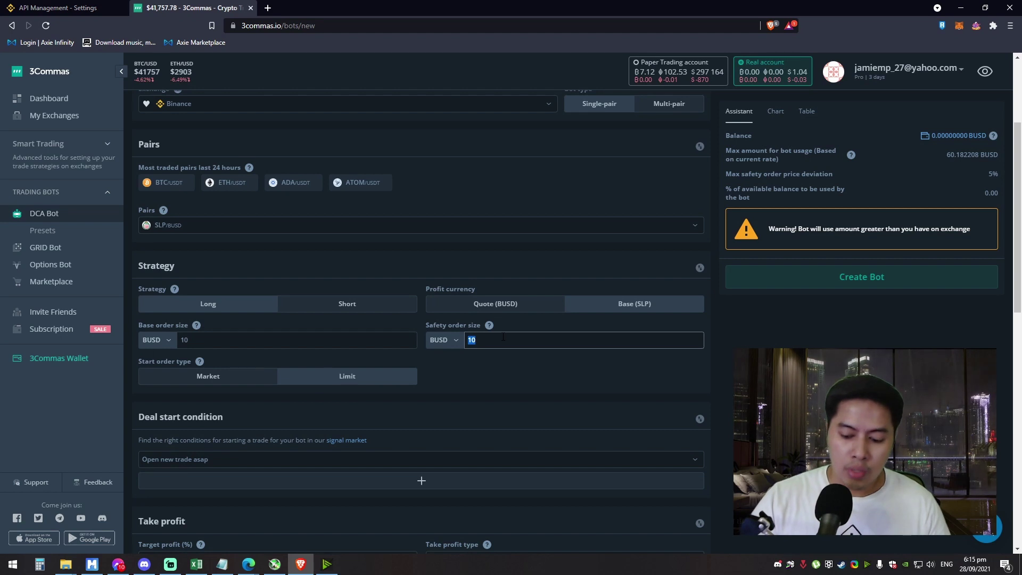
pyautogui.write('20')
pyautogui.click(287, 339)
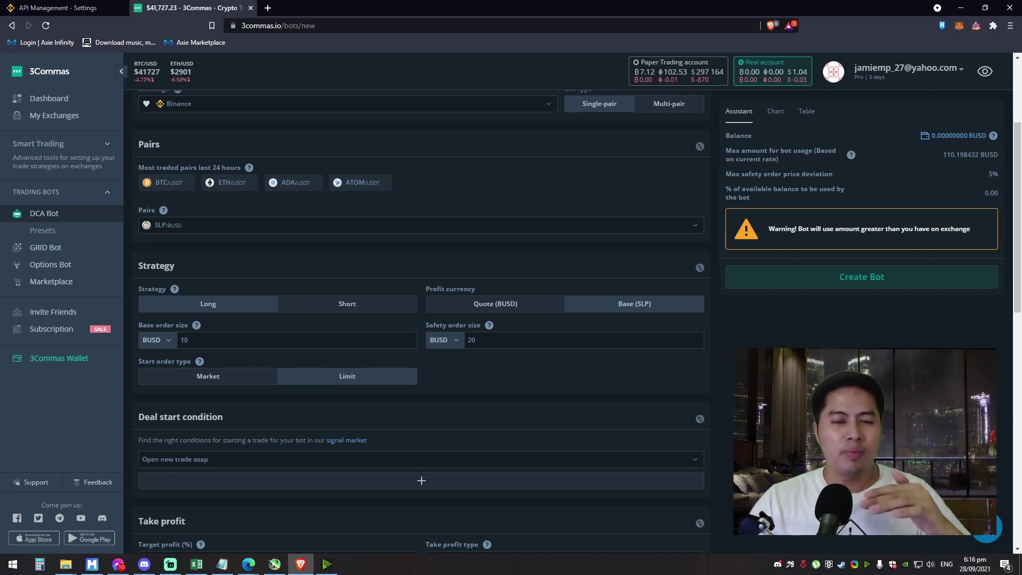
pyautogui.scroll(3, 420, 319)
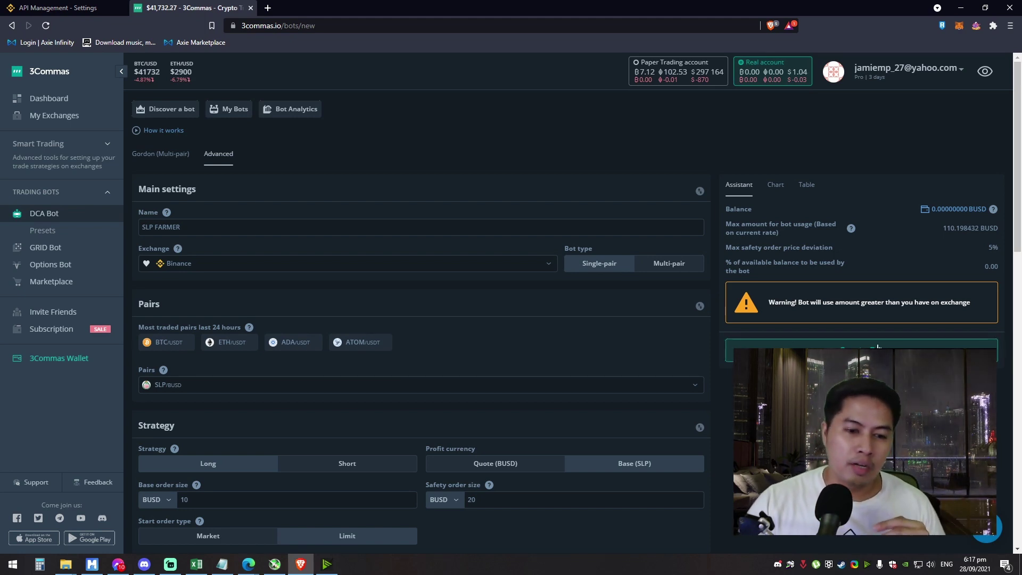
pyautogui.scroll(-1, 878, 347)
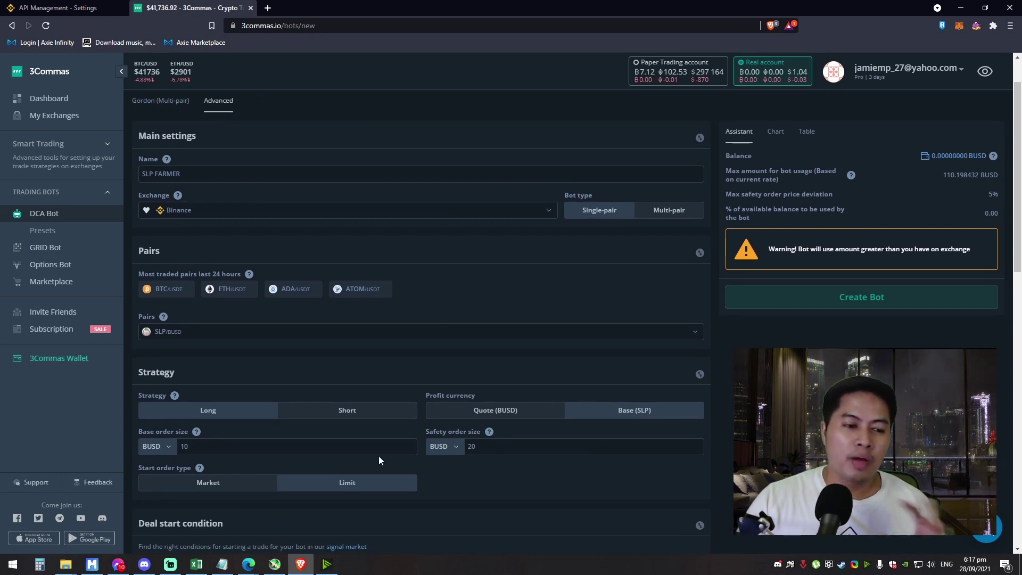
pyautogui.click(468, 447)
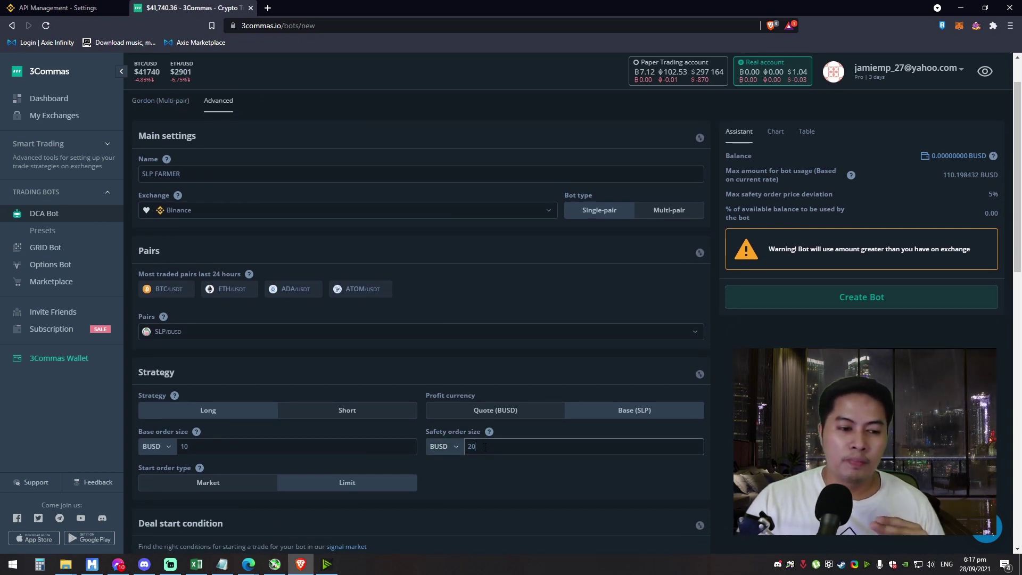
pyautogui.click(216, 448)
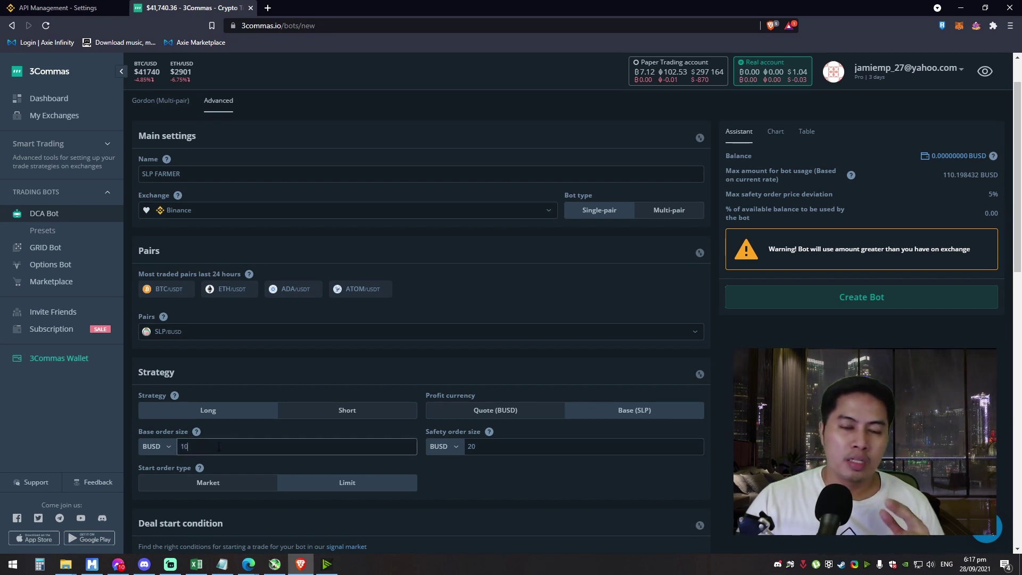
pyautogui.doubleClick(469, 447)
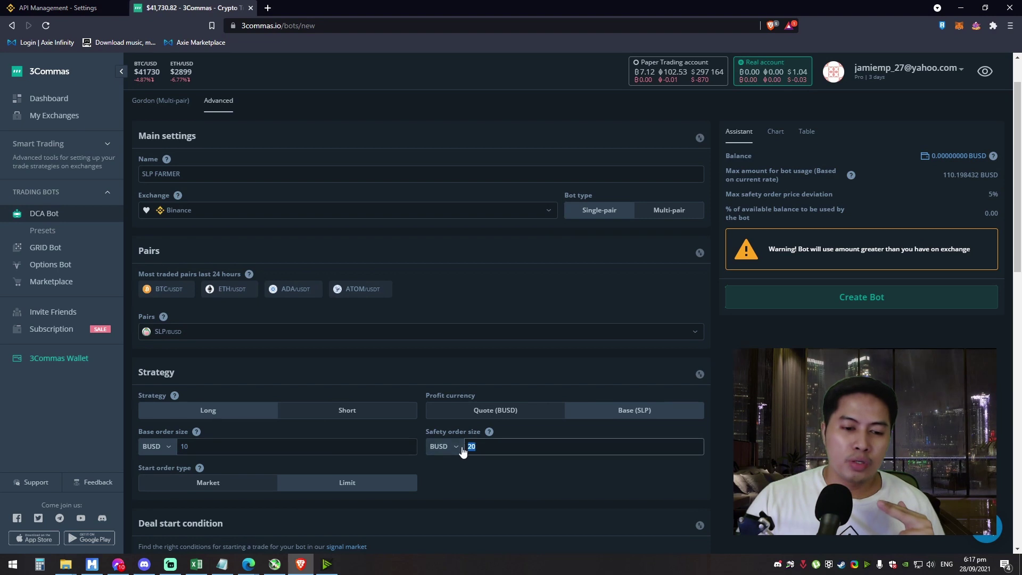
pyautogui.click(511, 451)
pyautogui.scroll(-2, 510, 451)
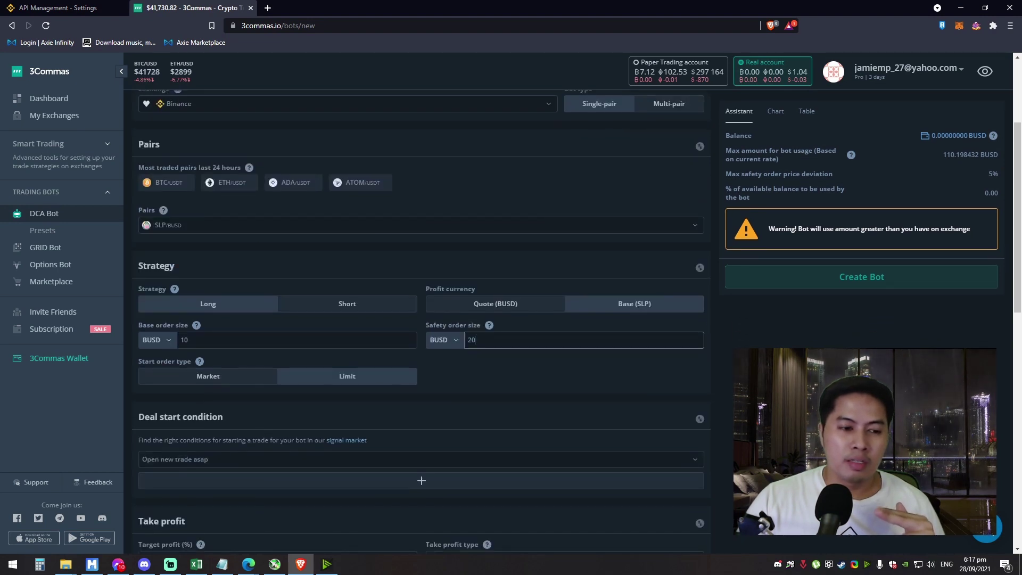
pyautogui.scroll(1, 181, 421)
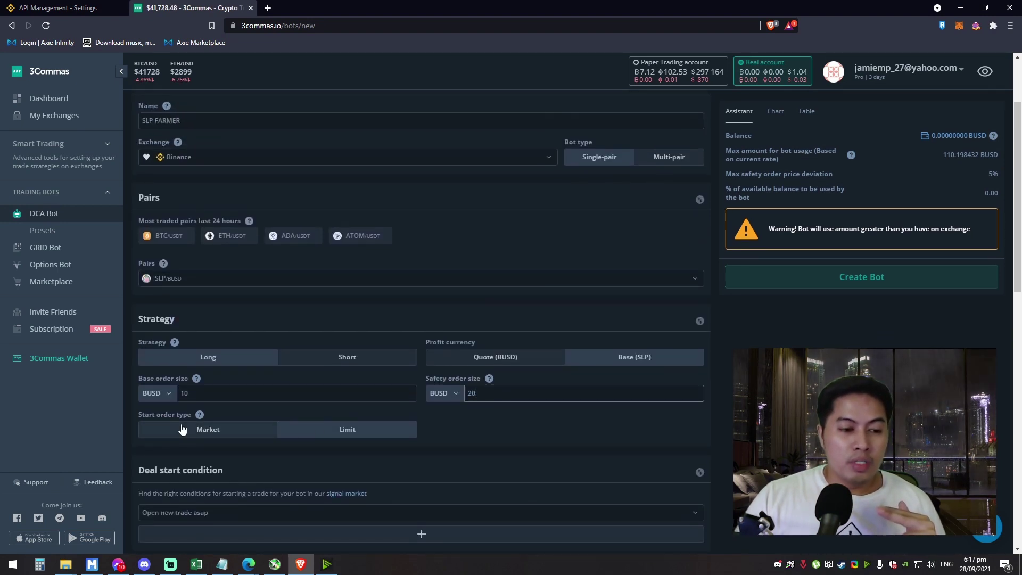
pyautogui.click(375, 434)
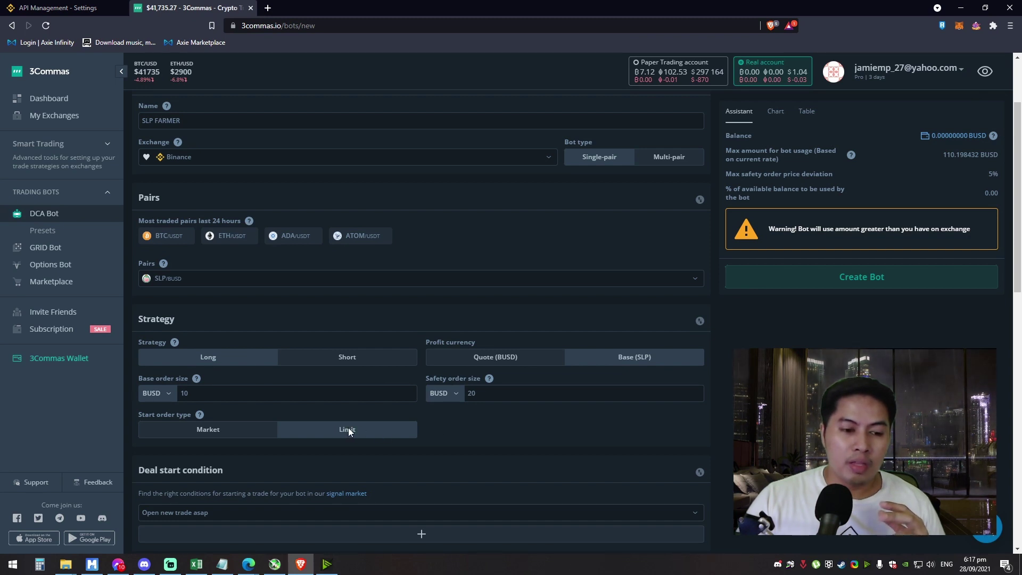
pyautogui.scroll(-2, 532, 421)
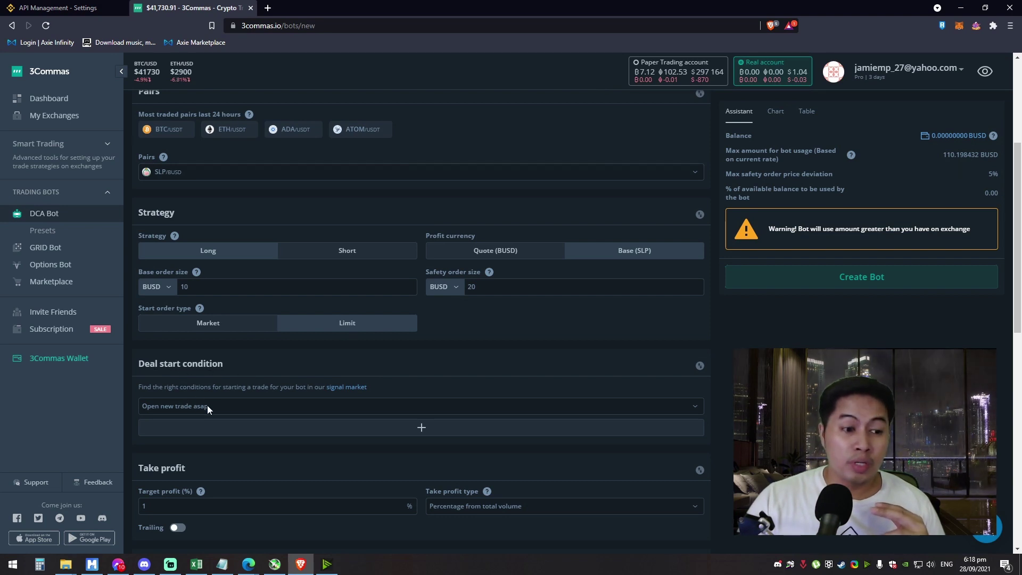
pyautogui.scroll(-2, 299, 308)
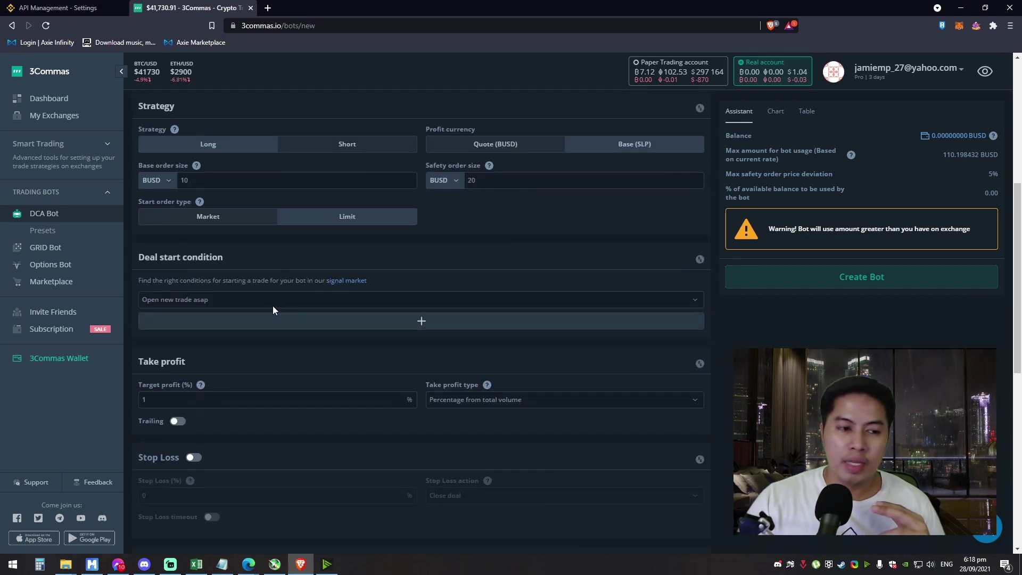
pyautogui.scroll(1, 421, 320)
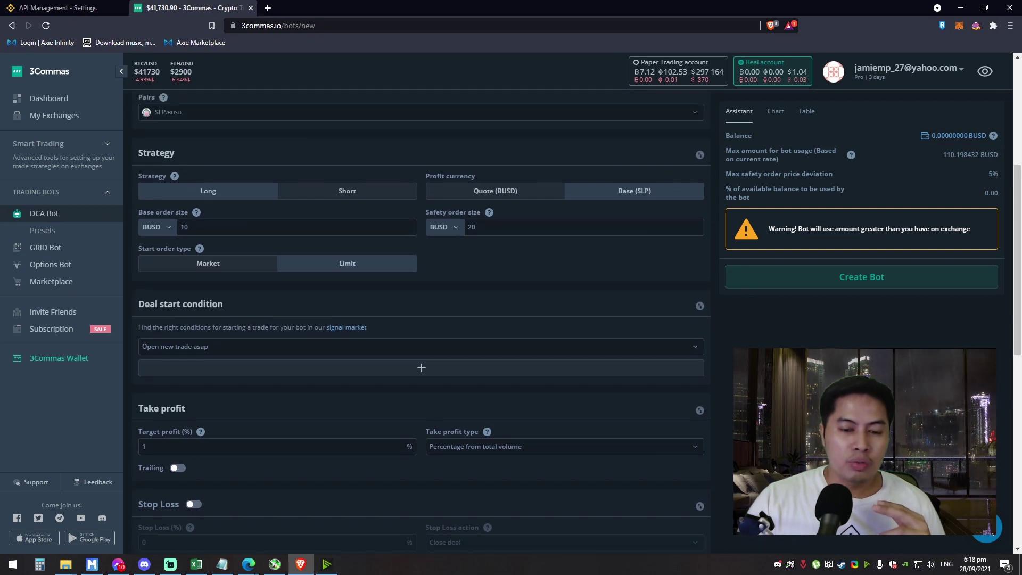
pyautogui.scroll(-3, 421, 320)
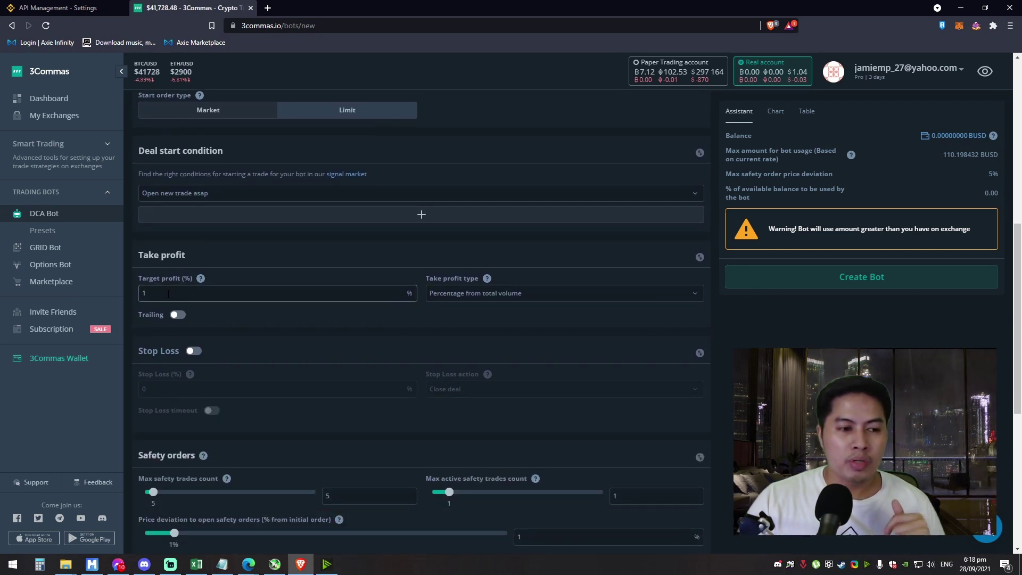
pyautogui.click(168, 294)
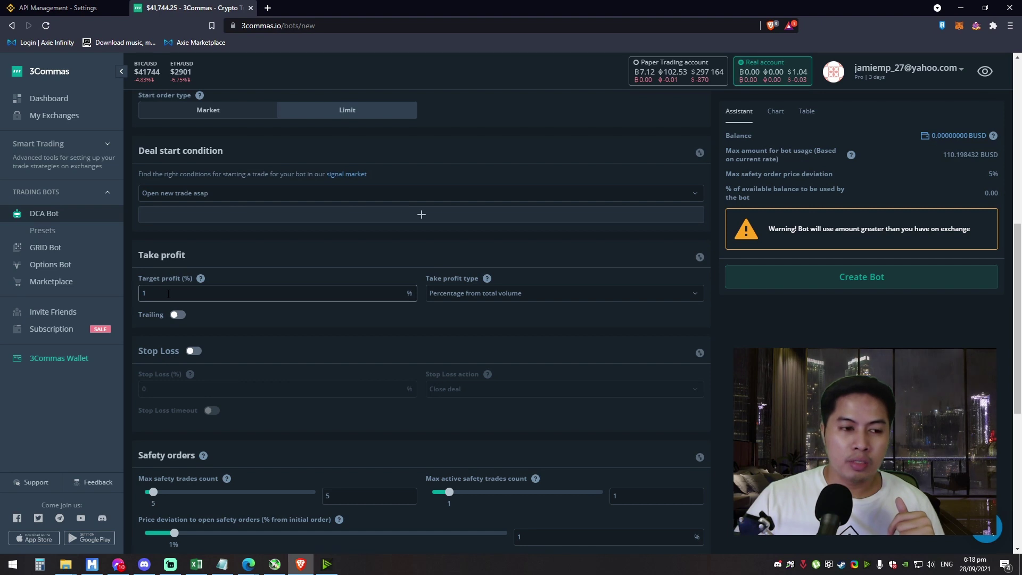
pyautogui.write('.5')
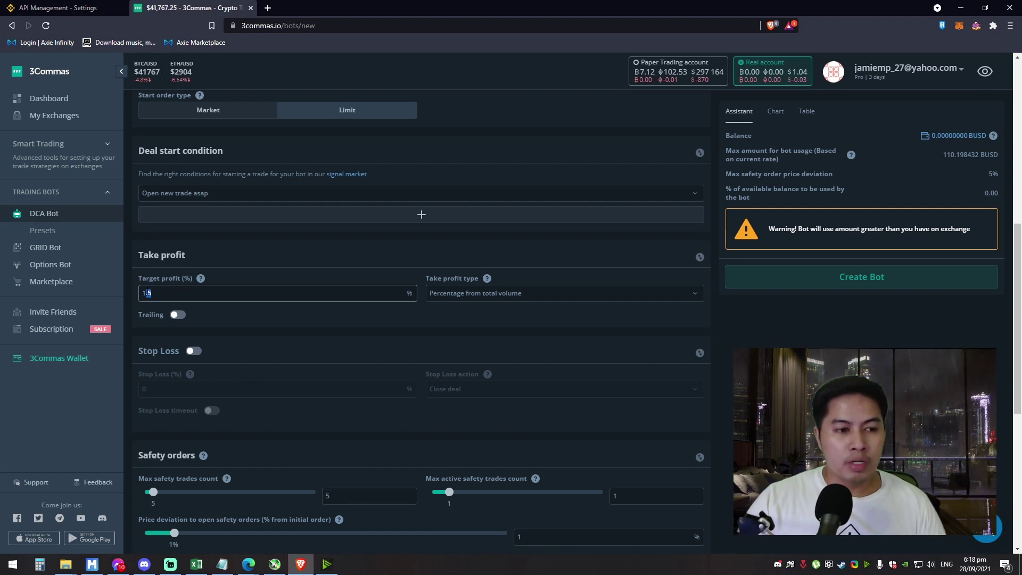
pyautogui.doubleClick(147, 293)
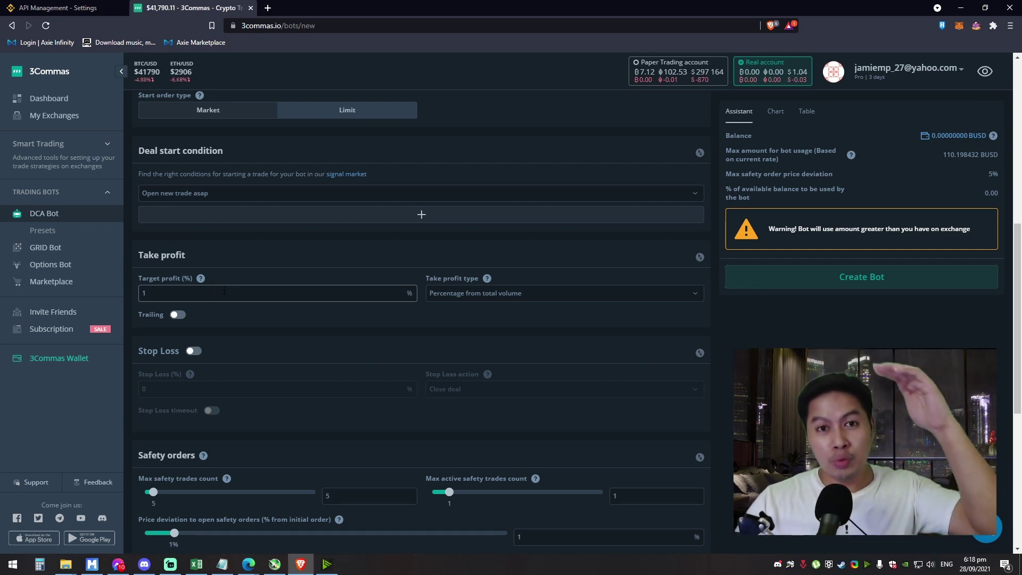
pyautogui.click(225, 291)
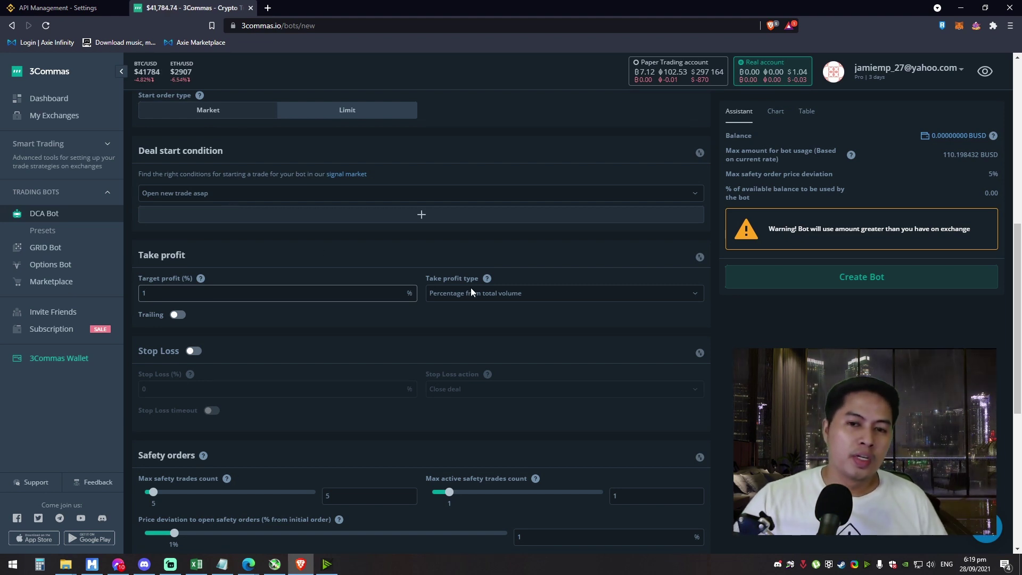
# Step: Replace the wrong Target profit value with 1.5%
pyautogui.click(335, 349)
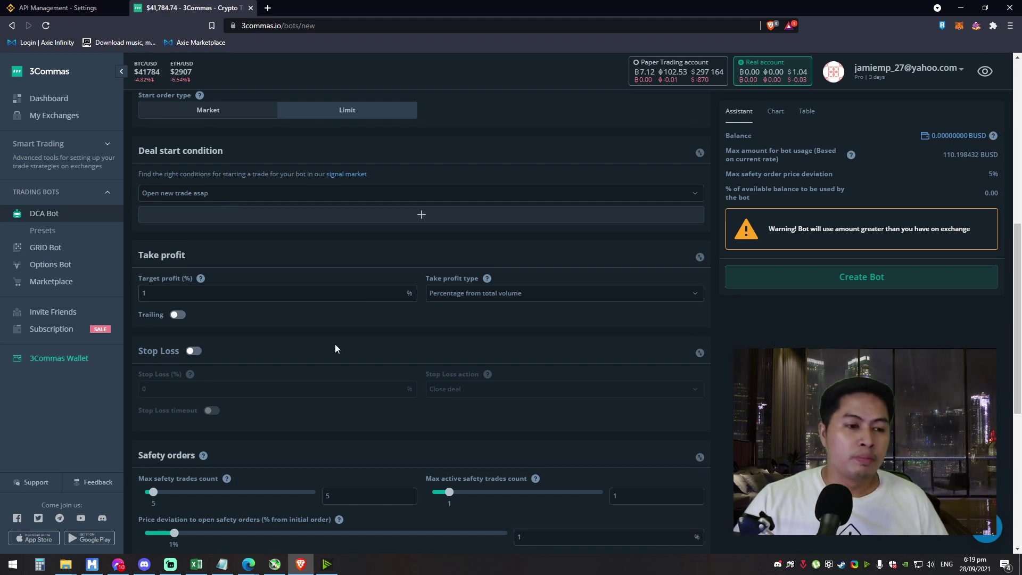
pyautogui.click(173, 296)
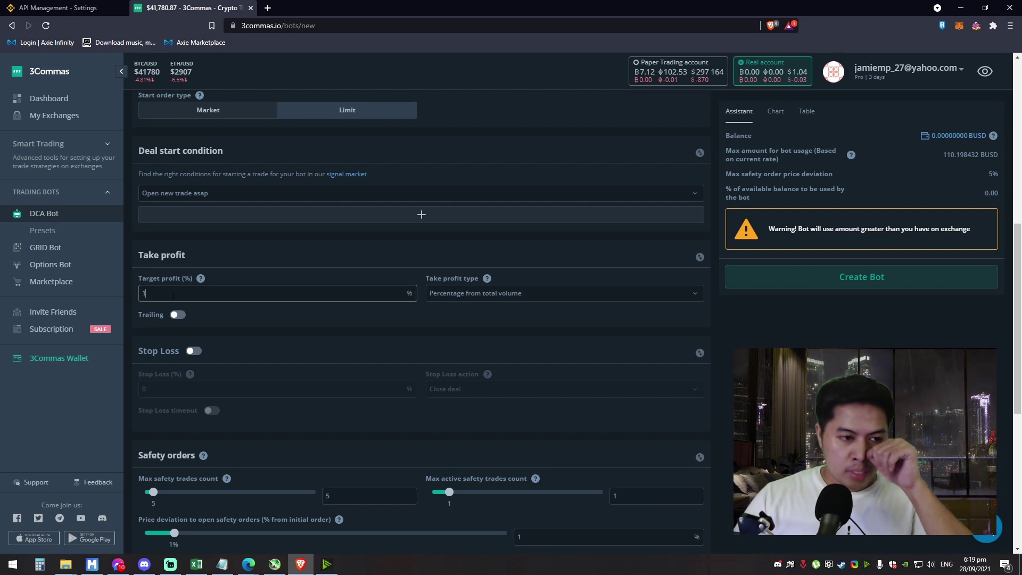
pyautogui.press('BackSpace')
pyautogui.press('BackSpace')
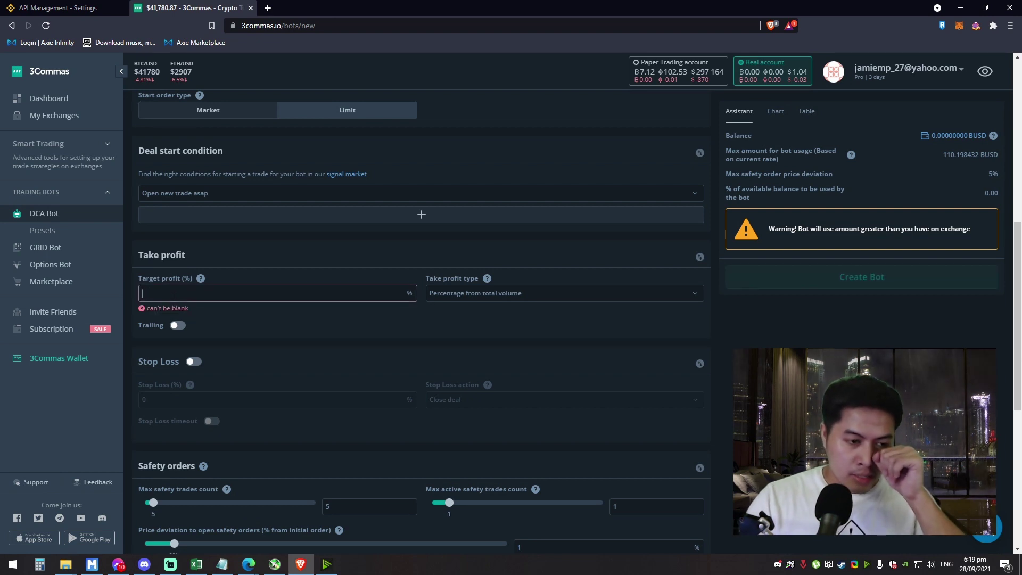
pyautogui.write('1.5')
pyautogui.click(454, 301)
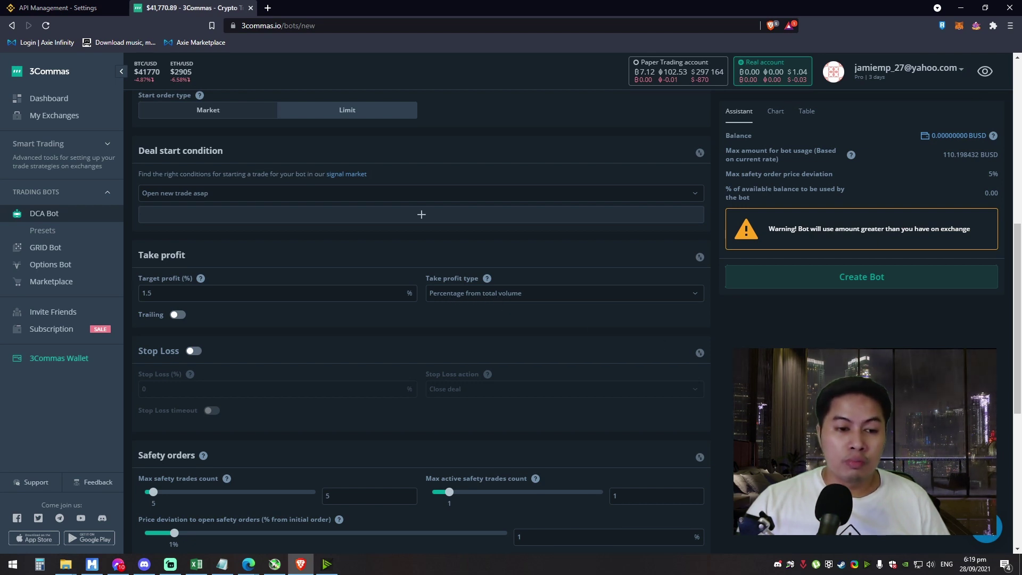
pyautogui.scroll(-1, 168, 260)
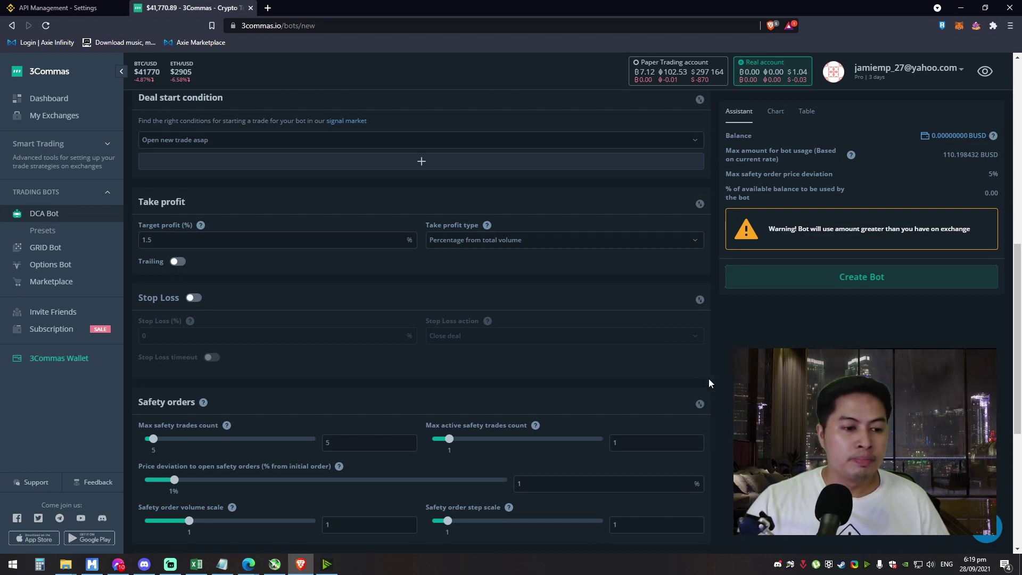
pyautogui.scroll(-1, 709, 383)
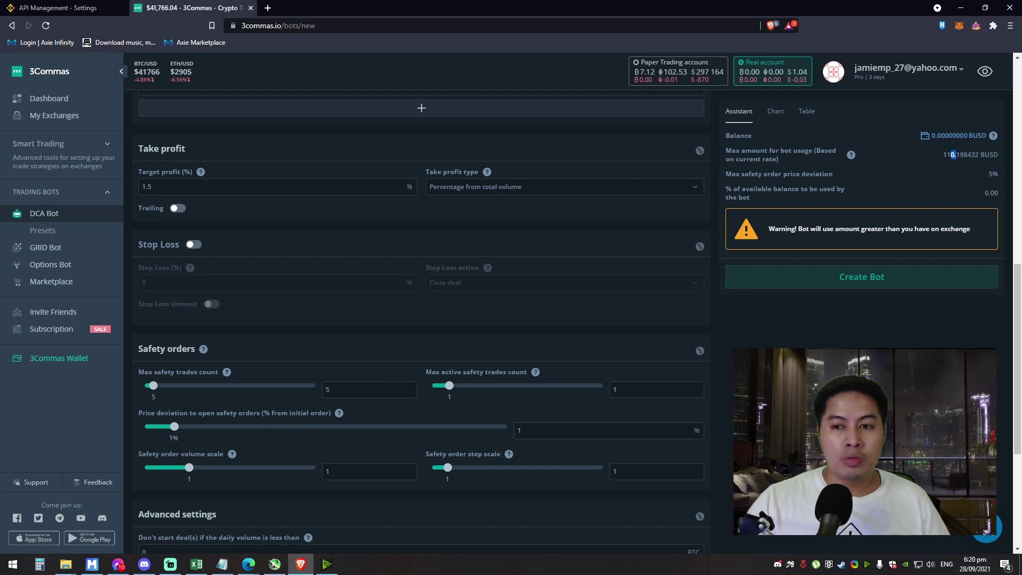
pyautogui.doubleClick(953, 154)
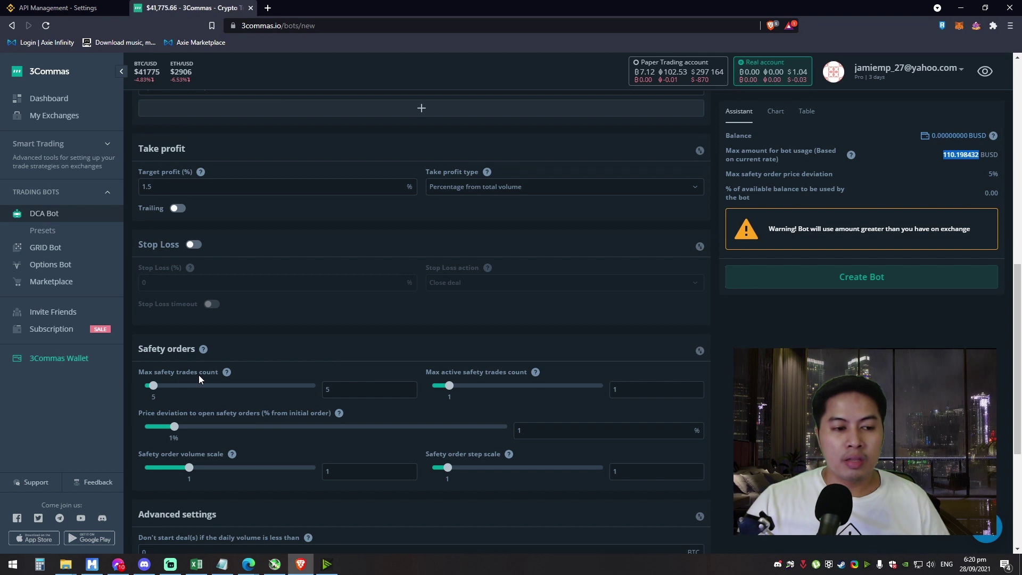
pyautogui.doubleClick(346, 392)
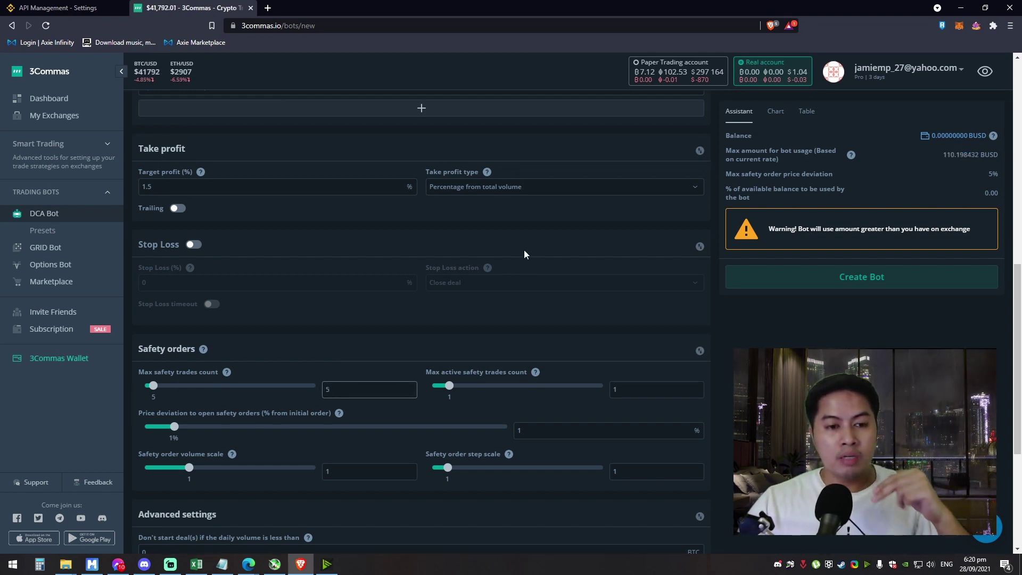
pyautogui.scroll(3, 497, 287)
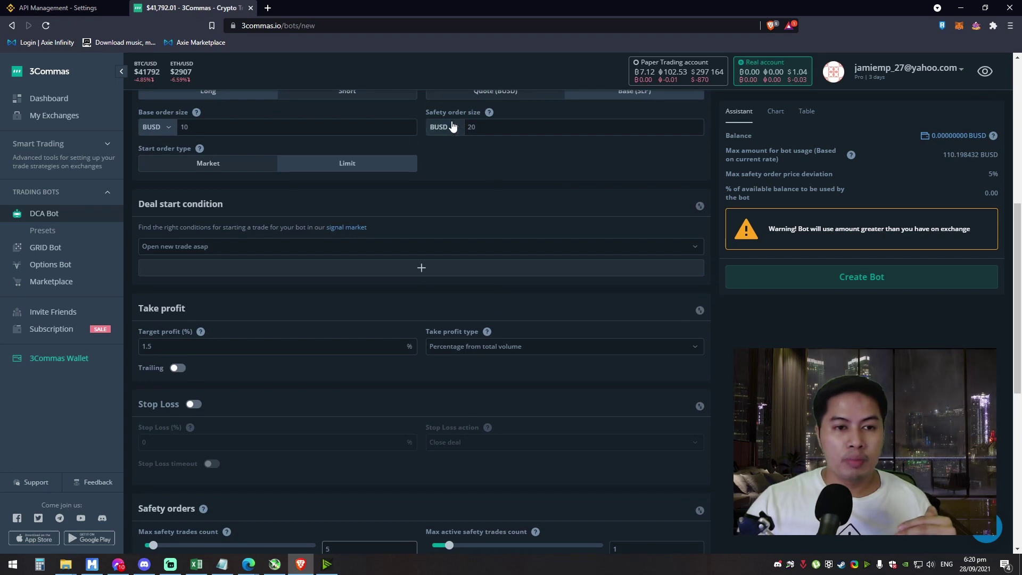
pyautogui.click(481, 128)
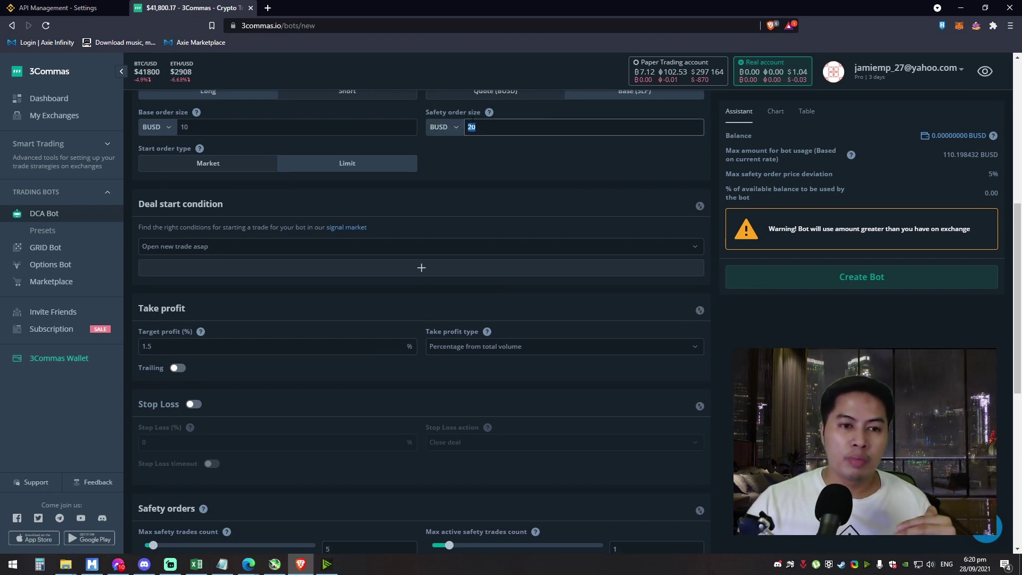
pyautogui.hotkey('ctrl', 'a')
pyautogui.click(480, 130)
pyautogui.hotkey('ctrl', 'a')
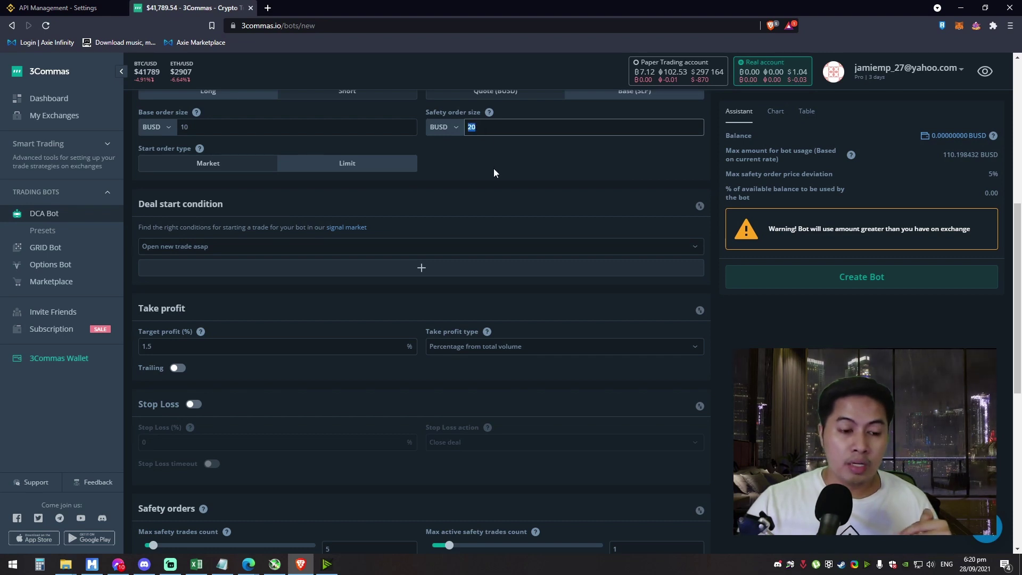
pyautogui.scroll(-4, 494, 168)
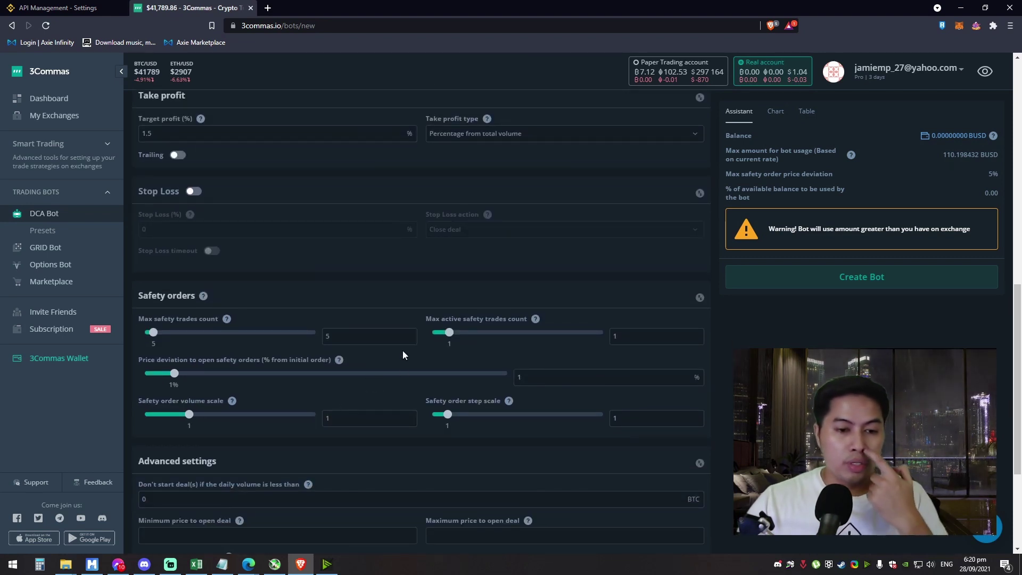
pyautogui.click(325, 336)
pyautogui.hotkey('ctrl', 'a')
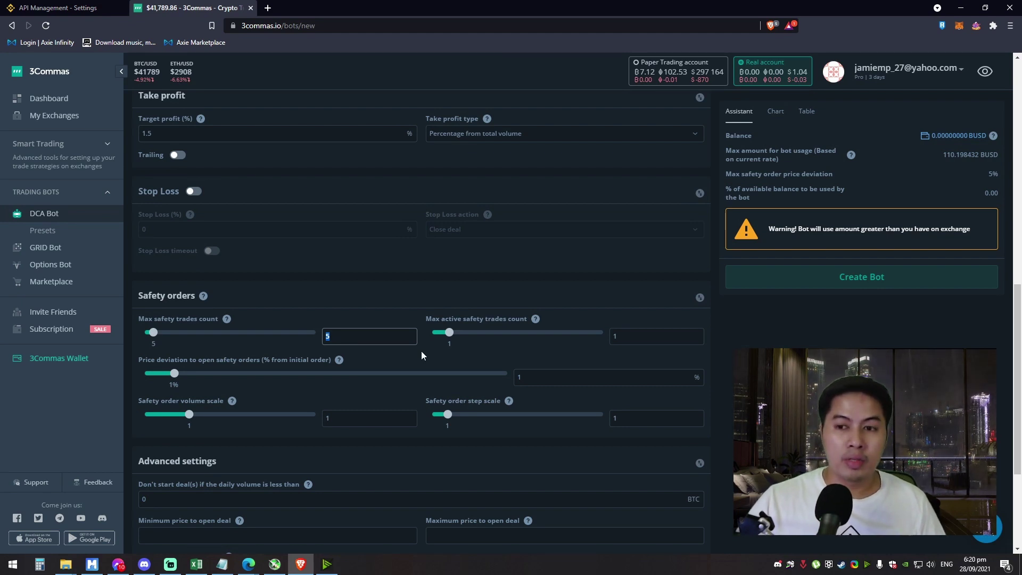
pyautogui.write('20')
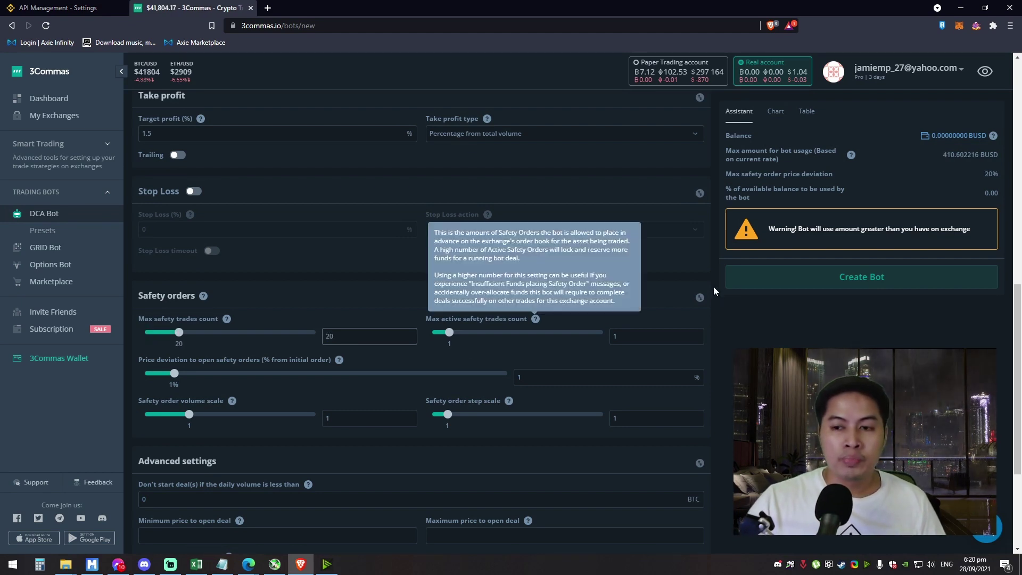
pyautogui.click(950, 155)
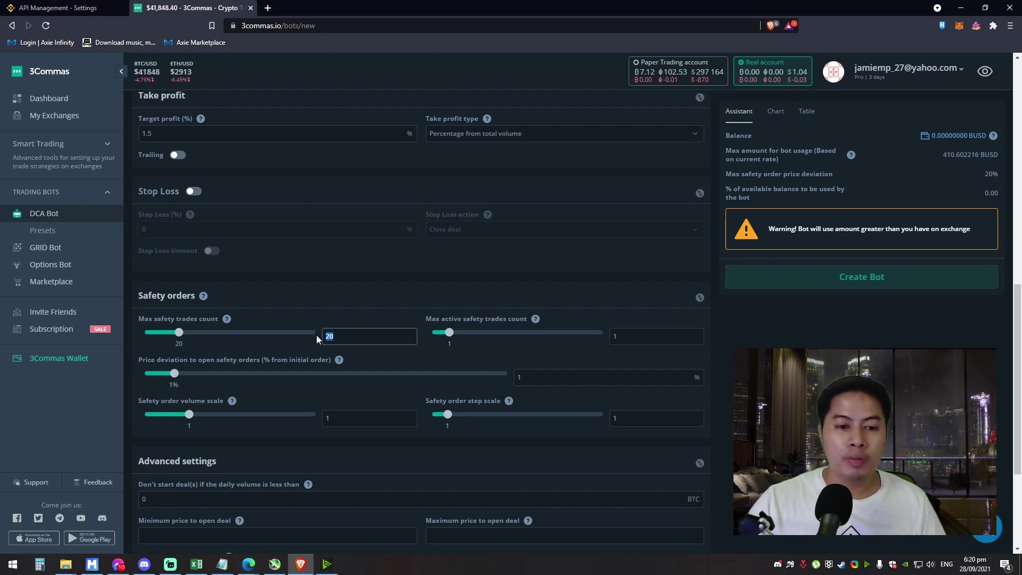
pyautogui.moveTo(960, 154); pyautogui.dragTo(908, 211)
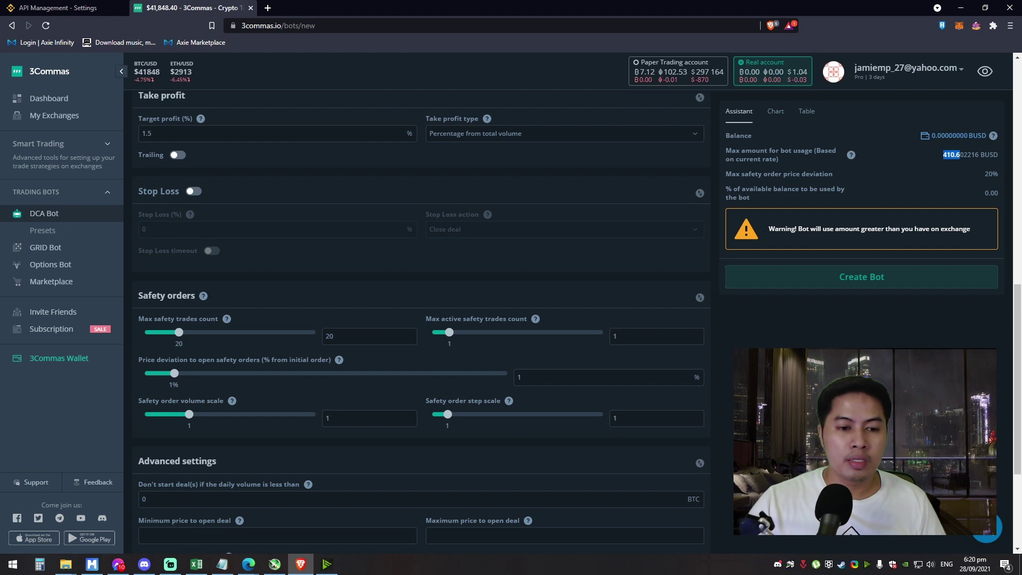
pyautogui.click(352, 336)
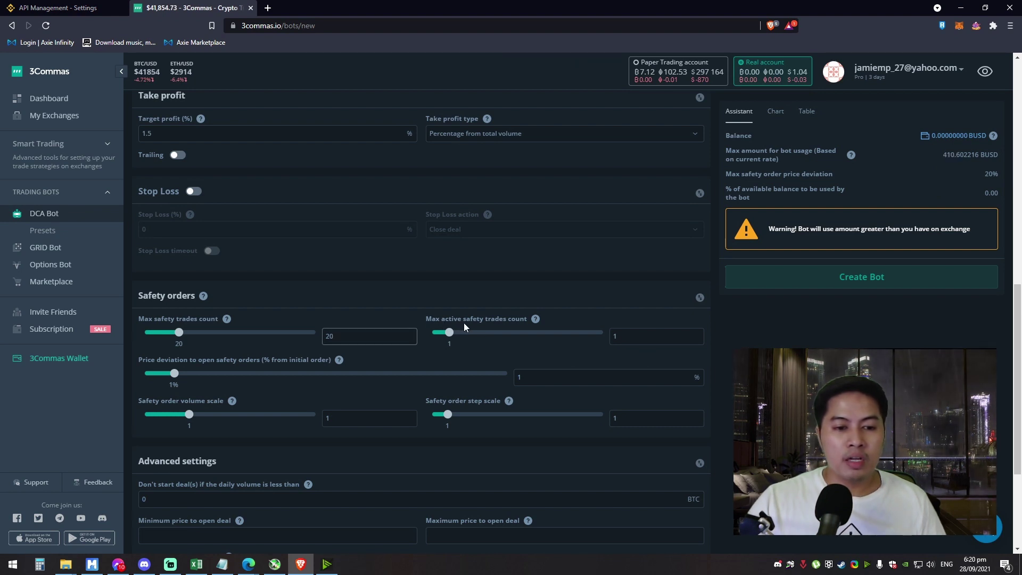
pyautogui.click(632, 334)
pyautogui.doubleClick(610, 339)
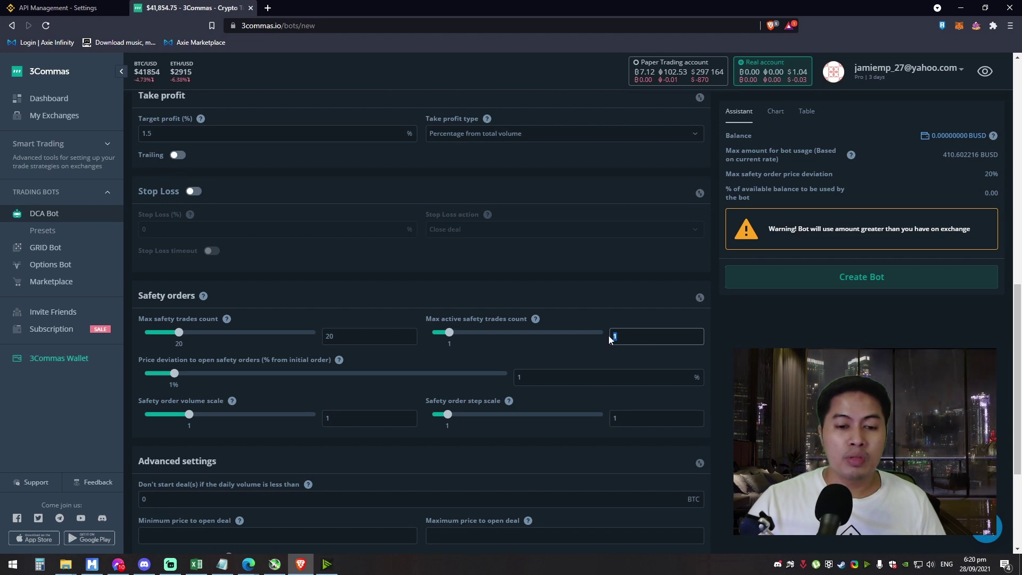
pyautogui.click(631, 337)
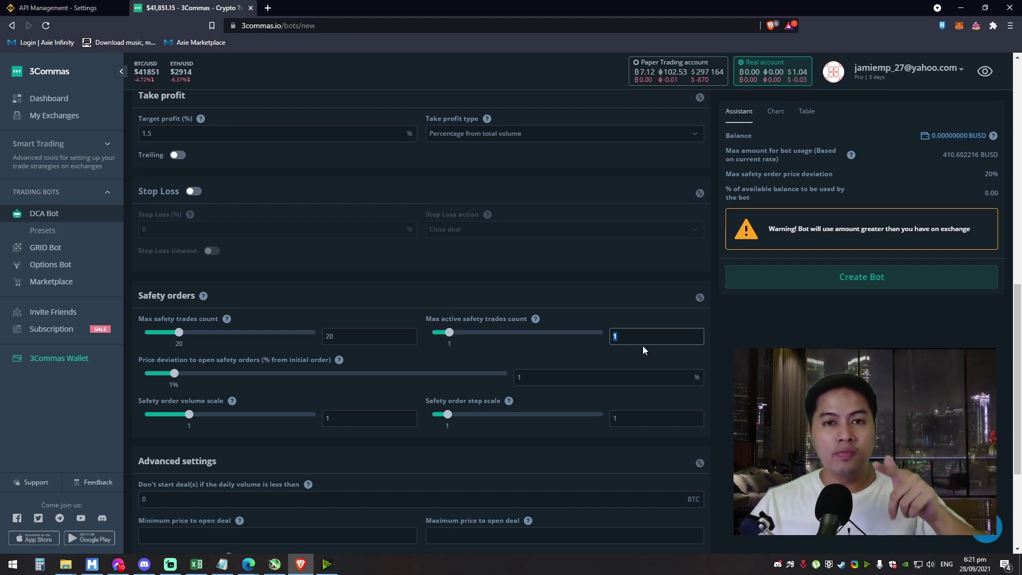
pyautogui.write('1')
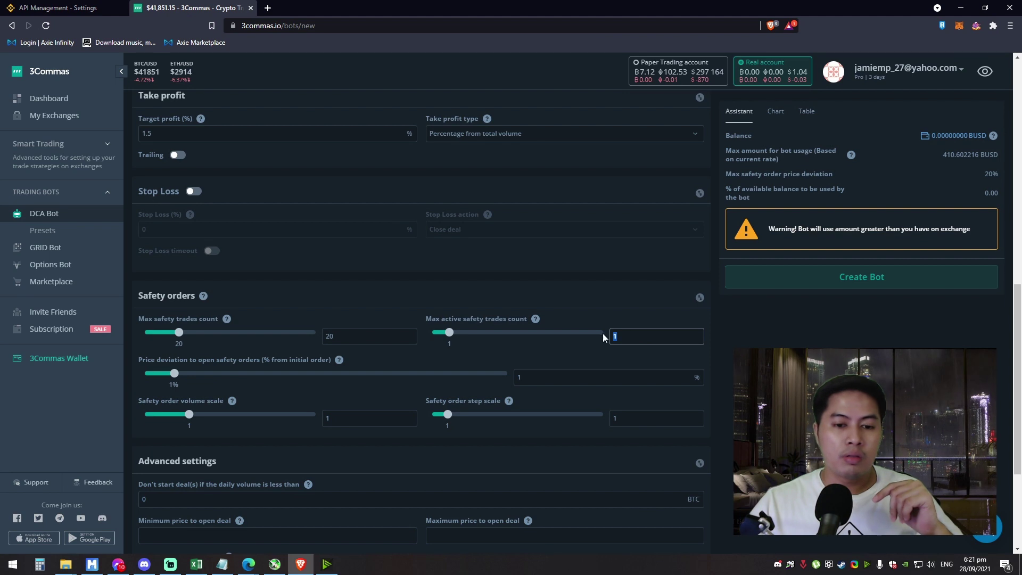
pyautogui.scroll(-1, 420, 320)
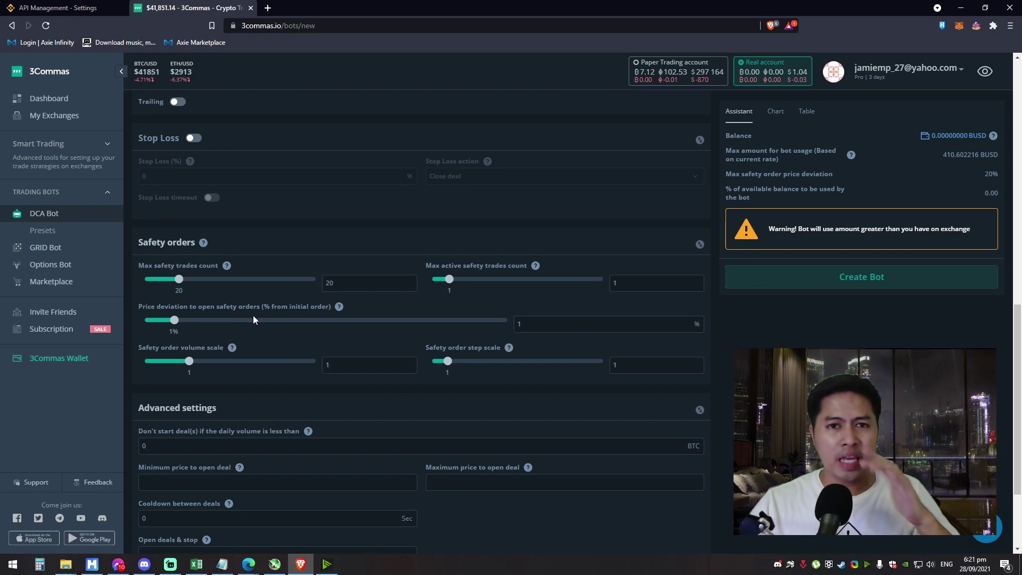
# Step: Enter 2.5% as the price deviation to open safety orders
pyautogui.doubleClick(520, 323)
pyautogui.write('2.5')
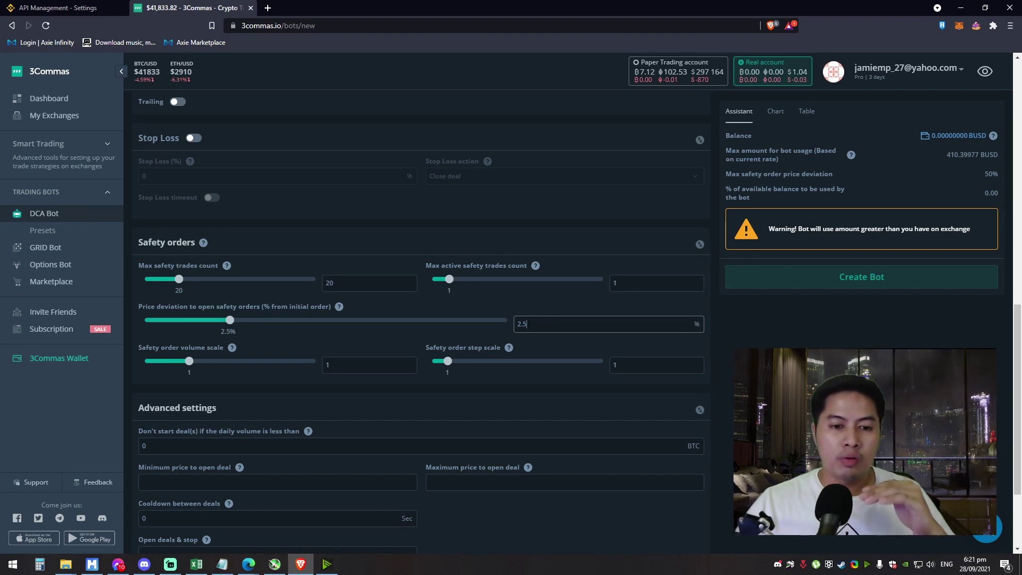
pyautogui.scroll(2, 531, 333)
pyautogui.scroll(5, 535, 314)
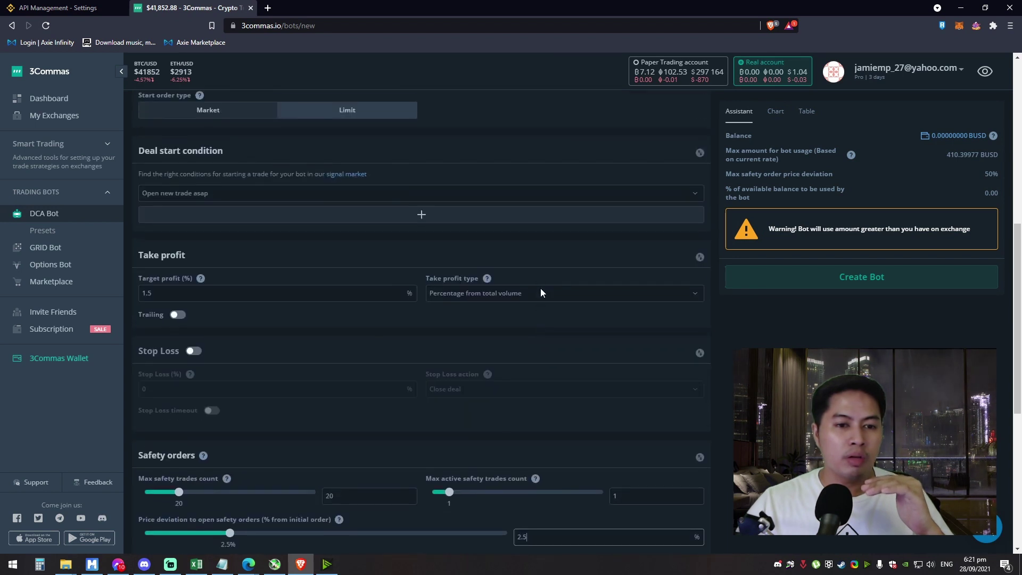
pyautogui.doubleClick(471, 233)
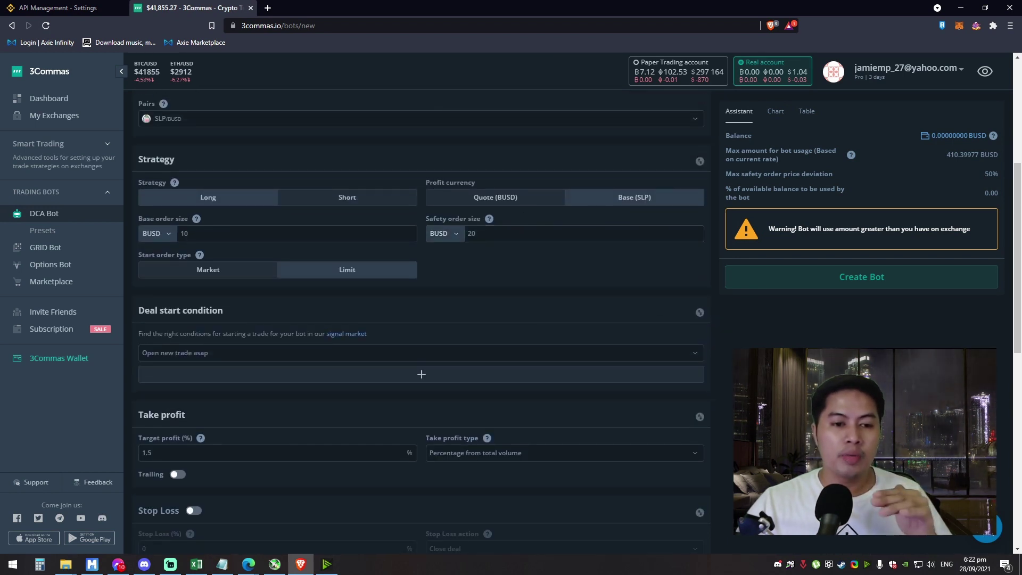
pyautogui.scroll(-7, 442, 388)
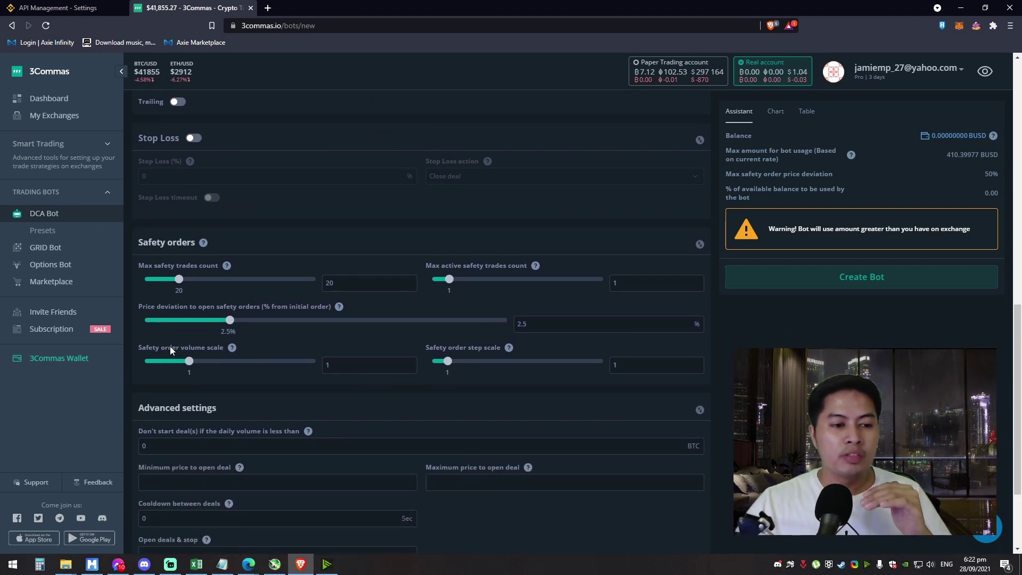
pyautogui.click(347, 369)
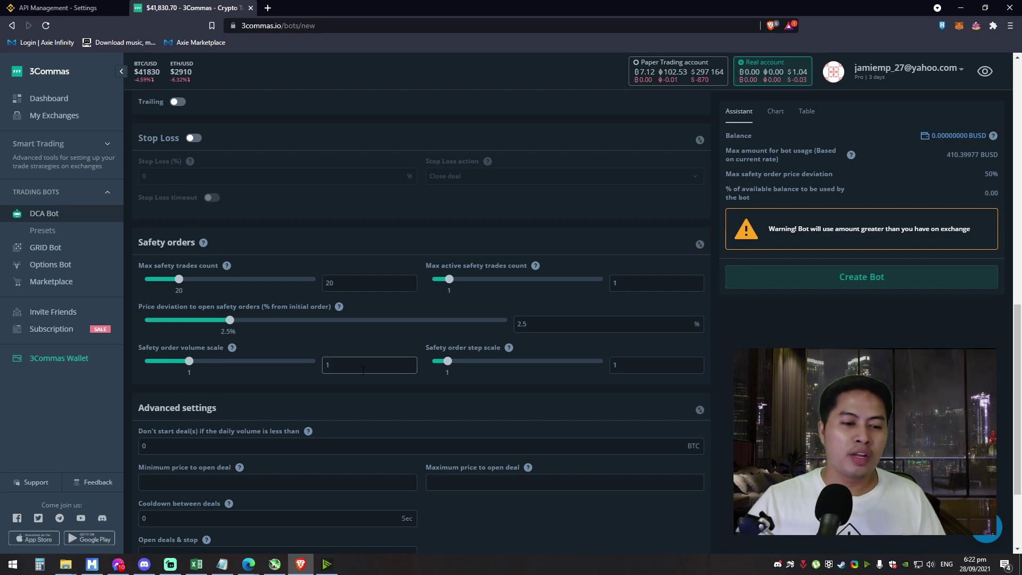
# Step: Append .05 so the safety order volume scale reads 1.05
pyautogui.write('.05')
pyautogui.moveTo(332, 366); pyautogui.dragTo(463, 373)
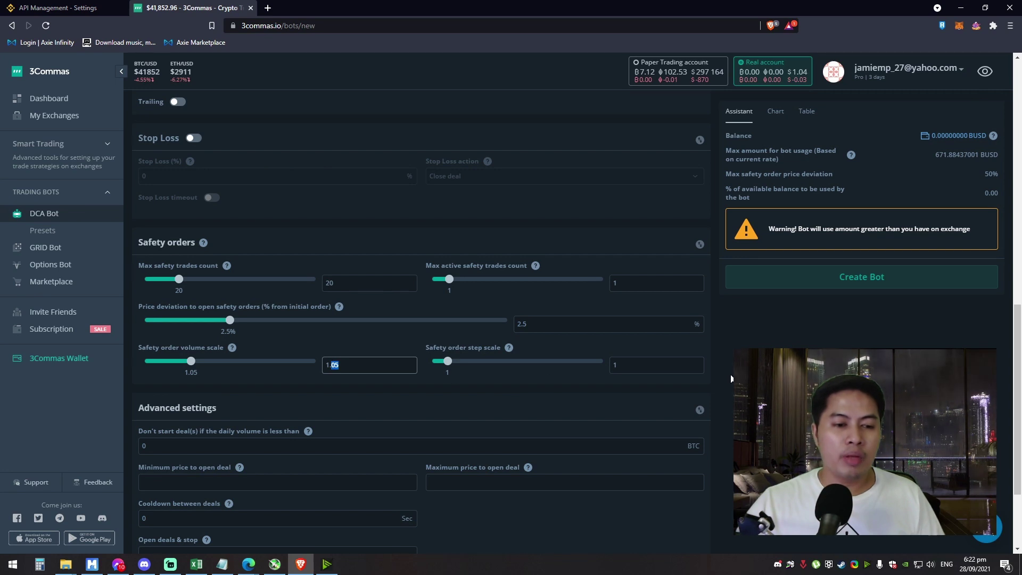
pyautogui.scroll(3, 481, 240)
pyautogui.scroll(3, 490, 248)
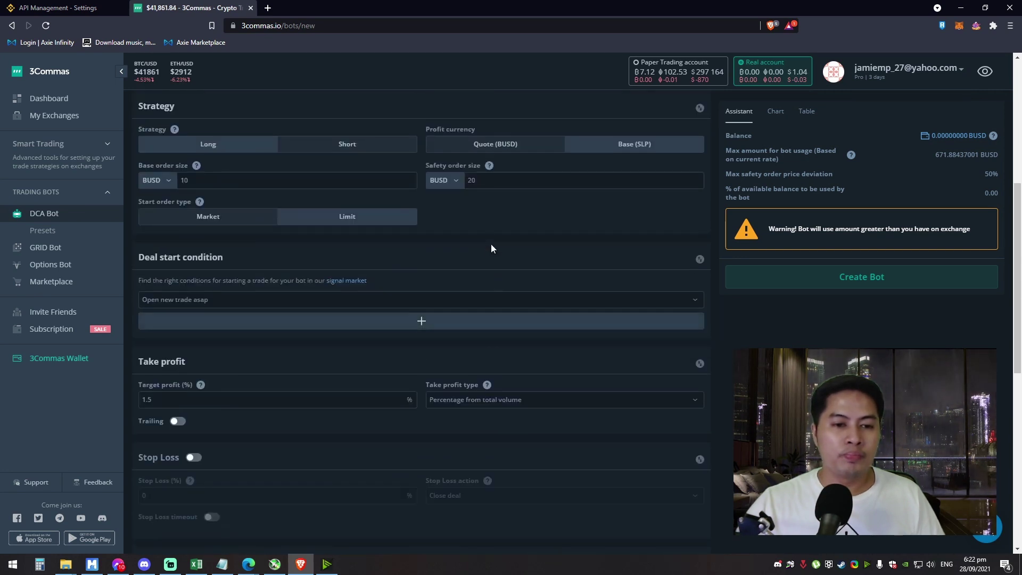
pyautogui.moveTo(485, 181); pyautogui.dragTo(468, 181)
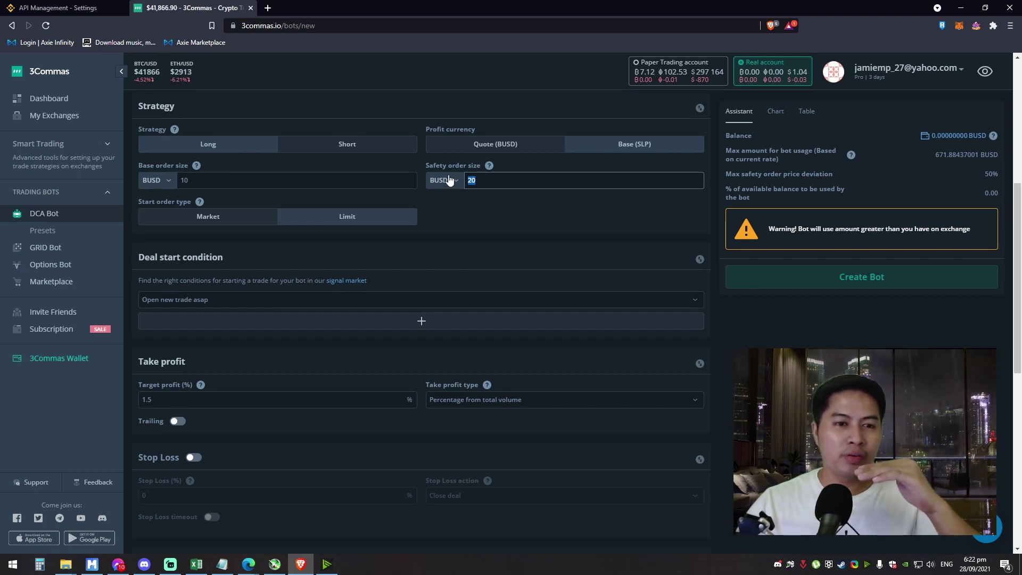
pyautogui.moveTo(430, 165); pyautogui.dragTo(449, 167)
pyautogui.click(511, 180)
pyautogui.scroll(-4, 279, 452)
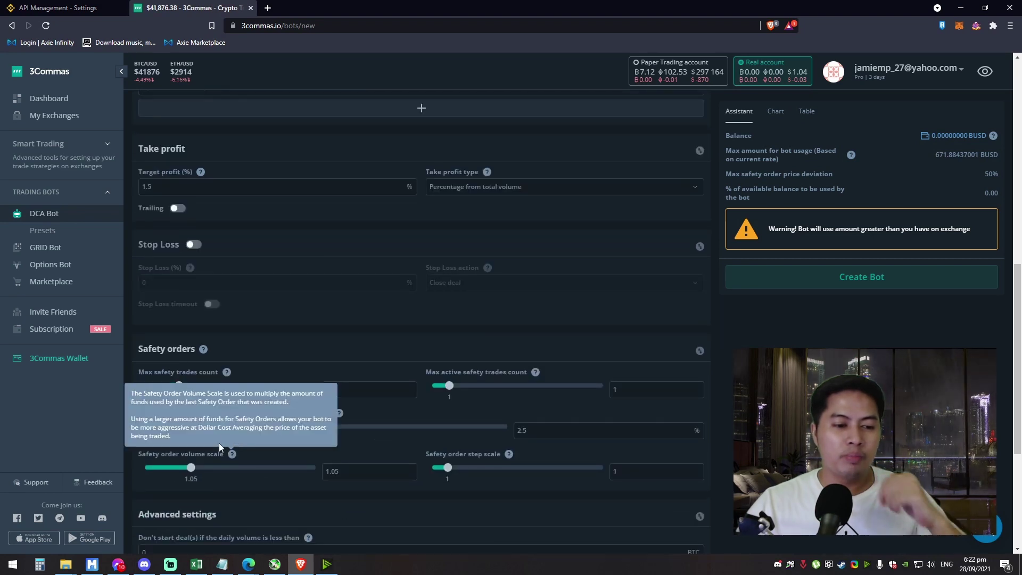
pyautogui.scroll(-1, 289, 424)
# Step: Check the 1.05 volume scale and updated max bot usage, then select the max safety trades count of 20
pyautogui.moveTo(342, 418); pyautogui.dragTo(322, 417)
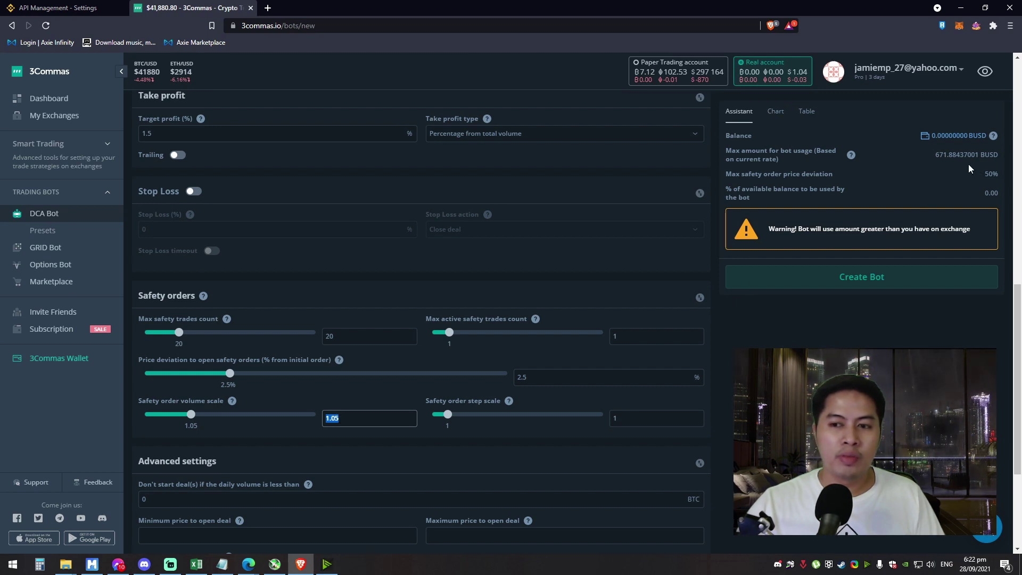
pyautogui.moveTo(936, 155)
pyautogui.mouseDown()
pyautogui.moveTo(999, 155)
pyautogui.moveTo(934, 153)
pyautogui.mouseUp()
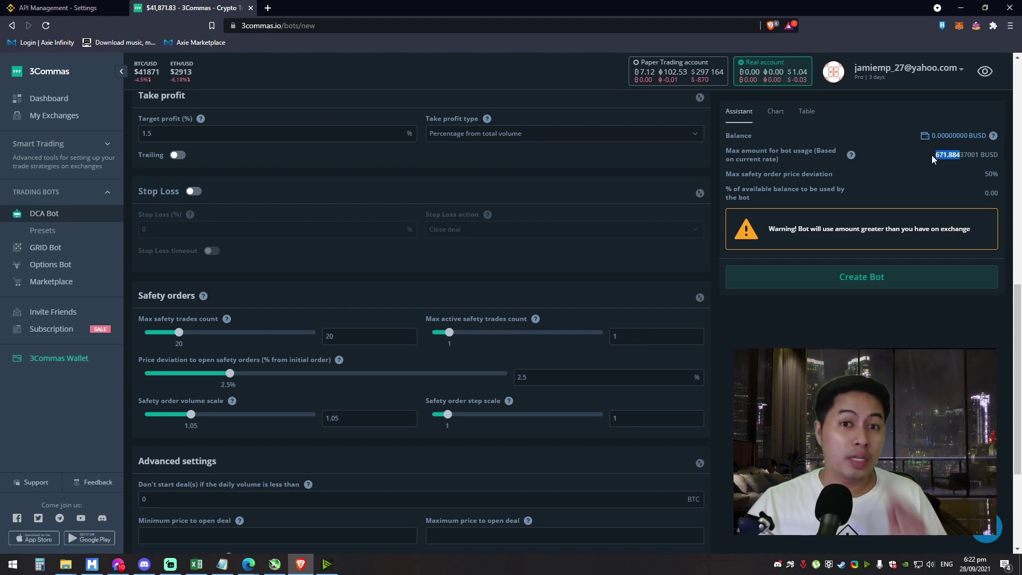
pyautogui.click(957, 157)
pyautogui.moveTo(956, 155); pyautogui.dragTo(940, 155)
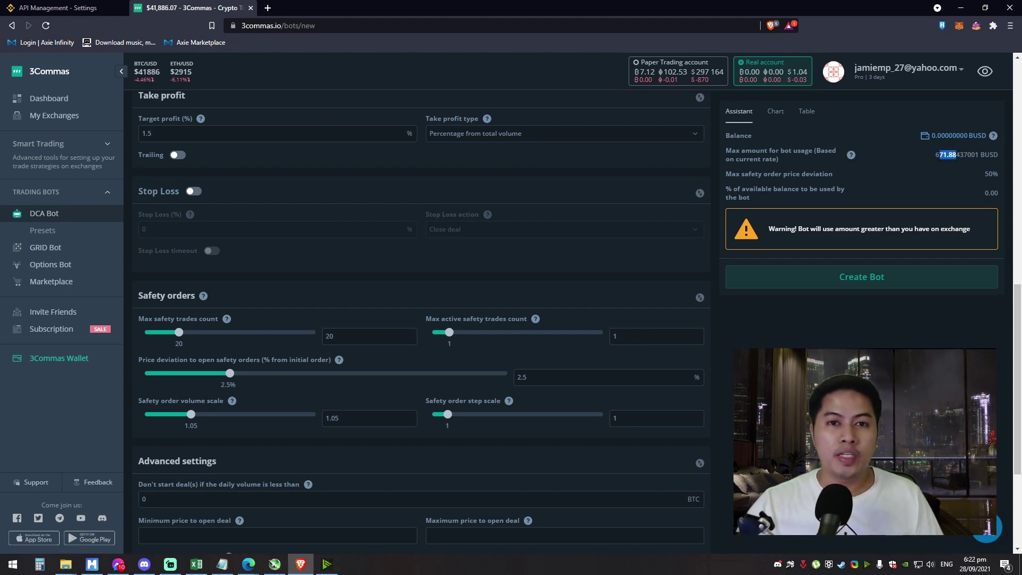
pyautogui.doubleClick(953, 155)
pyautogui.click(953, 155)
pyautogui.click(363, 418)
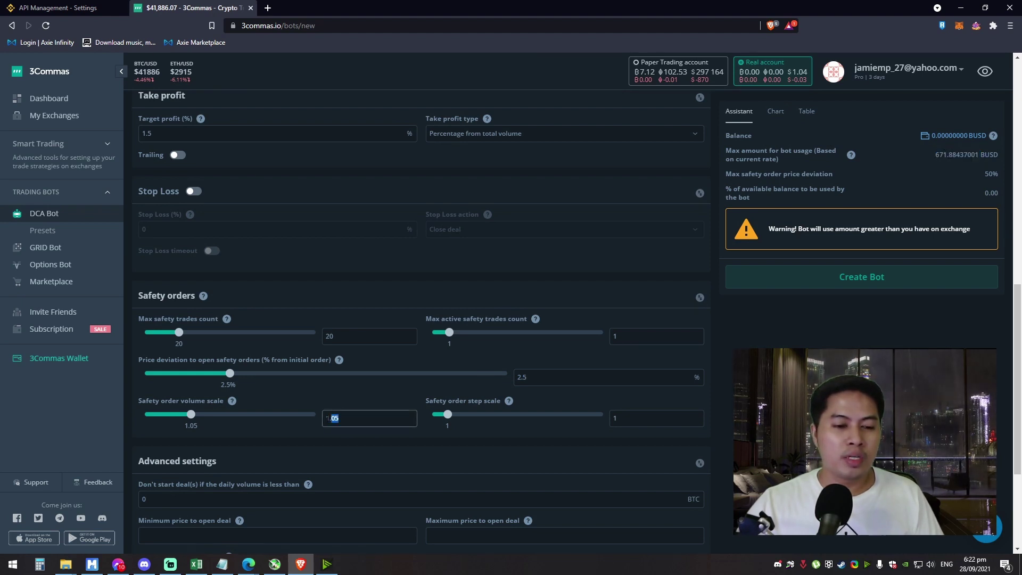
pyautogui.doubleClick(358, 419)
pyautogui.click(355, 421)
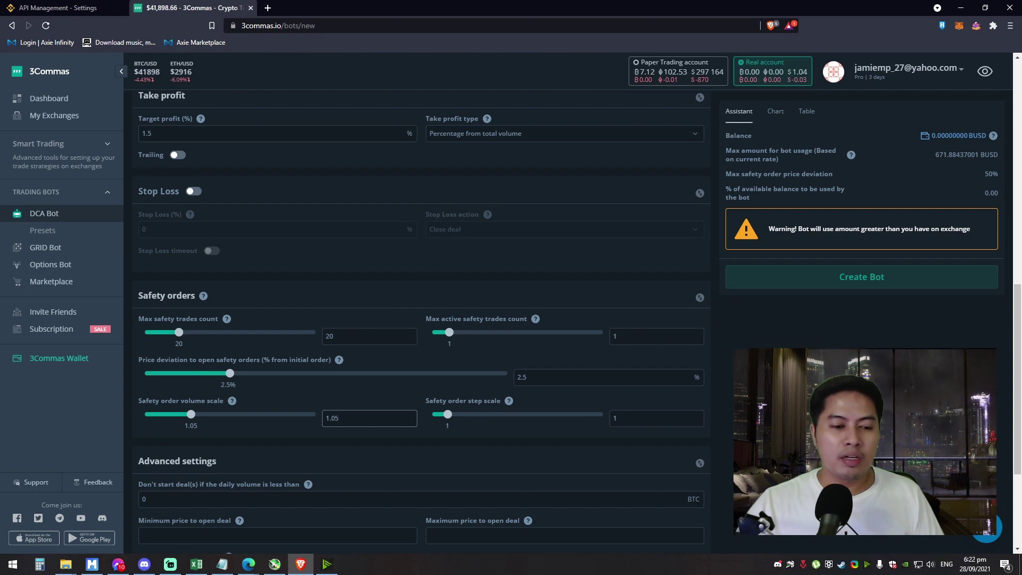
pyautogui.click(351, 418)
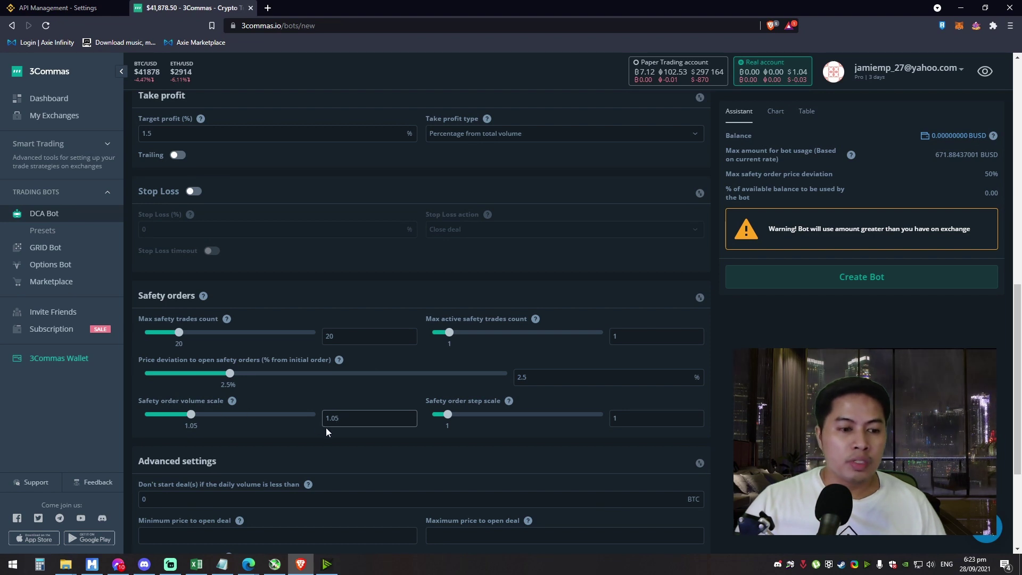
pyautogui.moveTo(343, 335); pyautogui.dragTo(316, 333)
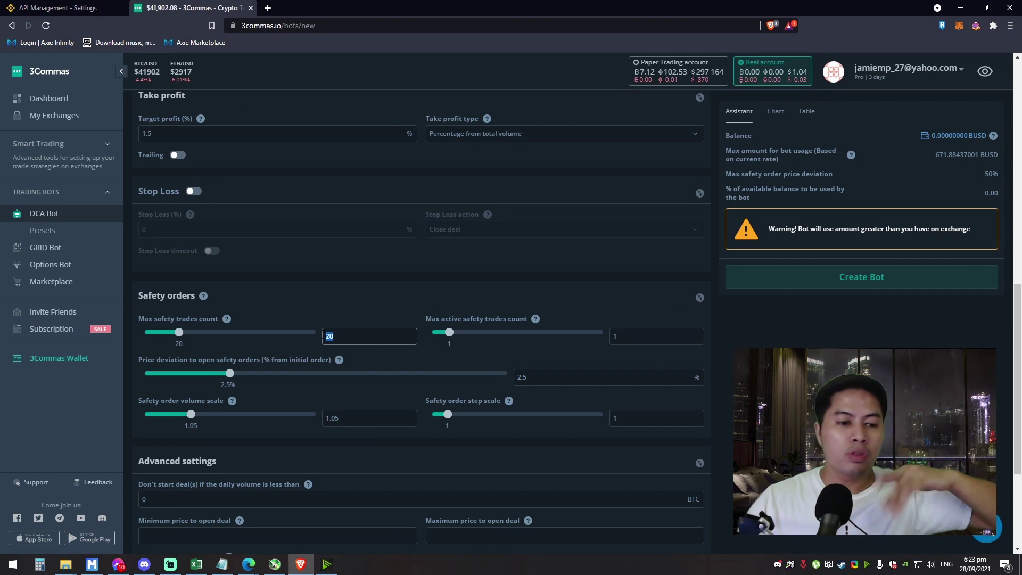
# Step: Change max safety trades from 20 to 10, bringing max bot usage to 261.90514 BUSD
pyautogui.click(351, 341)
pyautogui.doubleClick(350, 341)
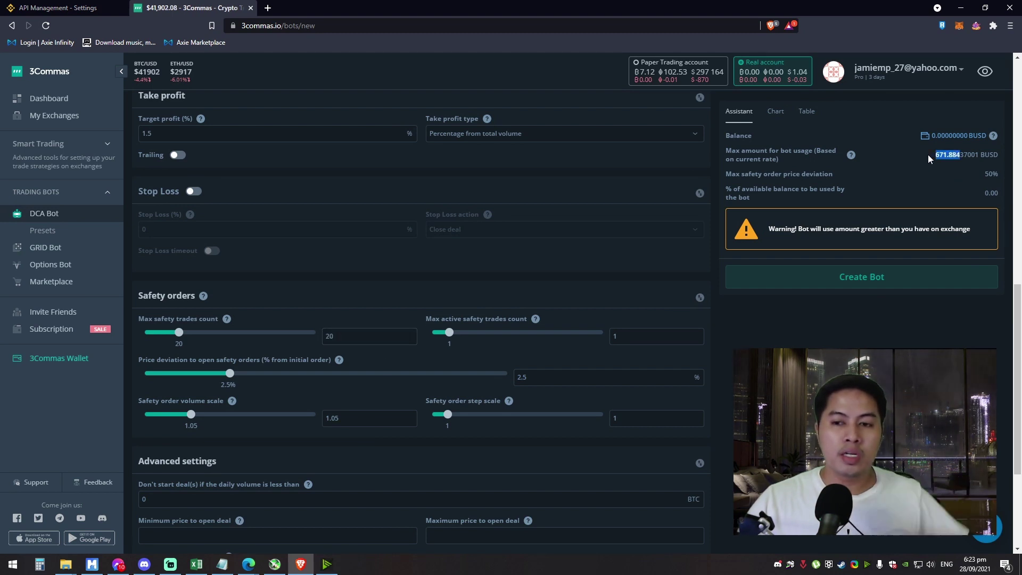
pyautogui.write('10')
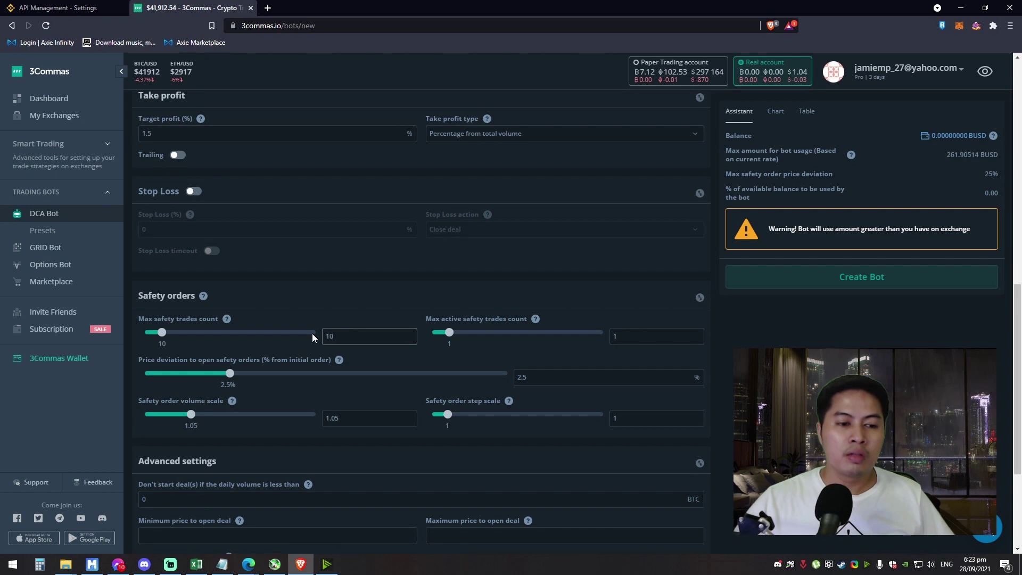
pyautogui.click(950, 157)
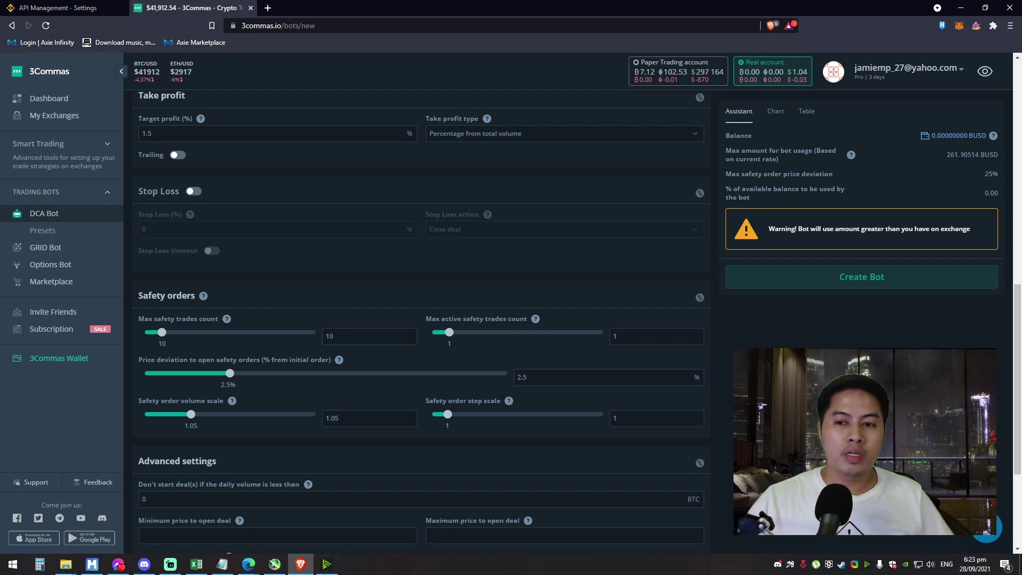
pyautogui.moveTo(971, 155); pyautogui.dragTo(950, 155)
pyautogui.click(965, 154)
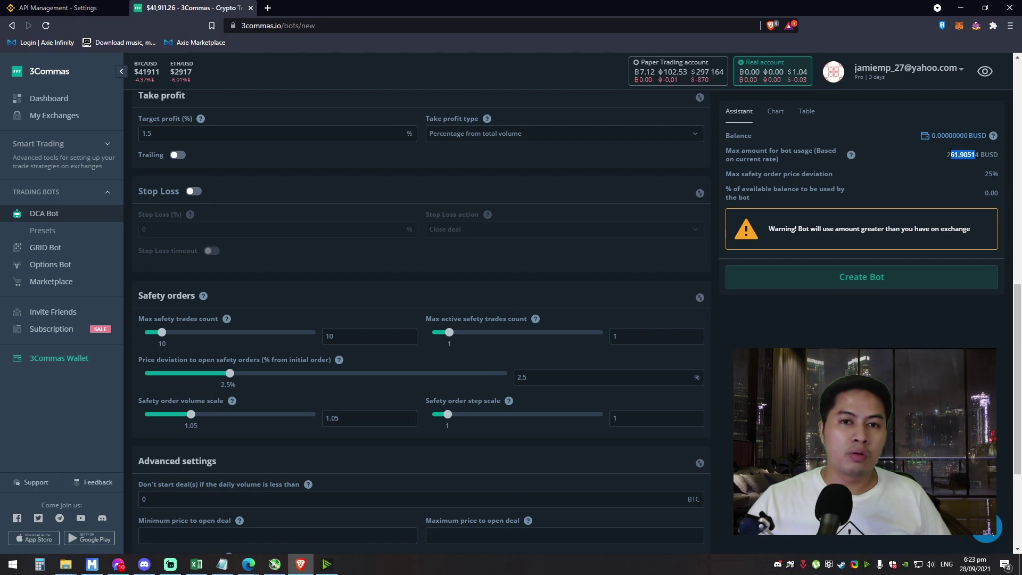
pyautogui.moveTo(976, 155); pyautogui.dragTo(948, 154)
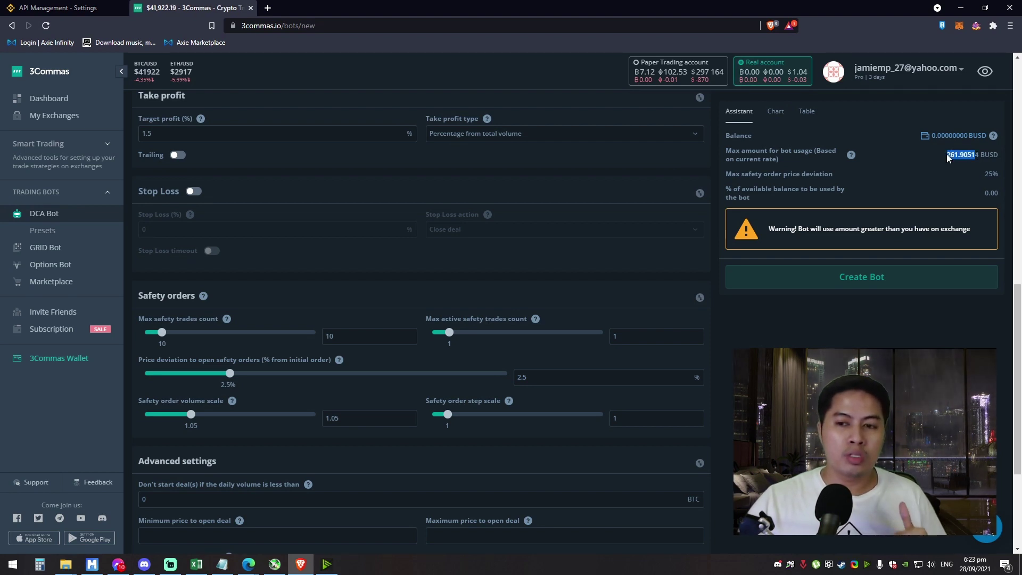
pyautogui.click(420, 308)
# Step: Reselect the max safety trades count of 10, ready to replace it
pyautogui.doubleClick(344, 334)
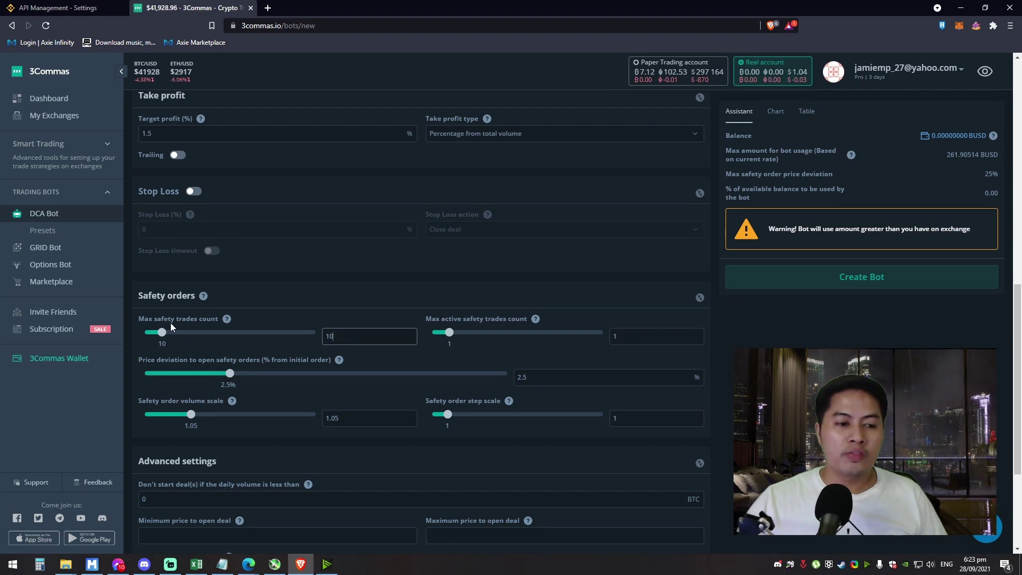
pyautogui.click(347, 336)
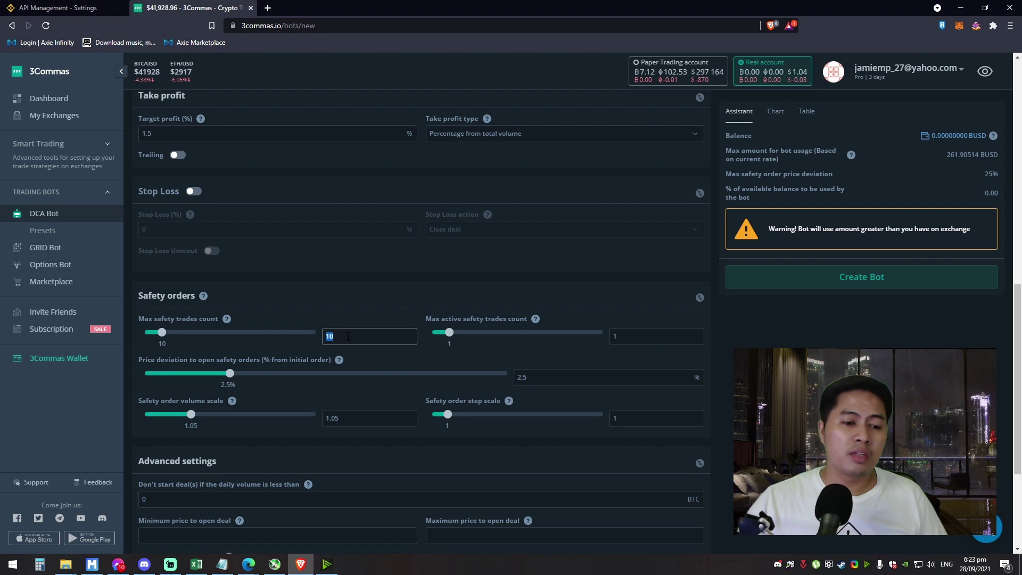
pyautogui.doubleClick(348, 337)
pyautogui.click(348, 337)
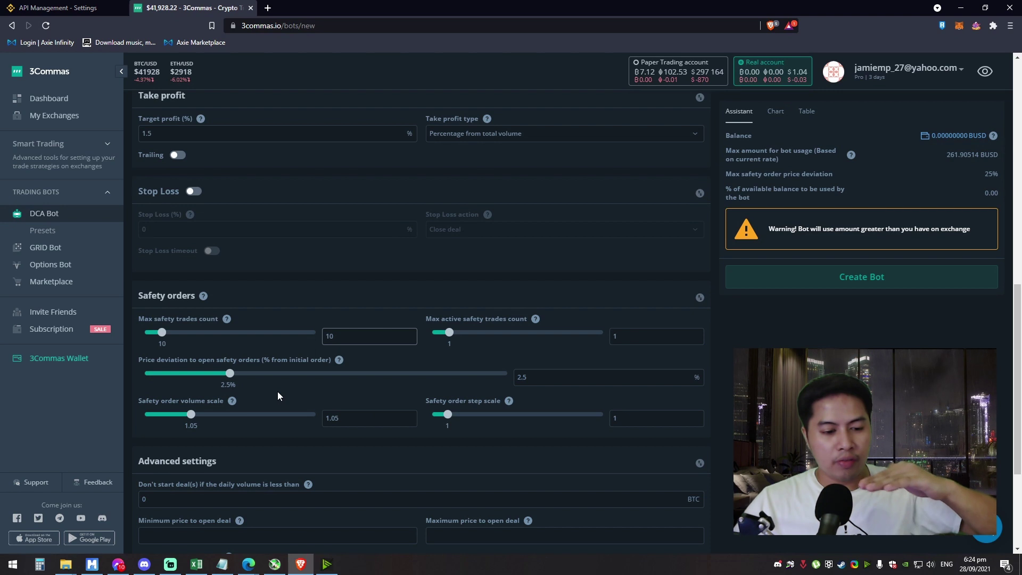
pyautogui.scroll(1, 166, 194)
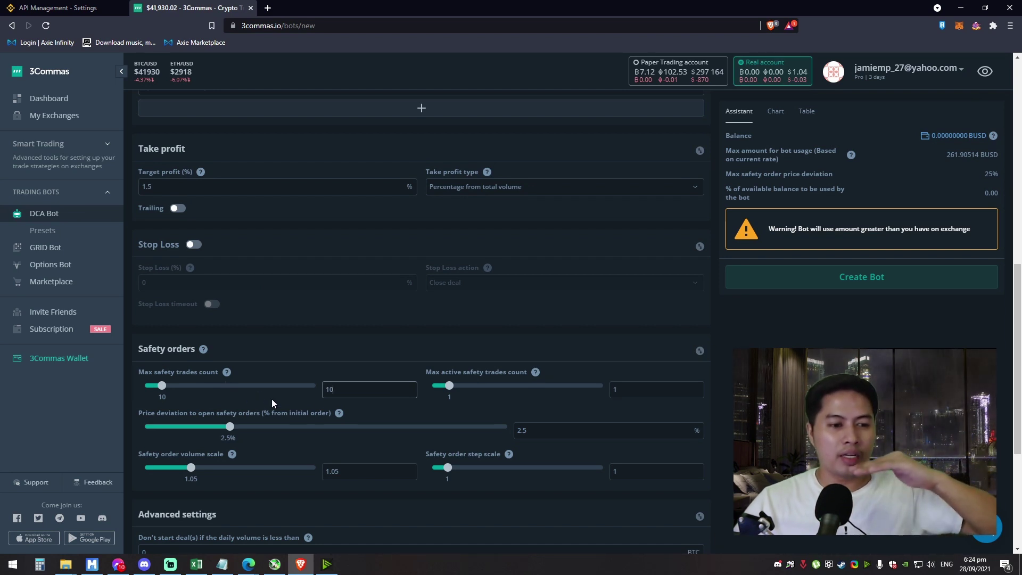
pyautogui.doubleClick(329, 389)
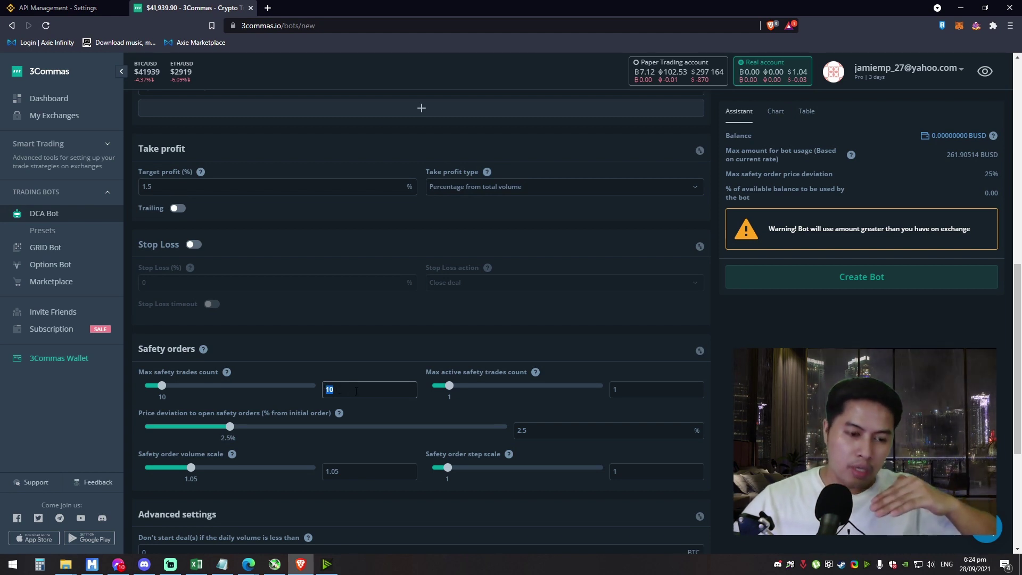
# Step: Set max safety trades to 20, raising max bot usage to 671.88437001 BUSD
pyautogui.write('20')
pyautogui.doubleClick(952, 155)
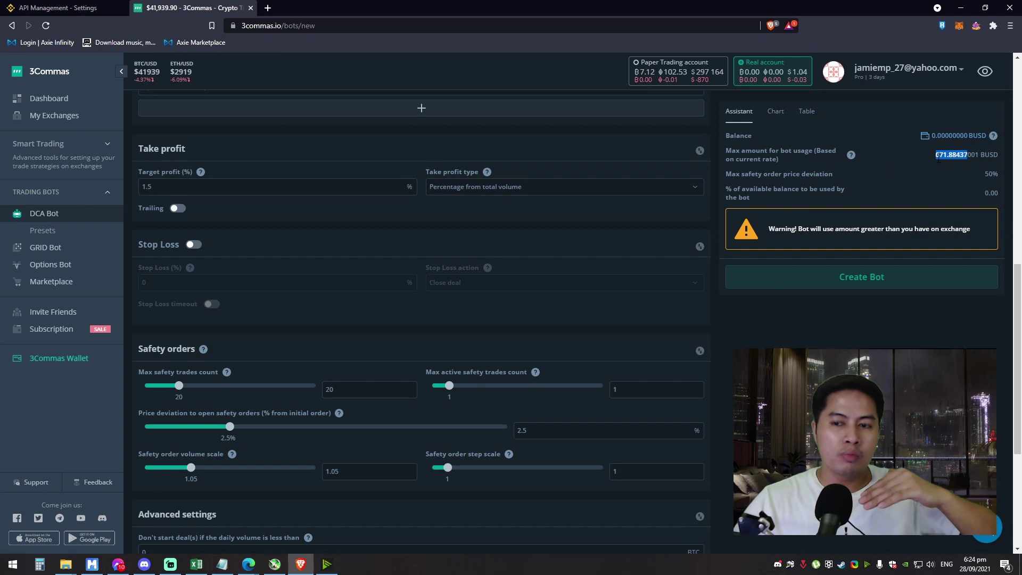
pyautogui.click(938, 159)
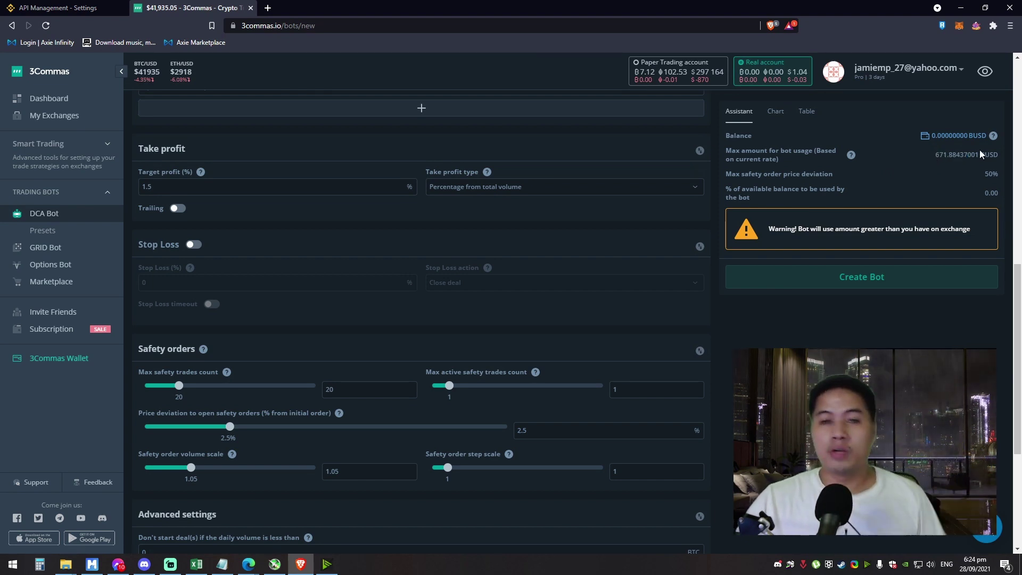
pyautogui.scroll(-3, 975, 105)
pyautogui.scroll(-2, 741, 367)
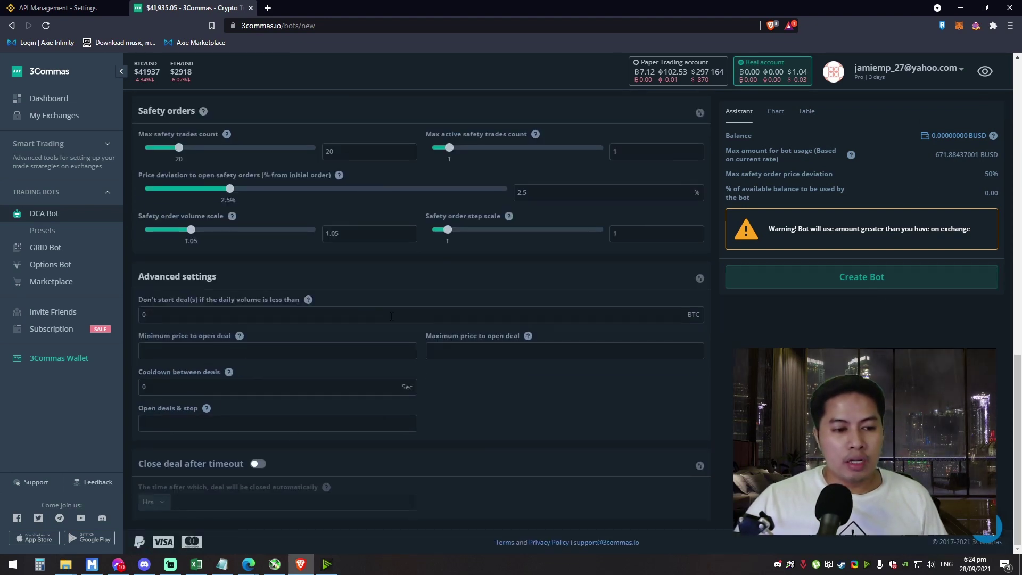
pyautogui.moveTo(212, 336)
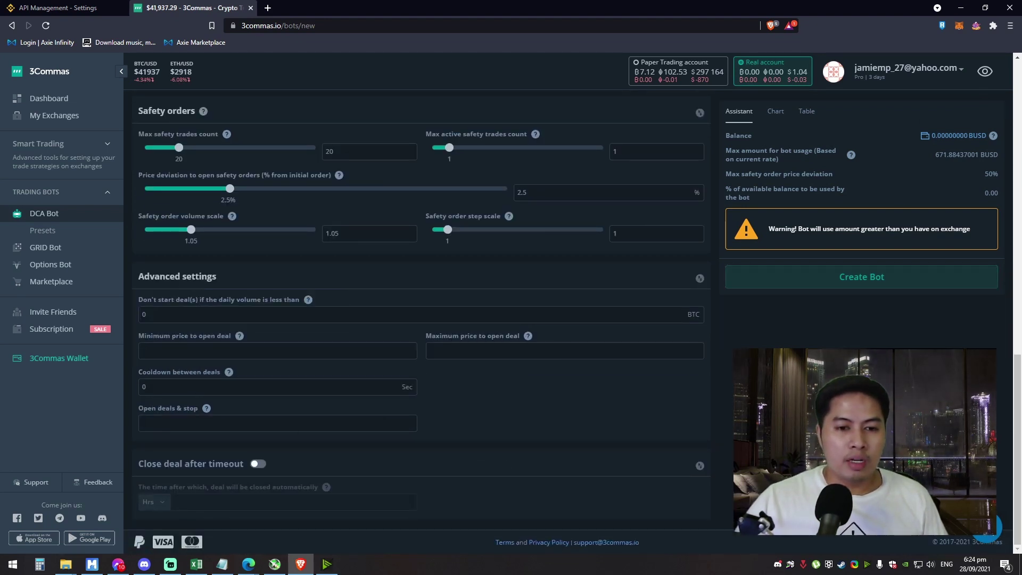
pyautogui.scroll(6, 219, 303)
pyautogui.scroll(3, 693, 324)
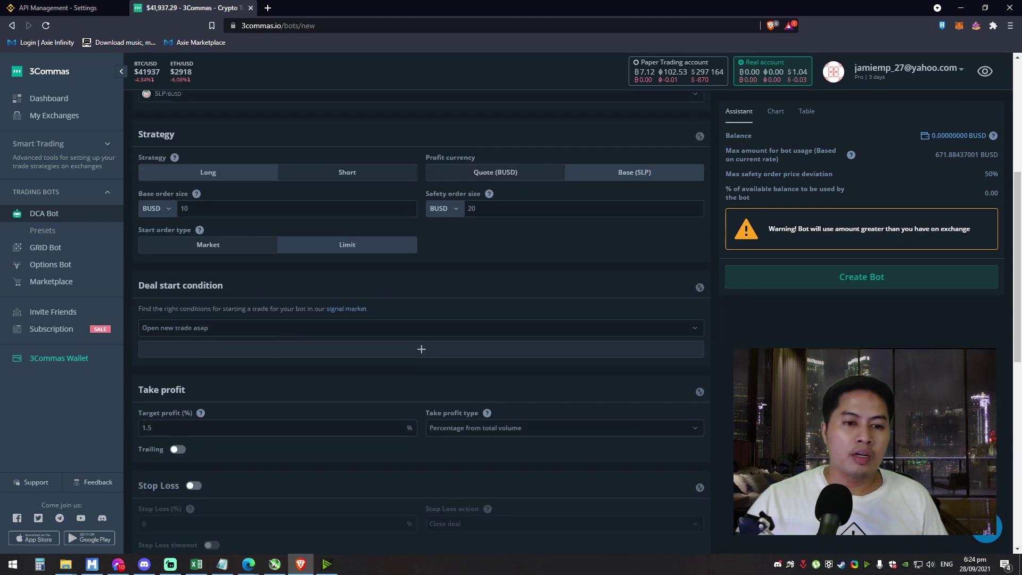
pyautogui.scroll(2, 268, 271)
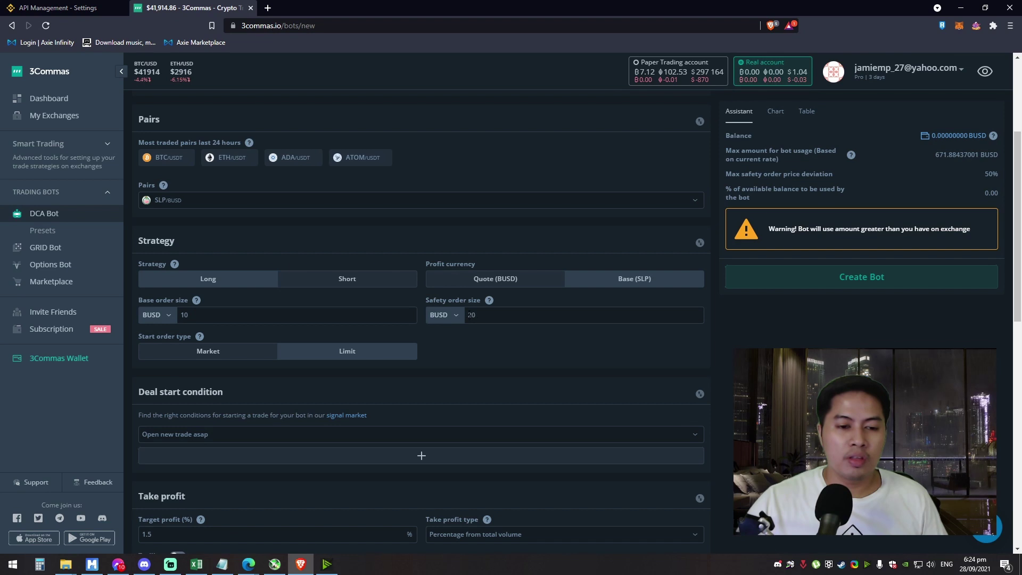
pyautogui.scroll(2, 456, 320)
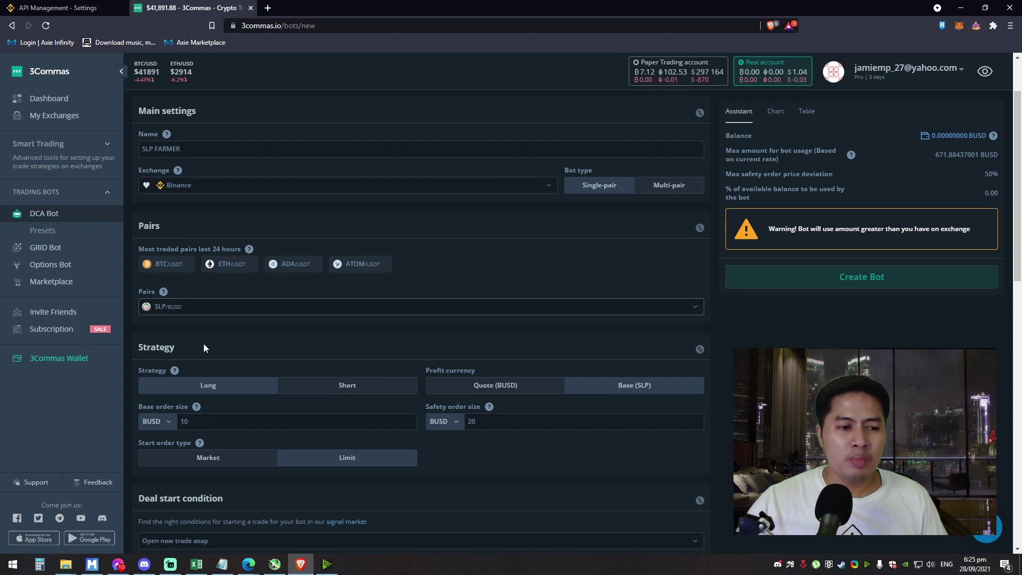
# Step: Keep SLP/BUSD as the pair, then turn the saved SLP FARMER bot on and acknowledge it
pyautogui.click(203, 308)
pyautogui.write('SL')
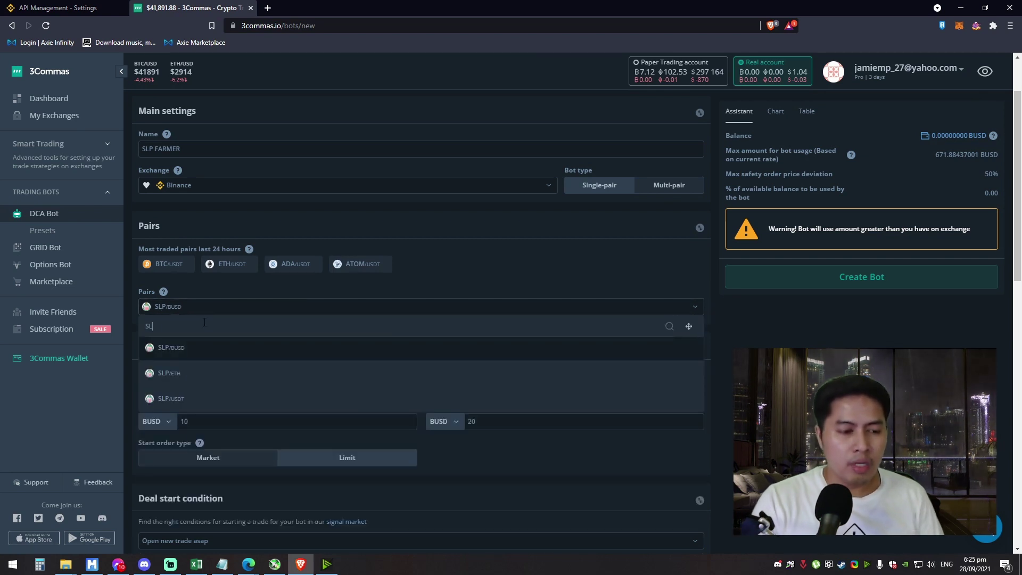
pyautogui.write('PUSD')
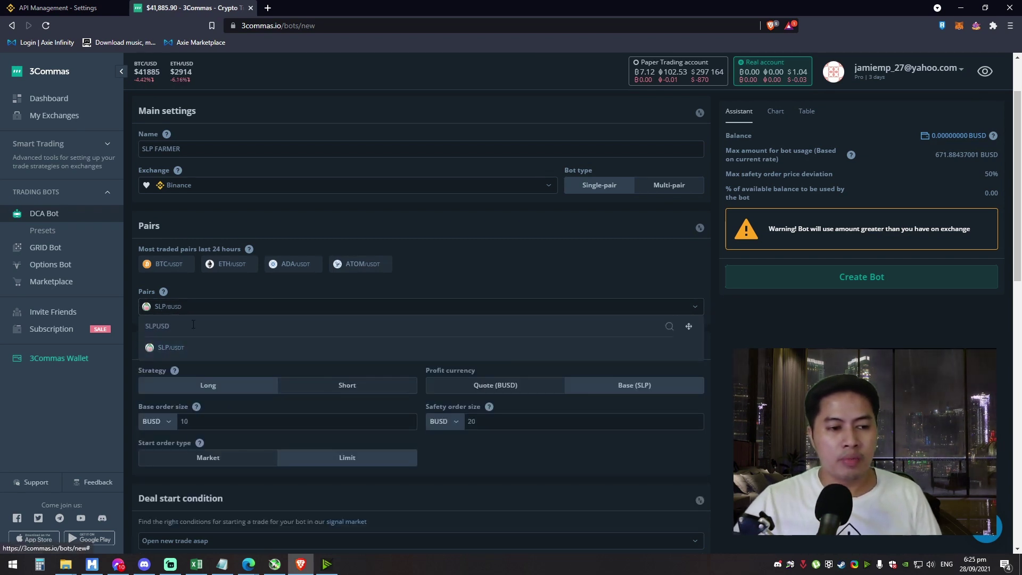
pyautogui.click(194, 308)
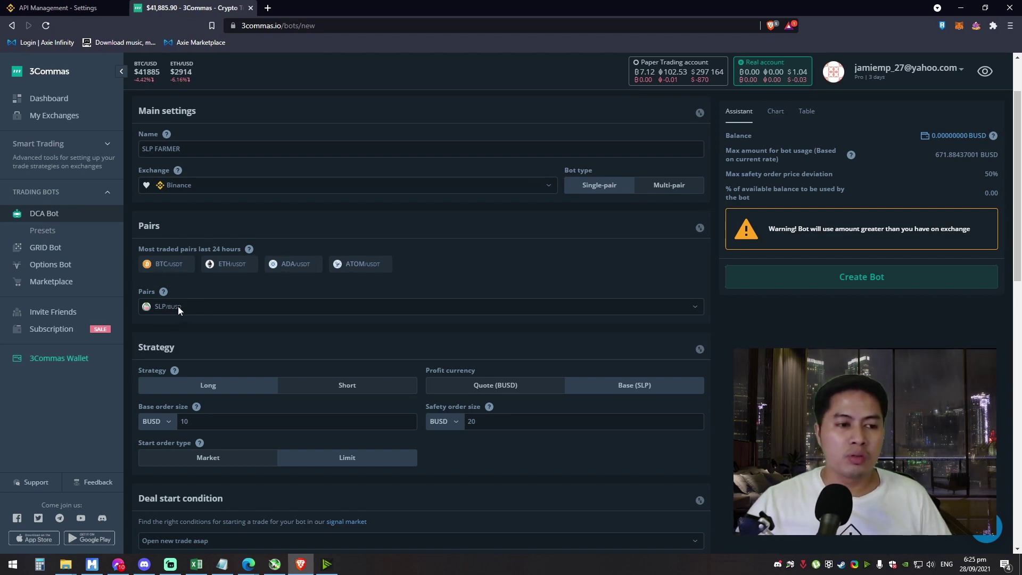
pyautogui.scroll(2, 179, 307)
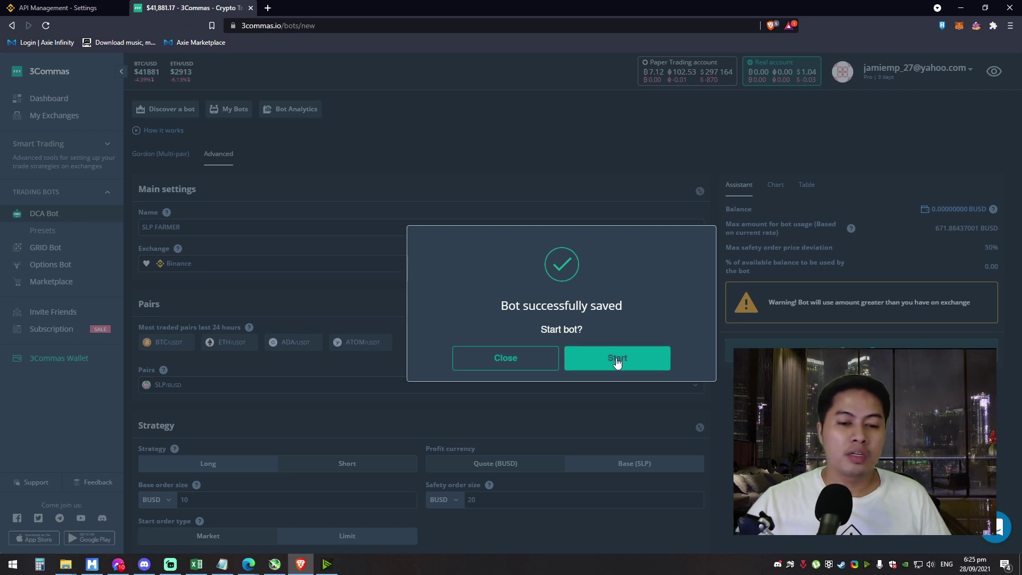
pyautogui.click(616, 362)
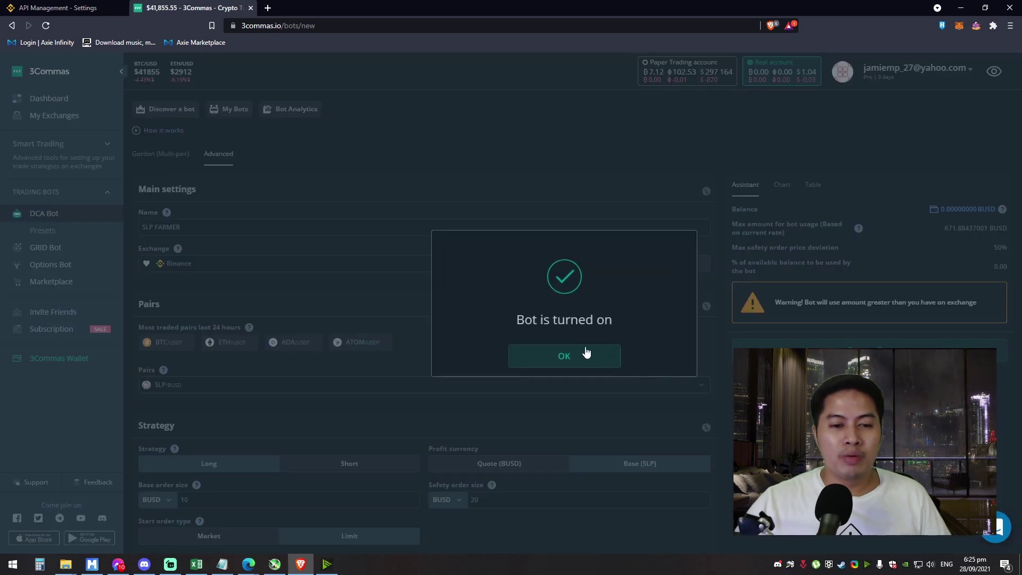
pyautogui.click(585, 354)
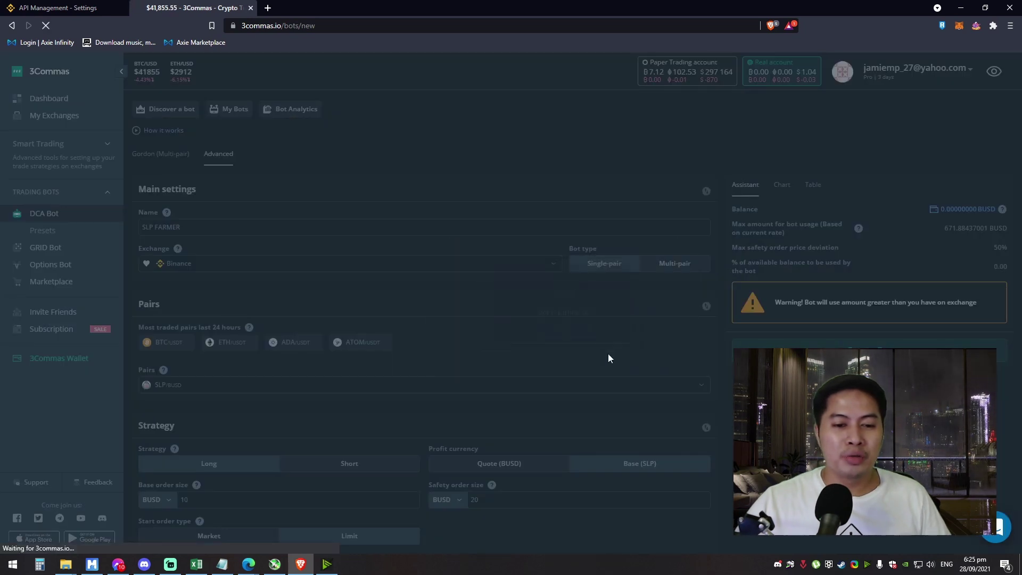
# Step: Switch to the Binance tab and open the Fiat and Spot wallet balances
pyautogui.click(94, 8)
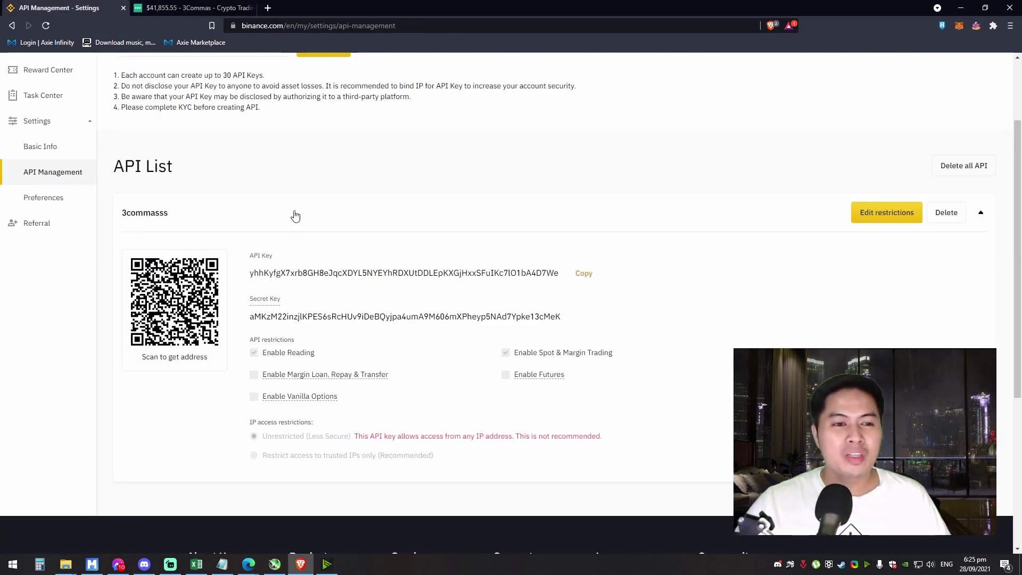
pyautogui.scroll(2, 419, 198)
pyautogui.moveTo(797, 75)
pyautogui.scroll(-3, 641, 253)
pyautogui.scroll(3, 642, 253)
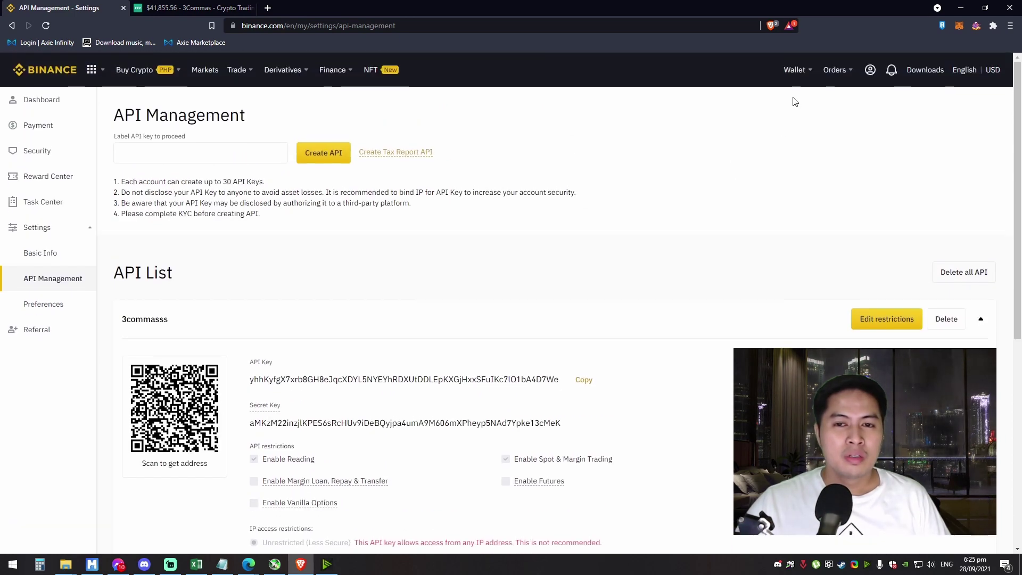
pyautogui.click(819, 133)
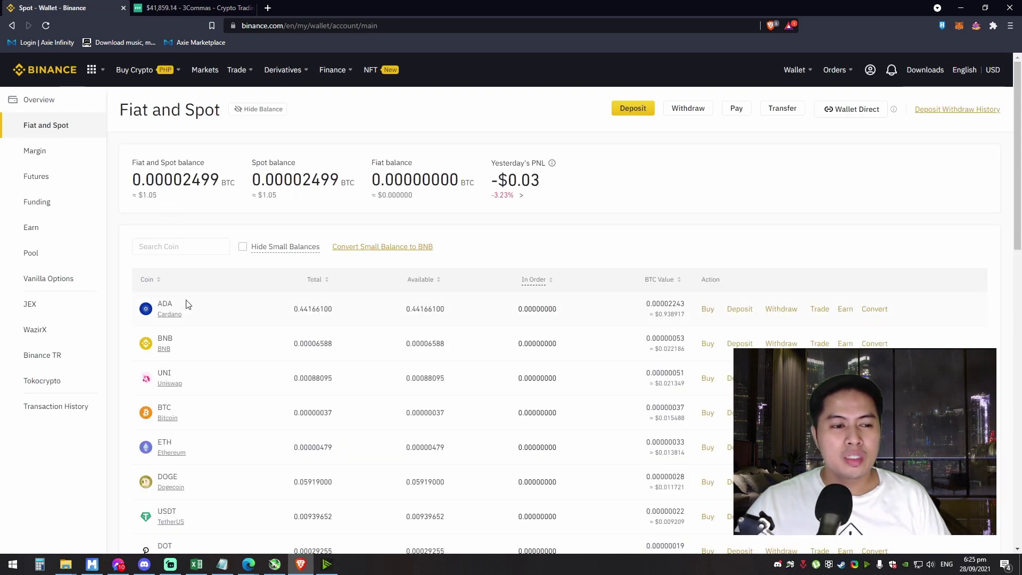
# Step: Search the wallet for BUSD, then USDT, note the 0.00939652 USDT balance, and open Convert
pyautogui.click(175, 246)
pyautogui.write('BUSD')
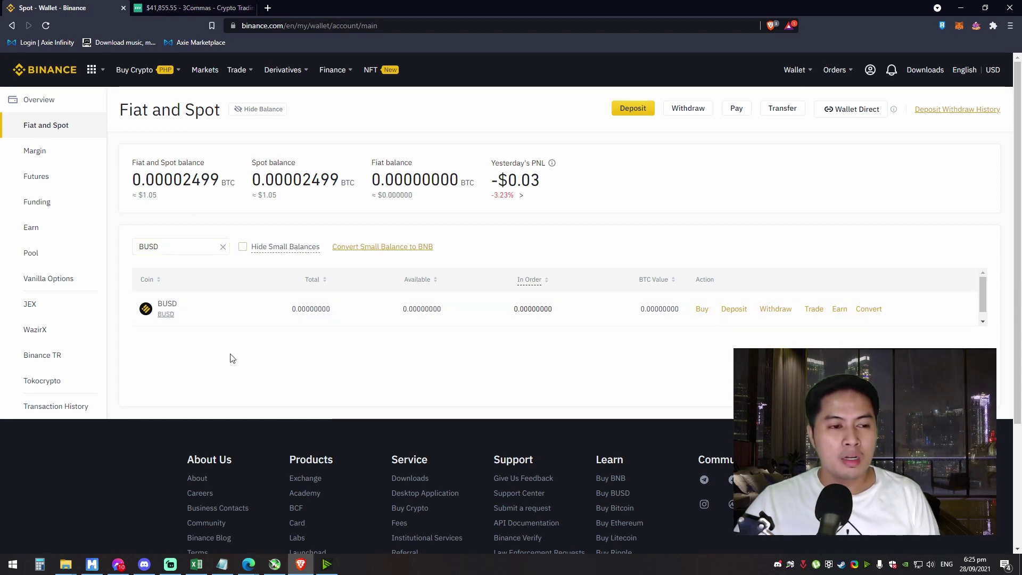
pyautogui.moveTo(171, 248); pyautogui.dragTo(119, 247)
pyautogui.write('usdt')
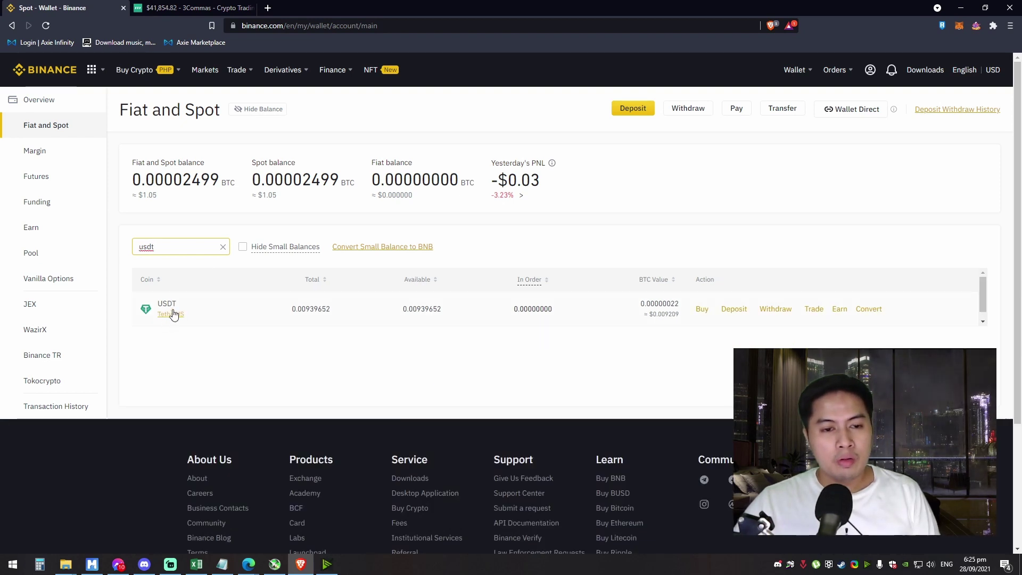
pyautogui.moveTo(440, 308); pyautogui.dragTo(406, 322)
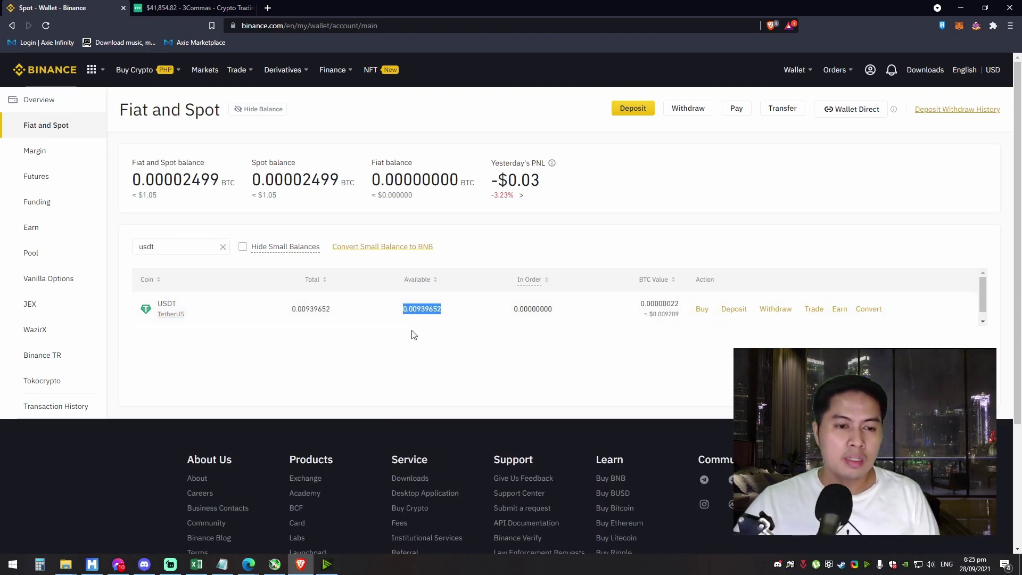
pyautogui.moveTo(684, 315); pyautogui.dragTo(663, 313)
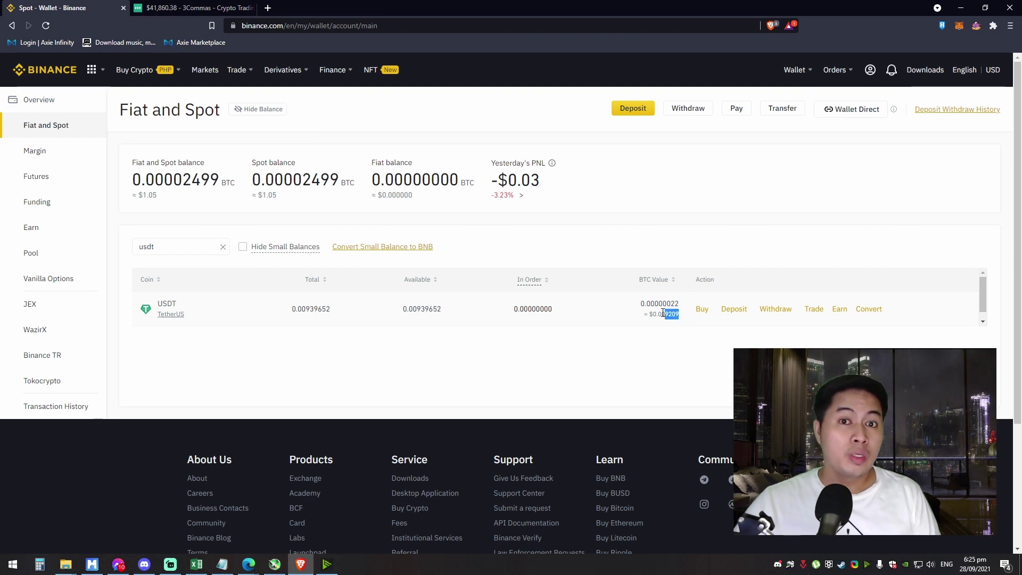
pyautogui.click(870, 310)
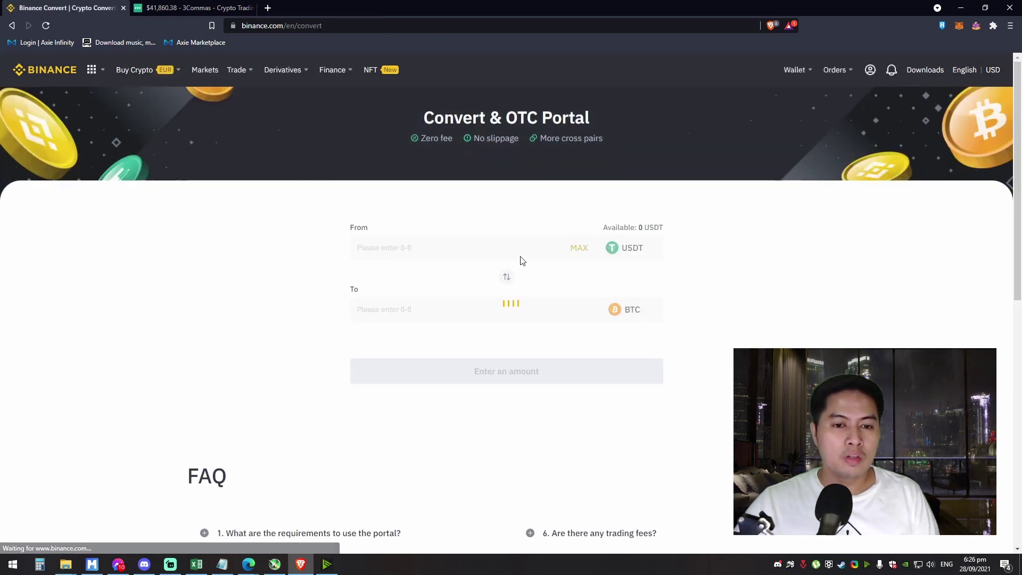
# Step: Enter 600 USDT, choose BUSD as the target, then use MAX for the whole 0.00939652 USDT
pyautogui.click(470, 250)
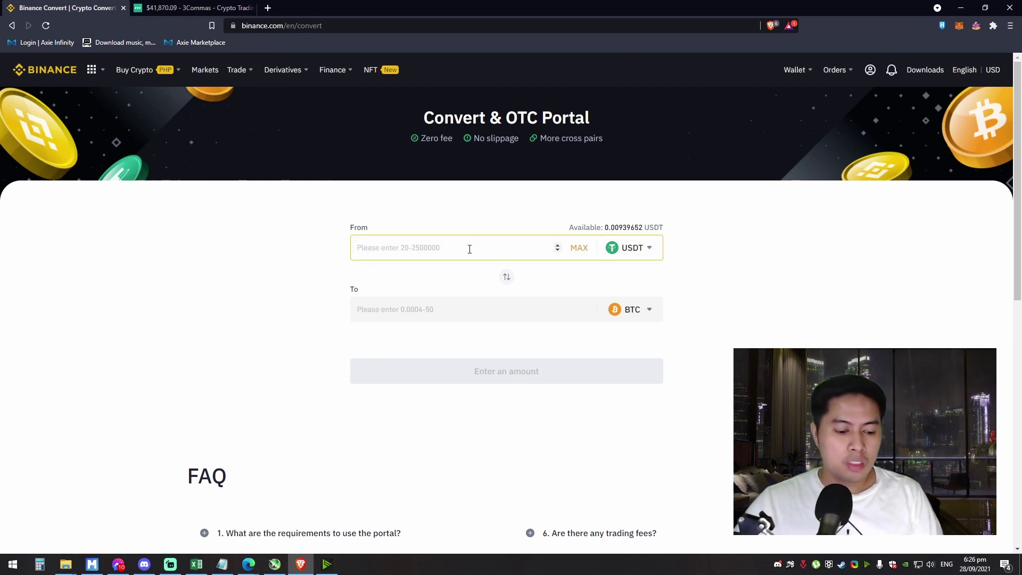
pyautogui.write('600')
pyautogui.click(647, 250)
pyautogui.click(753, 262)
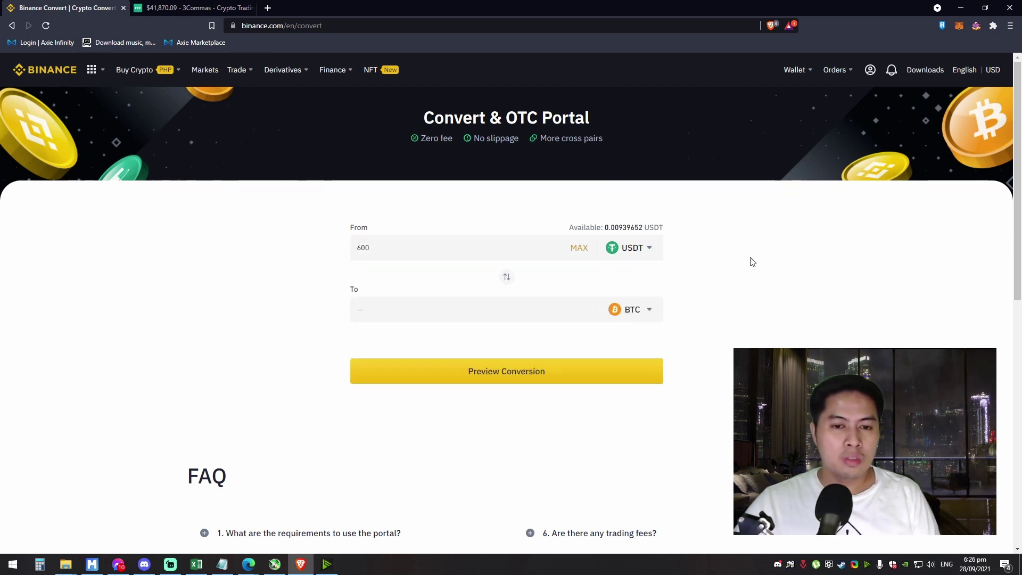
pyautogui.click(650, 315)
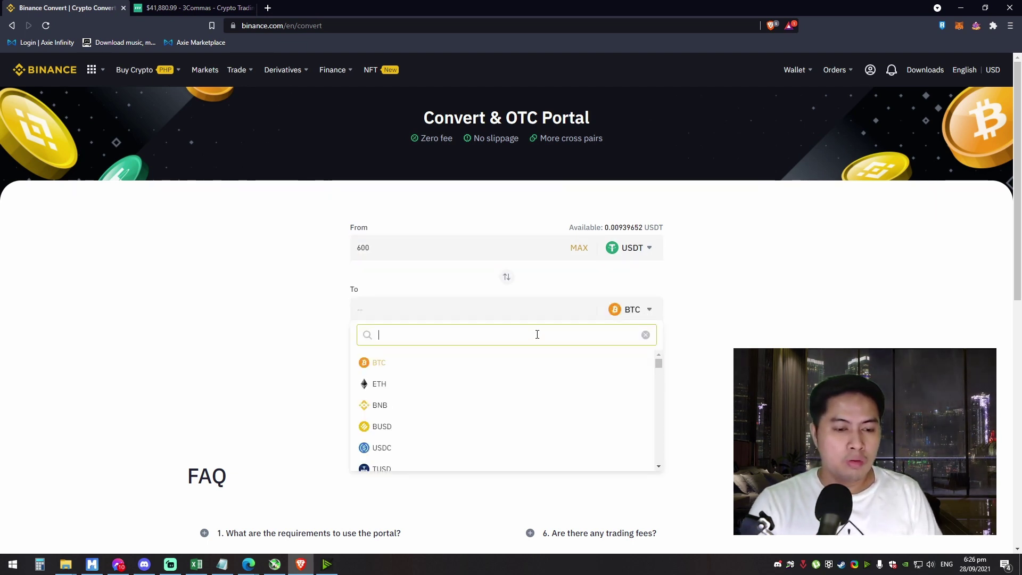
pyautogui.write('busd')
pyautogui.click(445, 365)
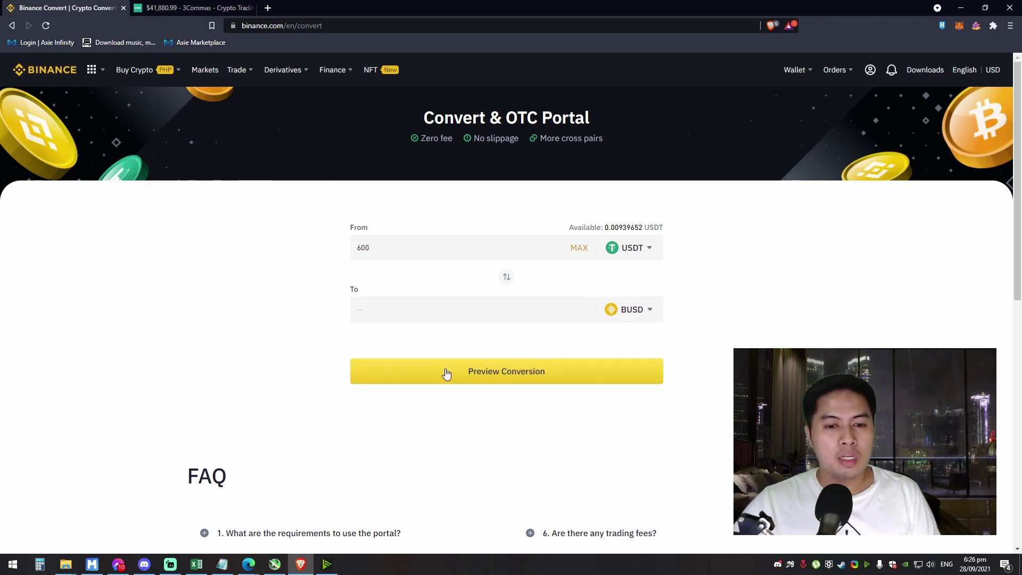
pyautogui.click(579, 249)
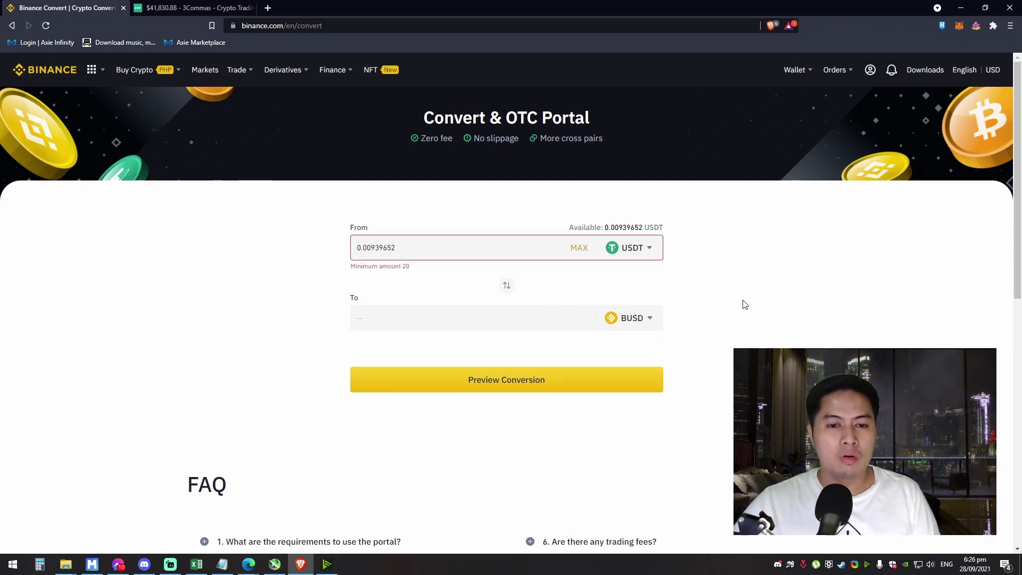
pyautogui.moveTo(236, 69)
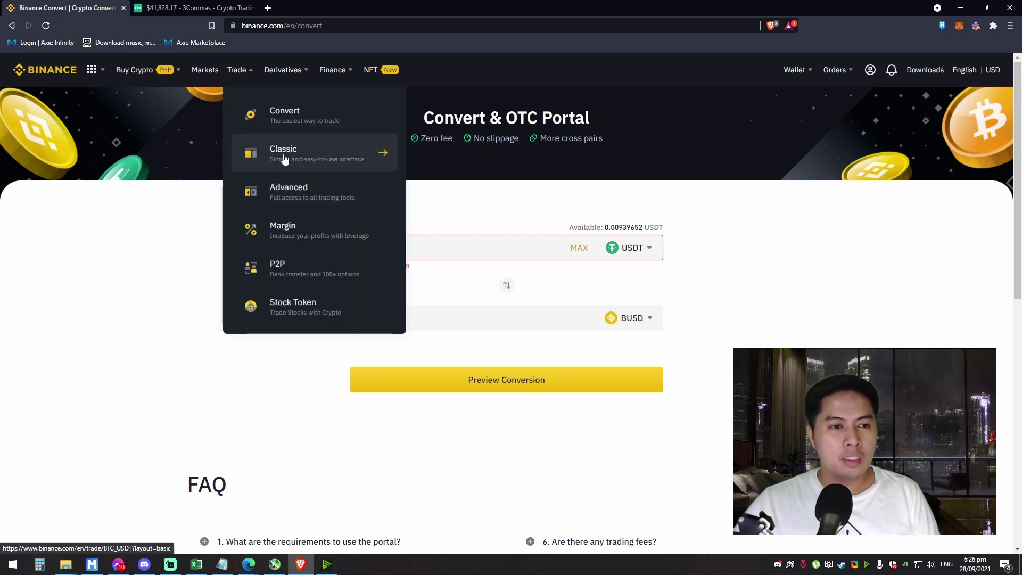
# Step: Prepare a 500 BUSD market buy on BUSD/USDT, check the spot wallet, and return to 3Commas
pyautogui.click(285, 196)
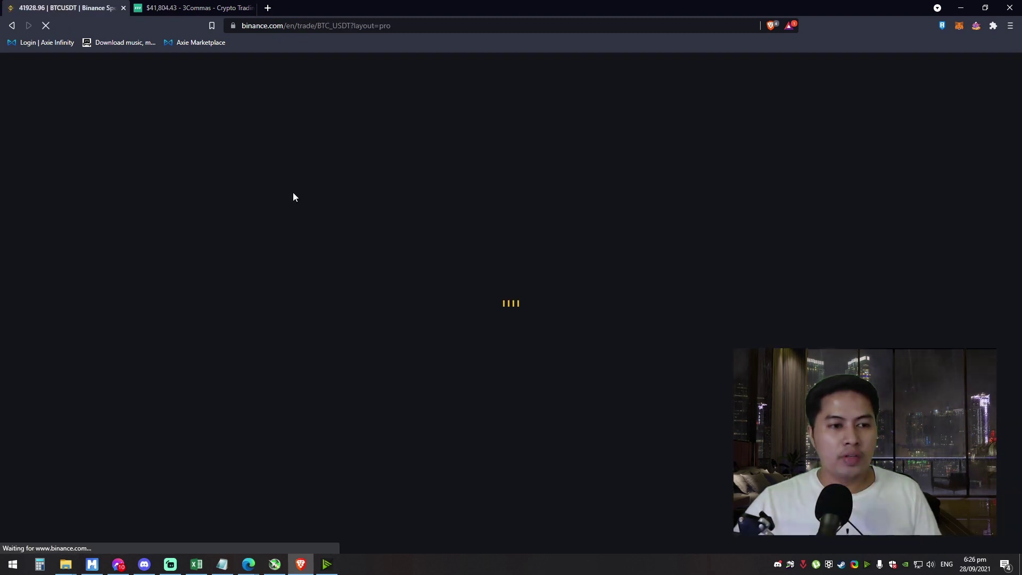
pyautogui.moveTo(52, 108)
pyautogui.write('busd')
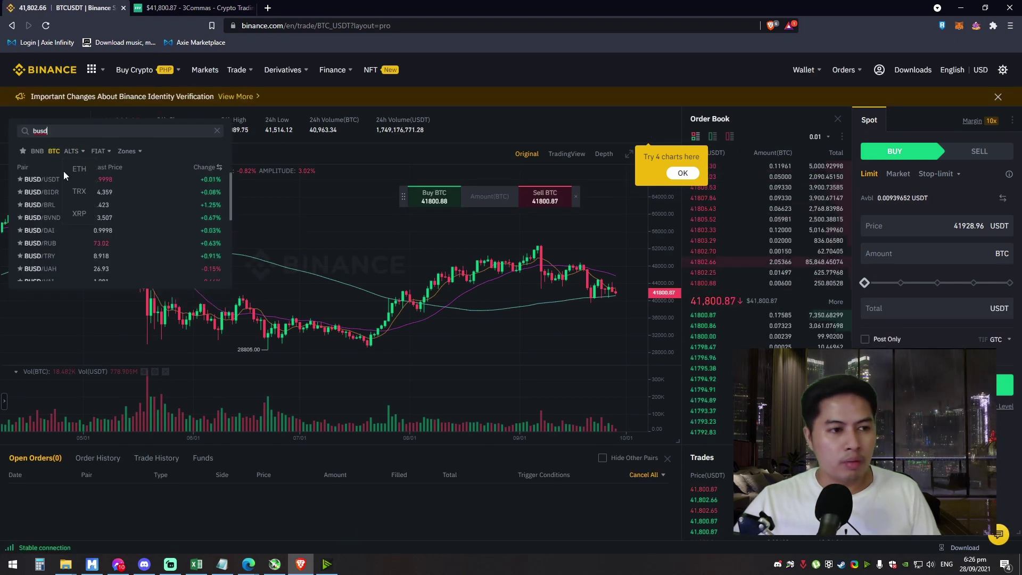
pyautogui.click(50, 184)
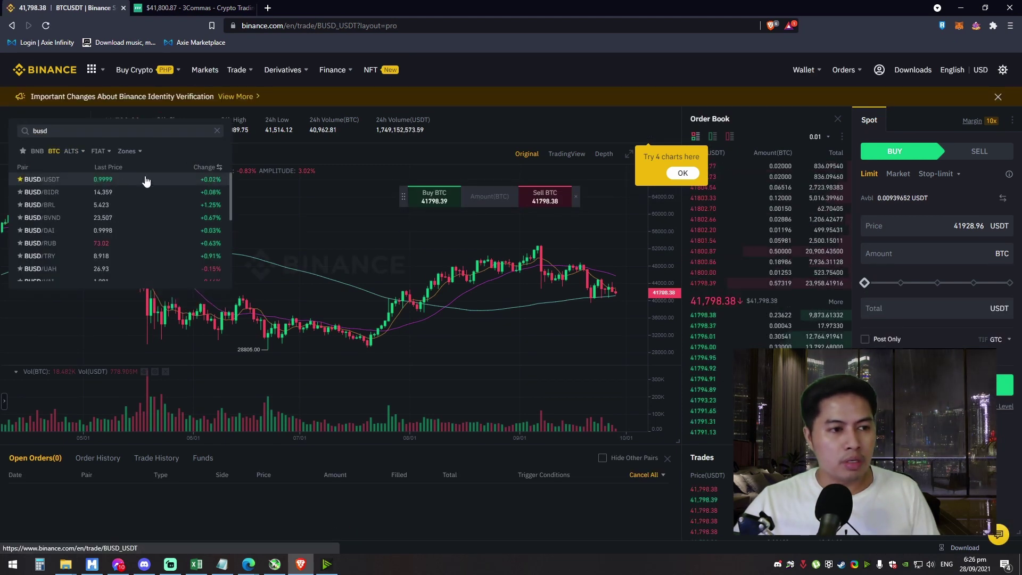
pyautogui.click(899, 176)
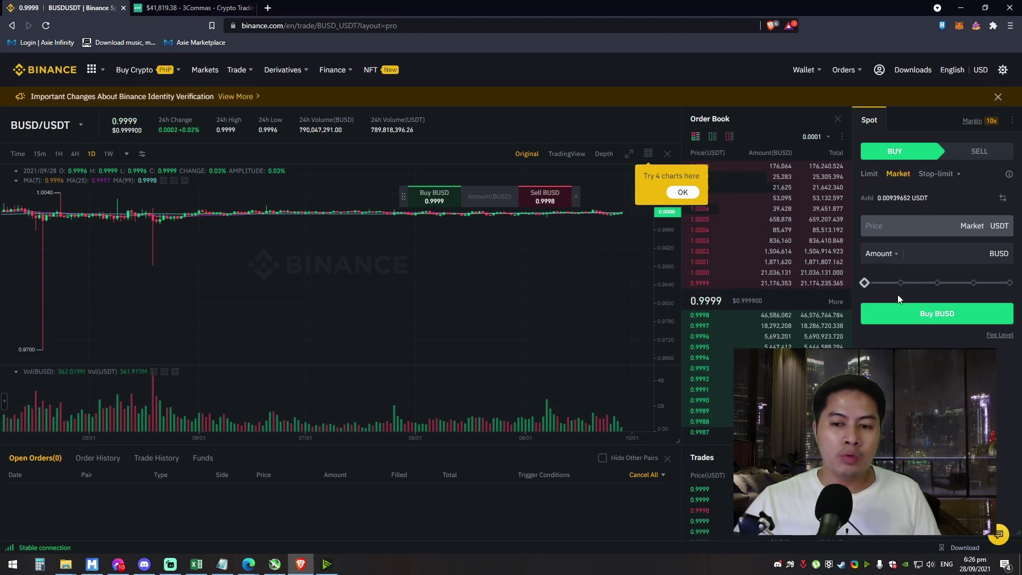
pyautogui.moveTo(865, 283); pyautogui.dragTo(995, 260)
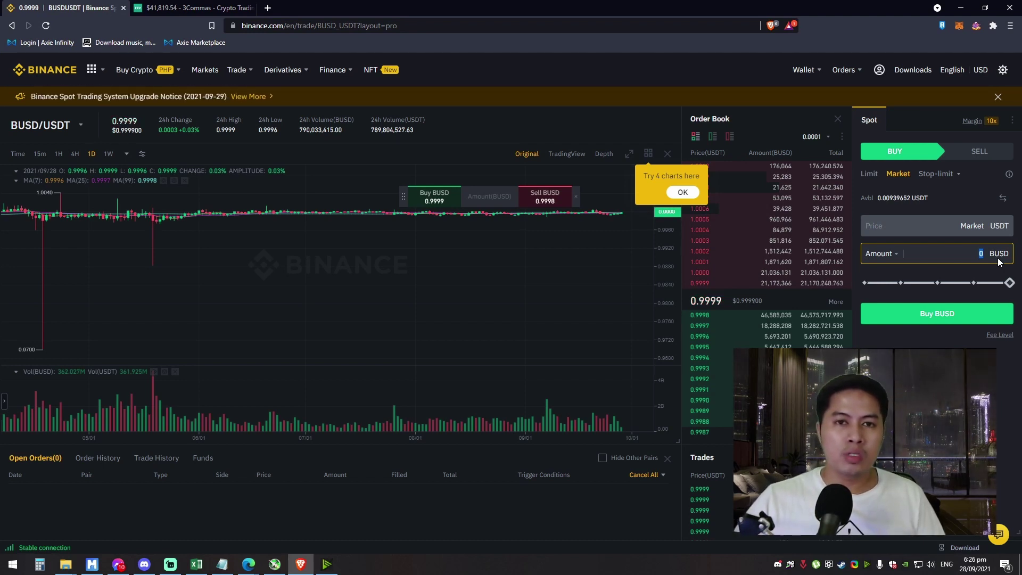
pyautogui.write('500')
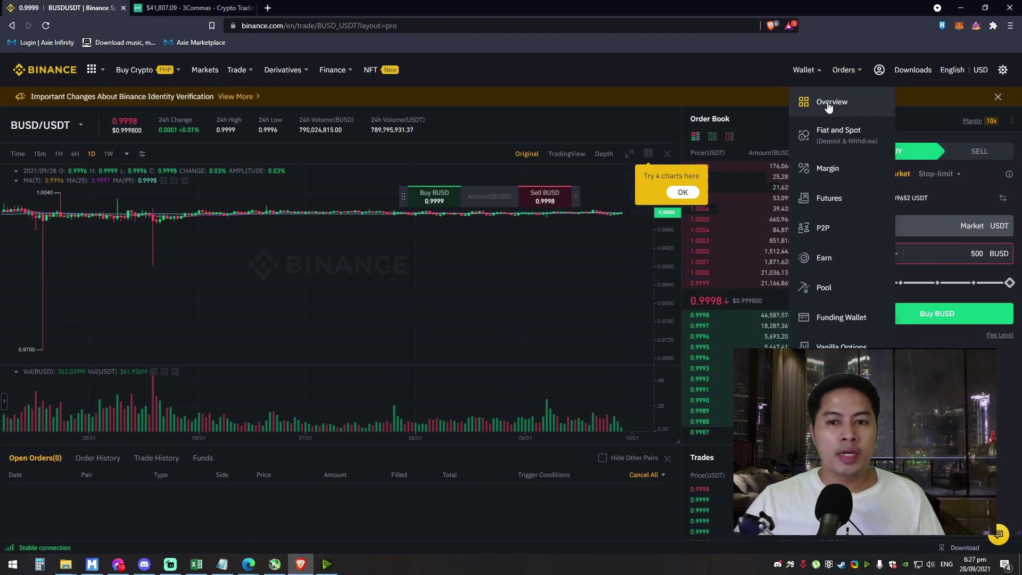
pyautogui.click(830, 137)
pyautogui.click(175, 7)
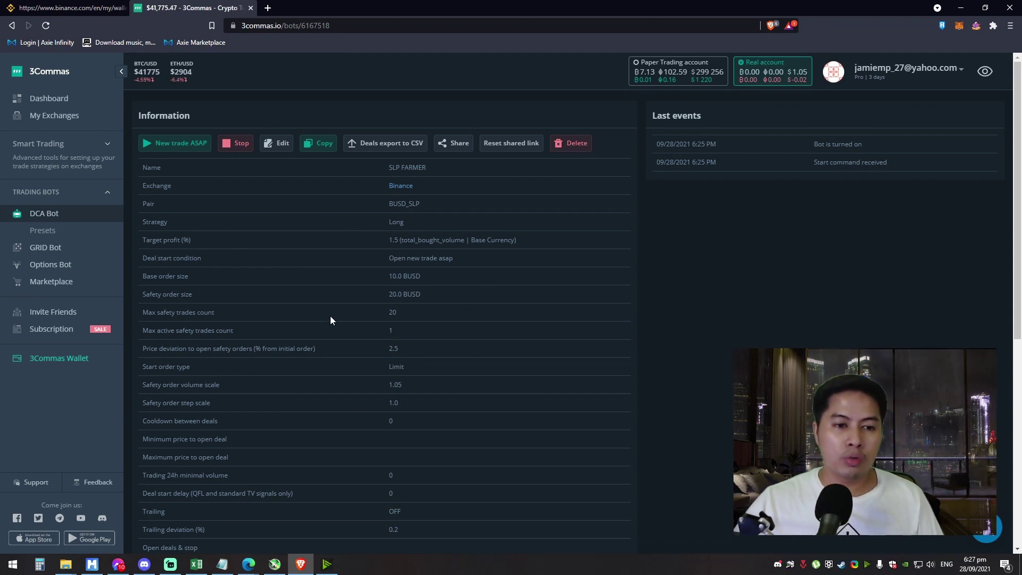
# Step: Stop the SLP FARMER bot and switch to the other account's existing SLP/BUSD bot
pyautogui.scroll(-3, 369, 238)
pyautogui.scroll(3, 370, 238)
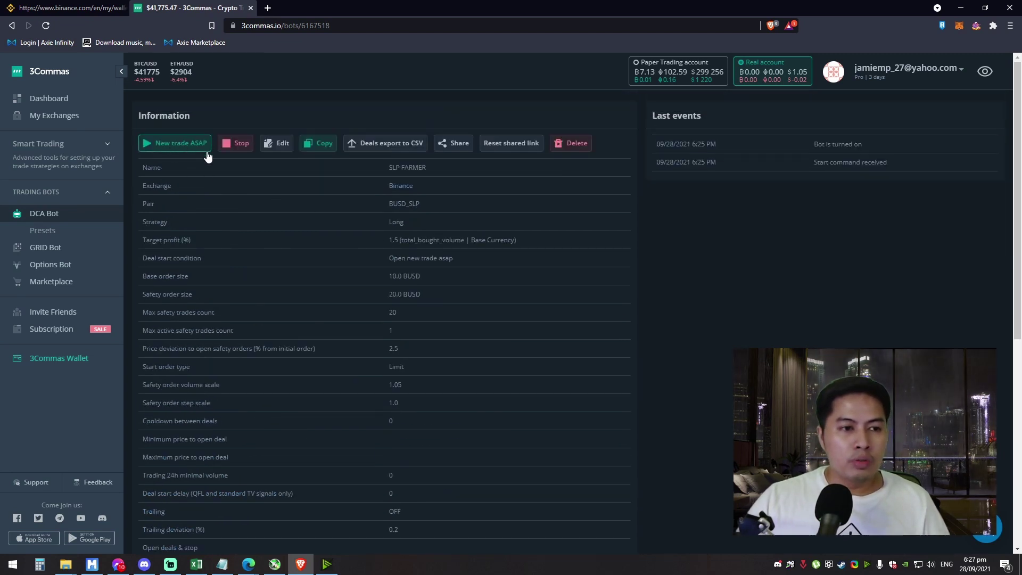
pyautogui.click(238, 145)
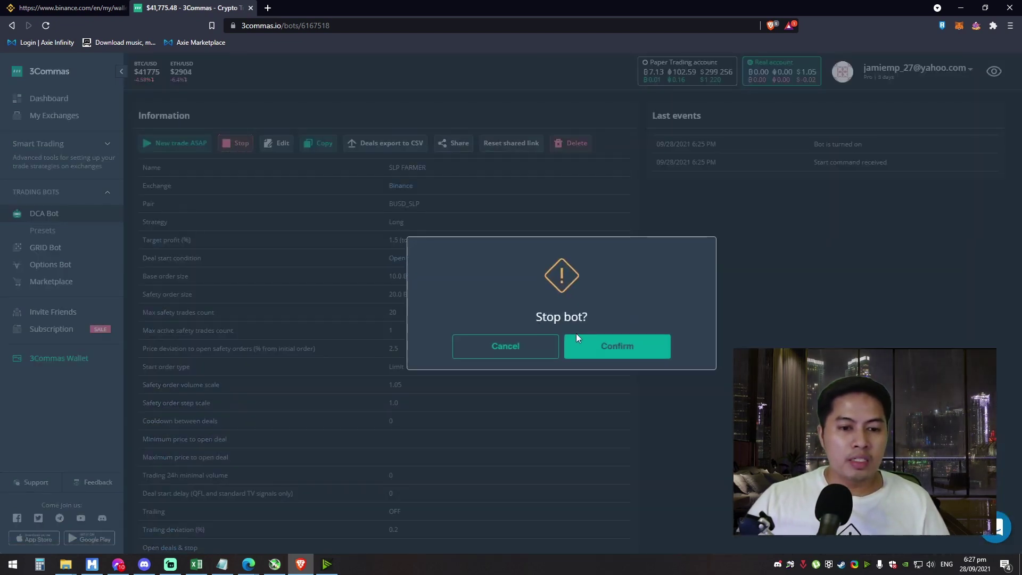
pyautogui.click(650, 353)
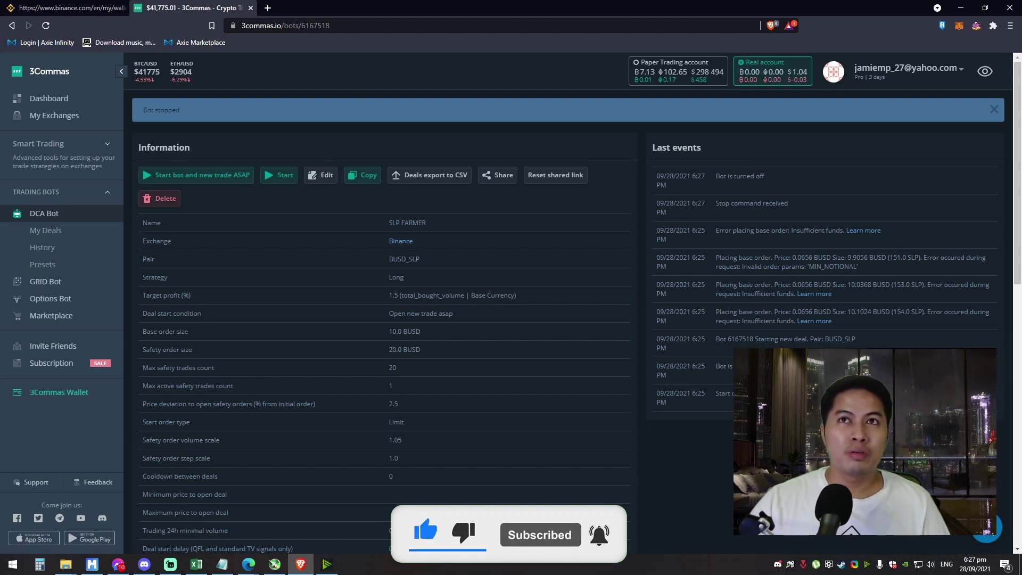
pyautogui.click(248, 564)
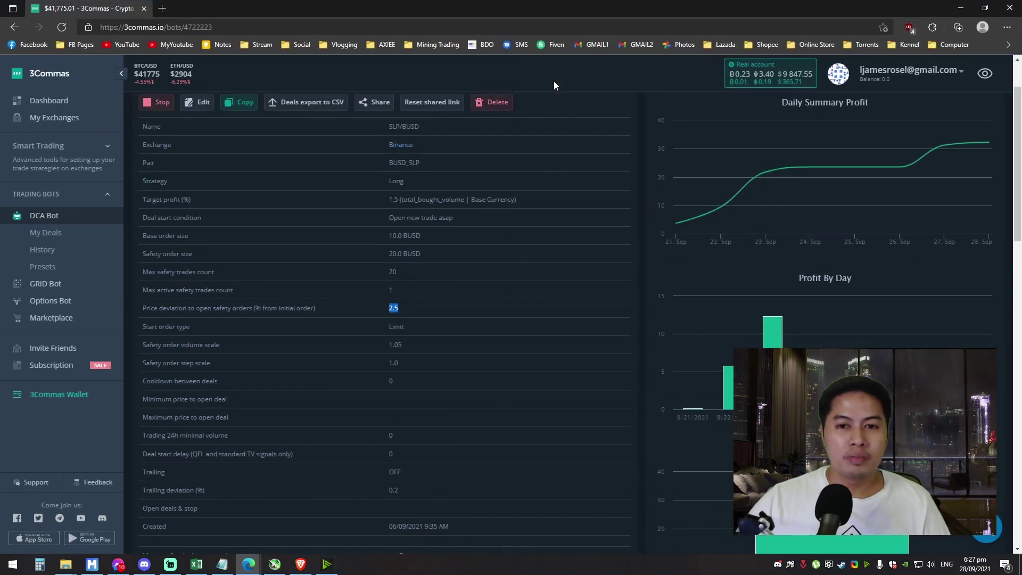
# Step: Scroll to the top of the SLP/BUSD bot page and point out the expired subscription notice
pyautogui.click(625, 71)
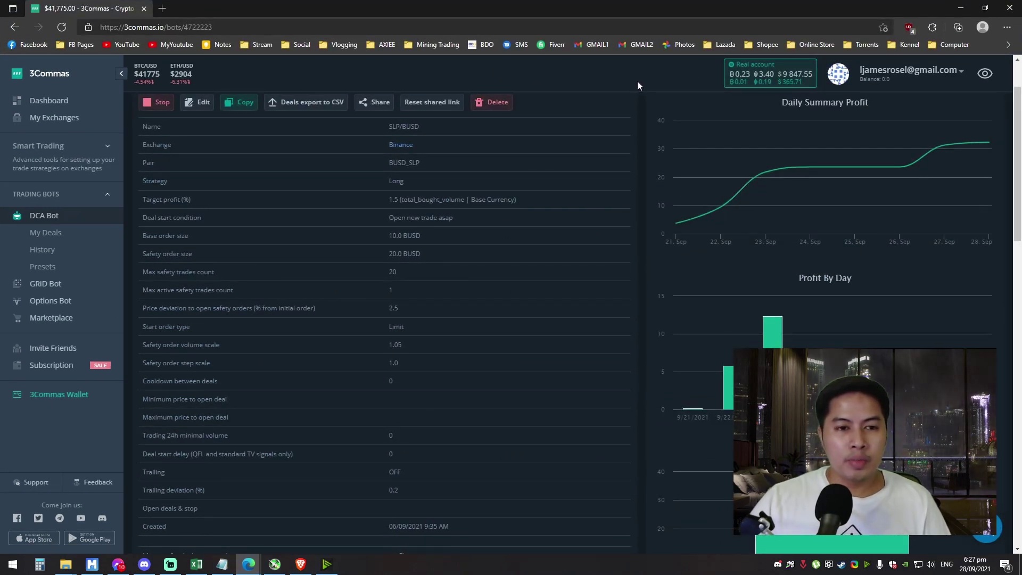
pyautogui.scroll(2, 633, 82)
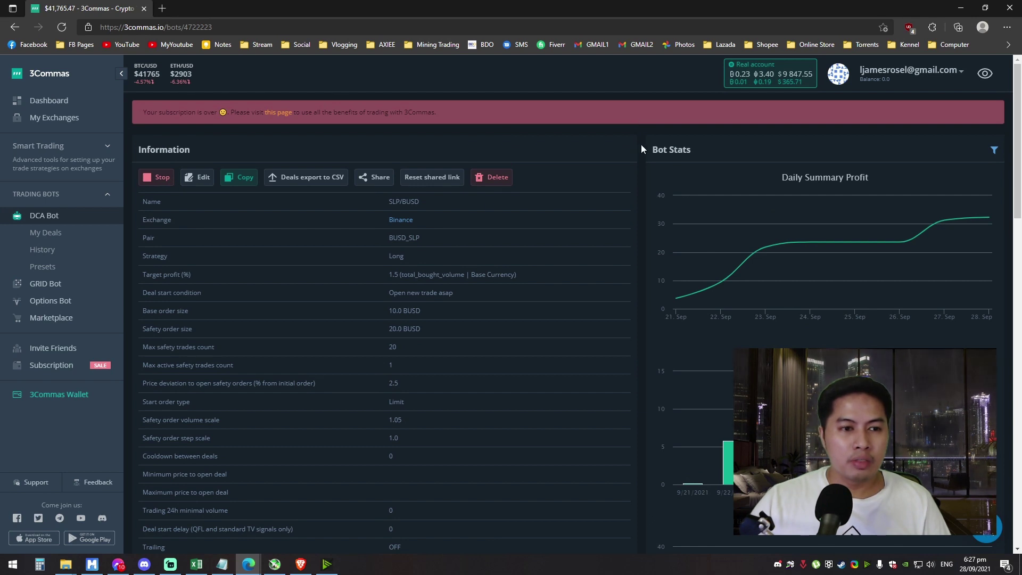
pyautogui.doubleClick(166, 115)
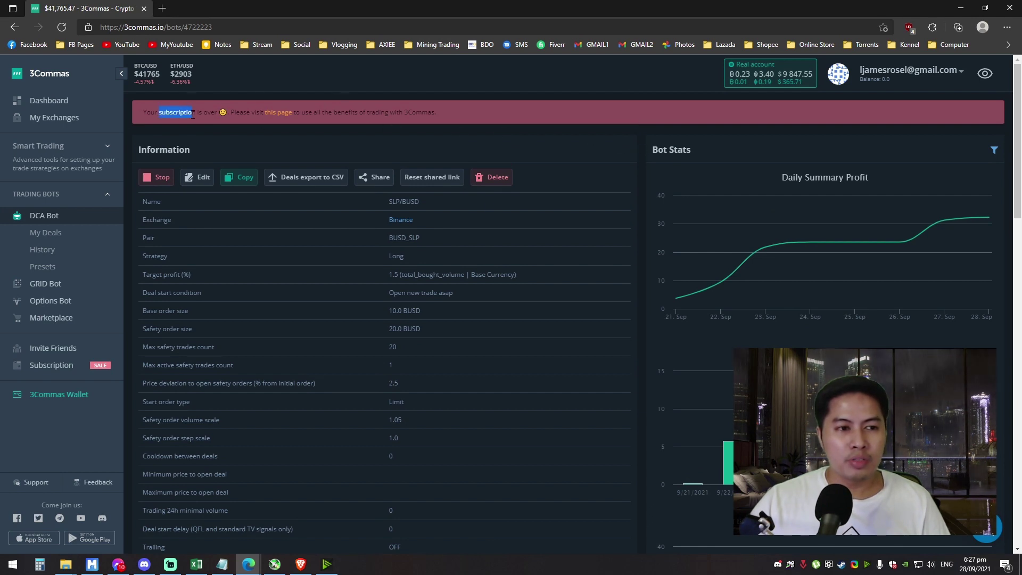
pyautogui.click(456, 113)
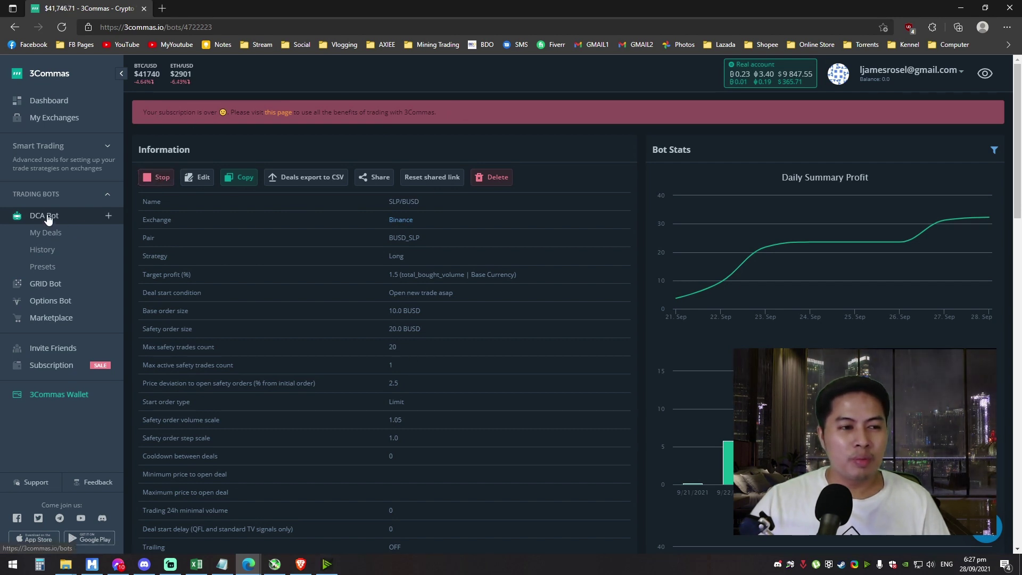
# Step: Open the DCA bots list and highlight the base order size, safety order size and 2.5 step
pyautogui.click(48, 217)
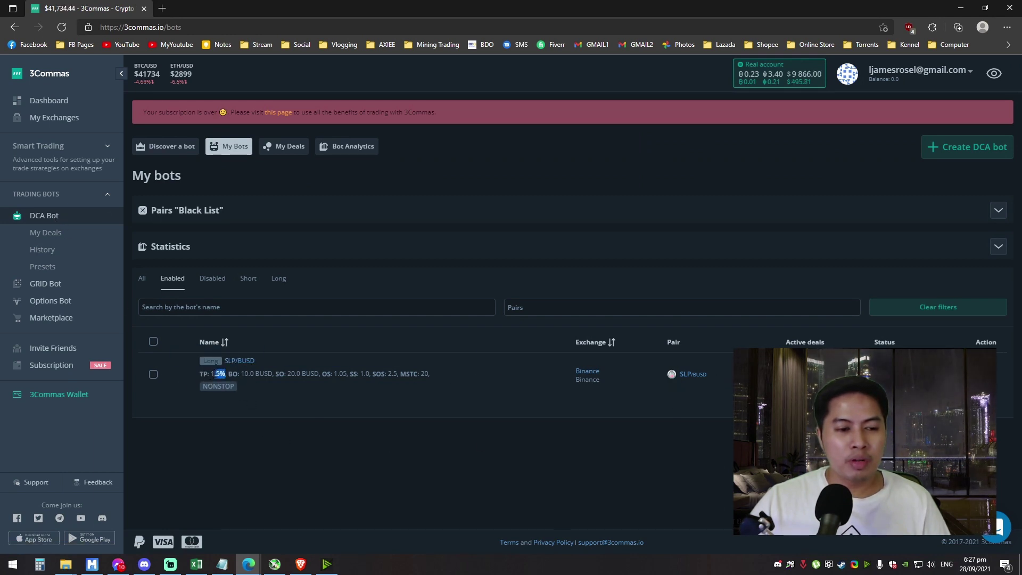
pyautogui.moveTo(260, 374); pyautogui.dragTo(248, 374)
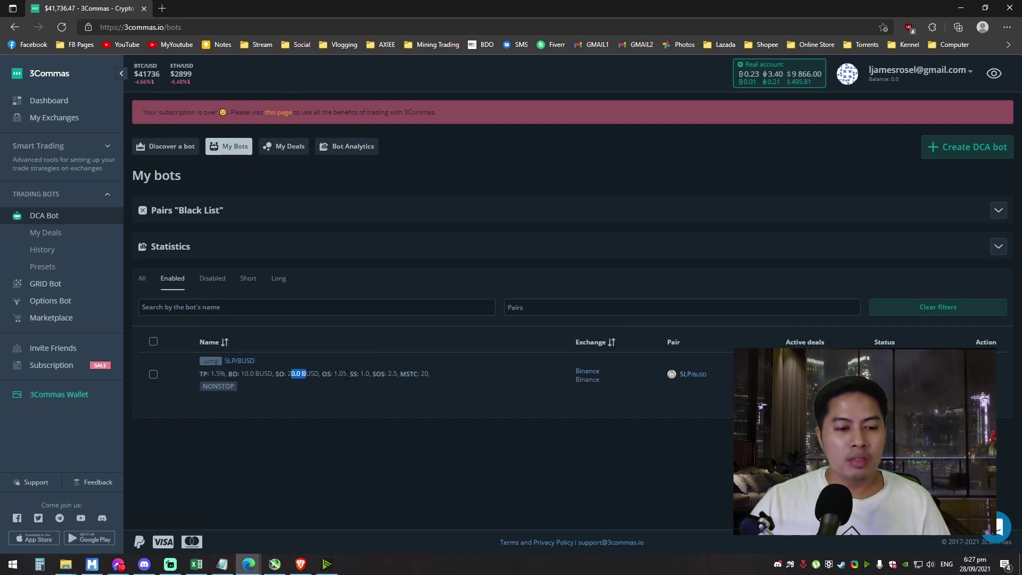
pyautogui.moveTo(347, 374); pyautogui.dragTo(343, 374)
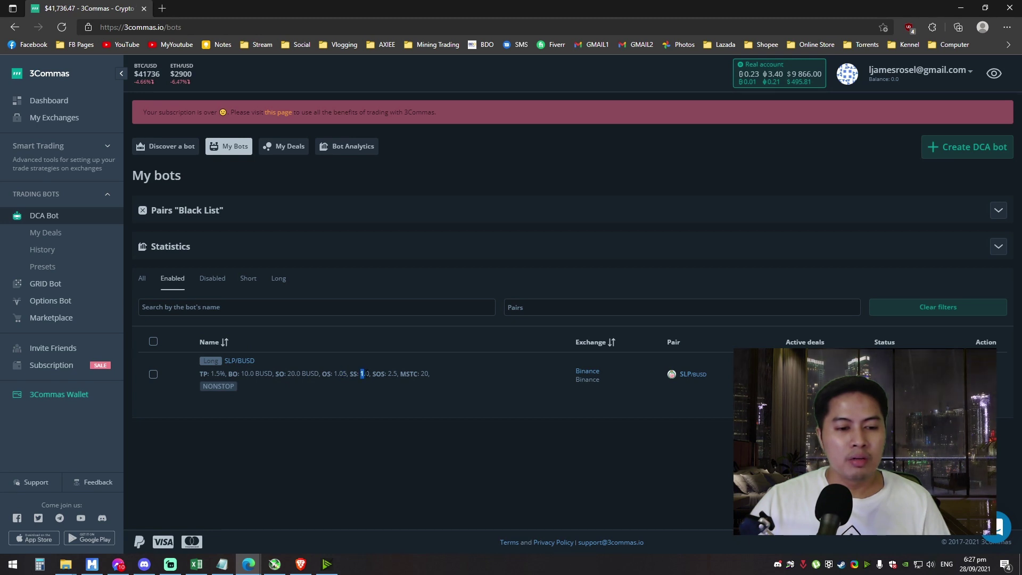
pyautogui.doubleClick(392, 374)
pyautogui.click(399, 433)
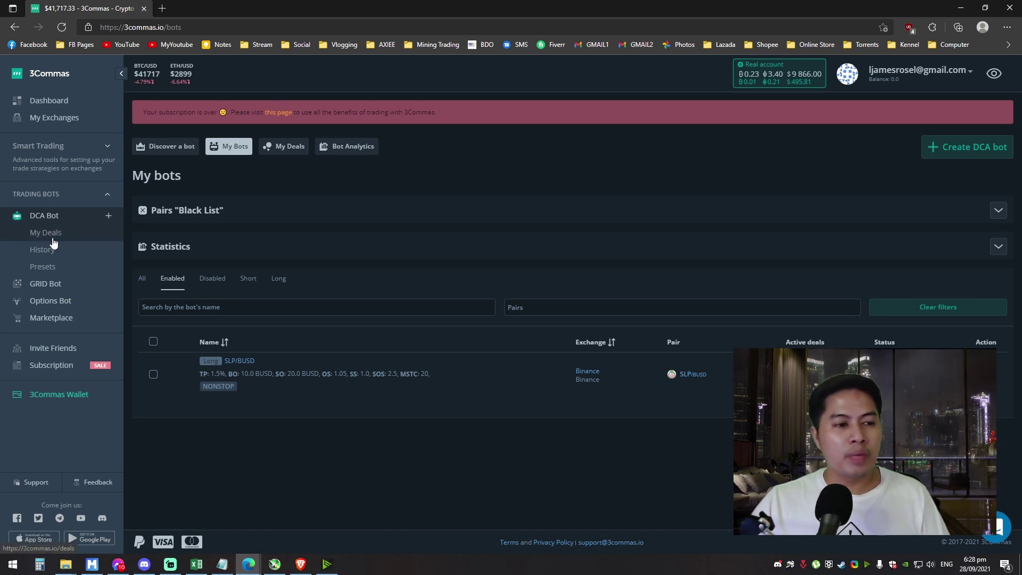
# Step: Open My Deals and highlight the active deal's SLP amount and 96.49130000 BUSD volume
pyautogui.click(49, 235)
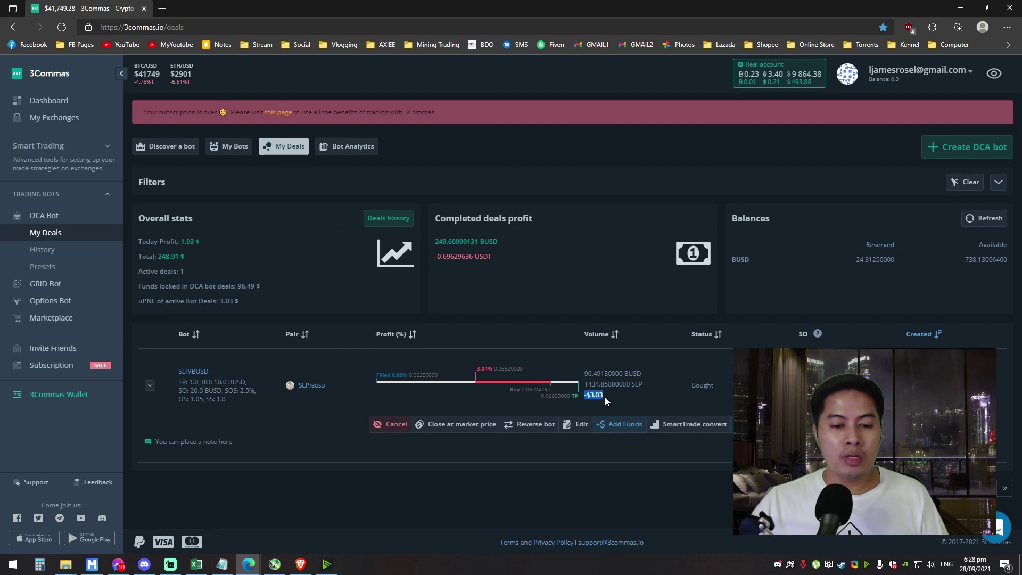
pyautogui.moveTo(585, 393); pyautogui.dragTo(577, 405)
pyautogui.click(575, 407)
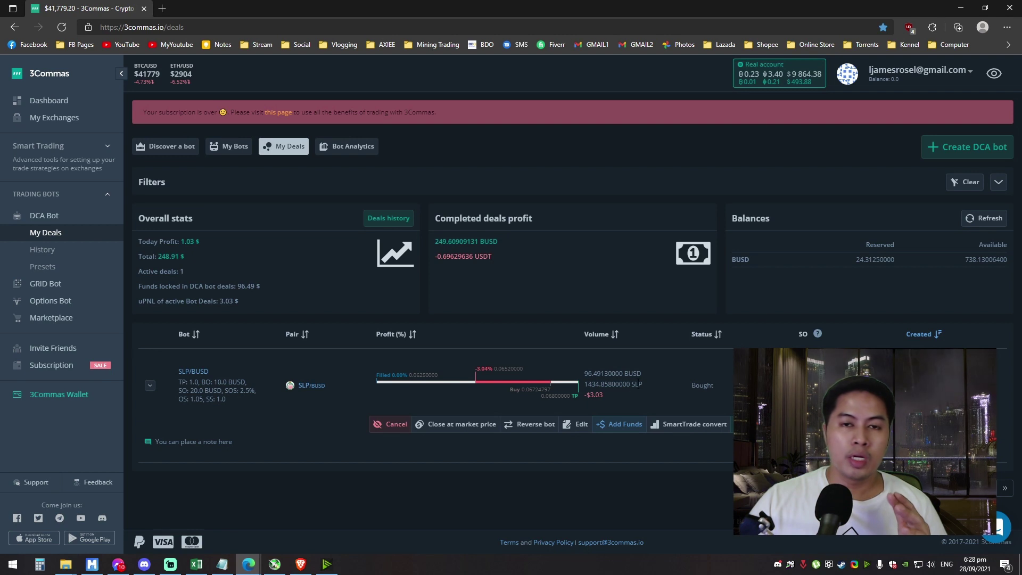
pyautogui.moveTo(639, 385); pyautogui.dragTo(632, 385)
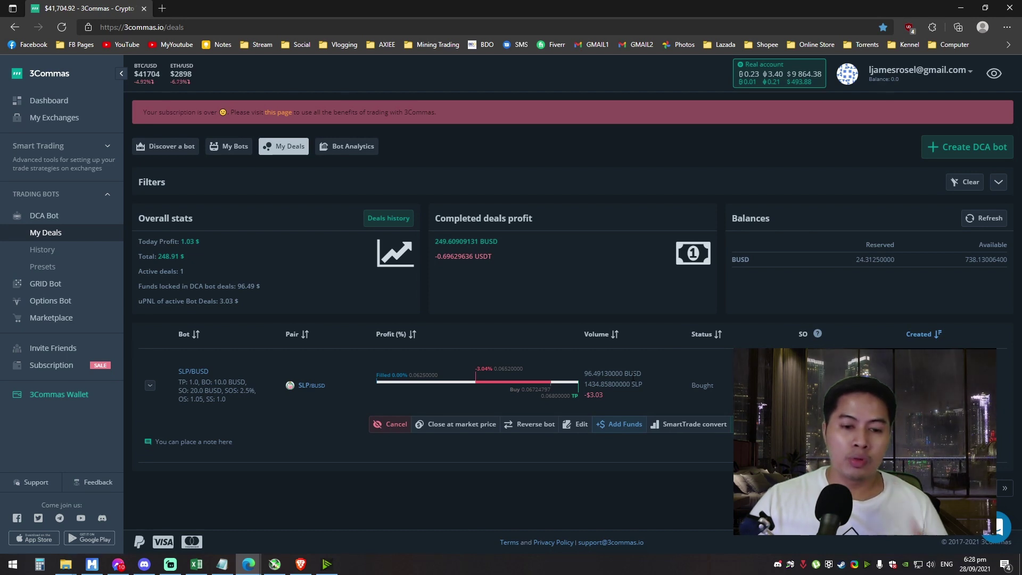
pyautogui.moveTo(642, 374); pyautogui.dragTo(585, 374)
pyautogui.click(643, 379)
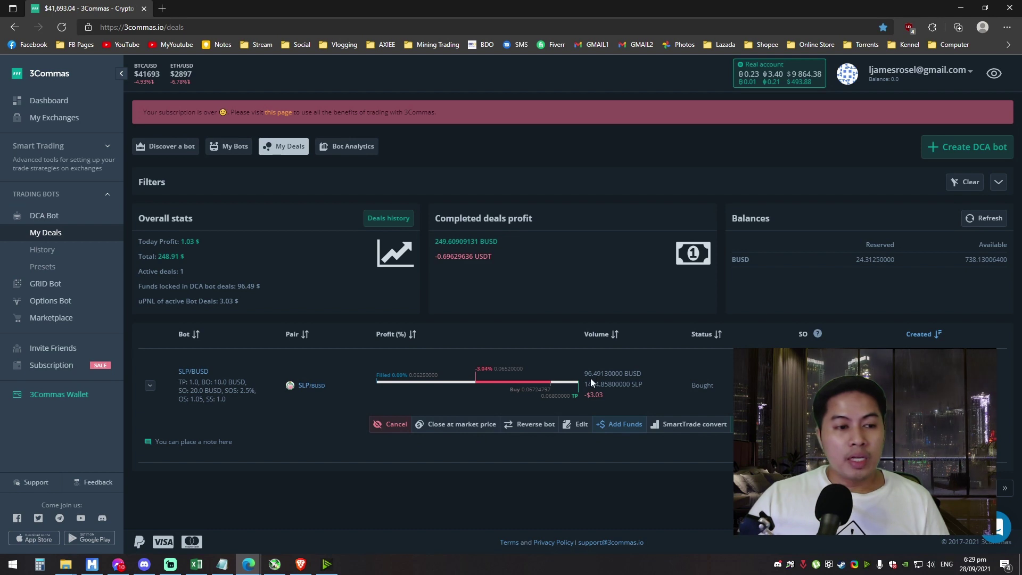
# Step: Highlight today's 1.03 $ profit and the 248.91 $ total profit in Overall stats
pyautogui.moveTo(166, 241); pyautogui.dragTo(188, 241)
pyautogui.click(202, 243)
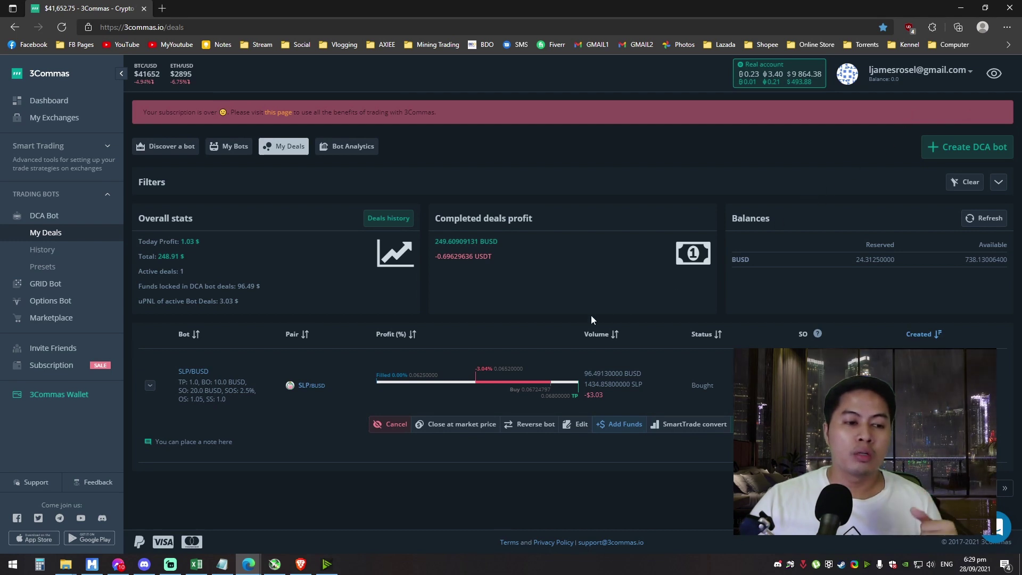
pyautogui.doubleClick(205, 244)
pyautogui.click(206, 249)
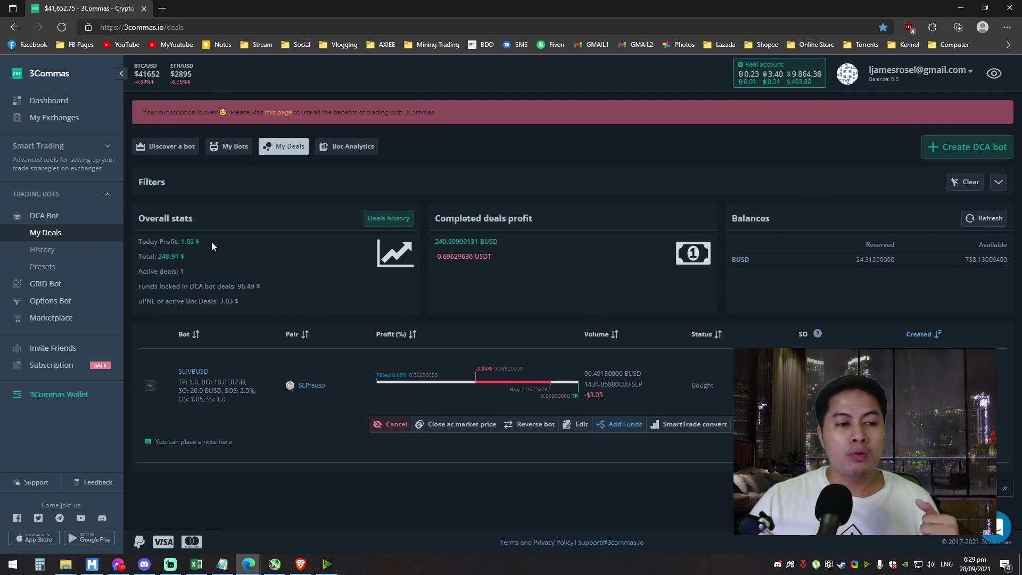
pyautogui.doubleClick(213, 247)
pyautogui.click(199, 250)
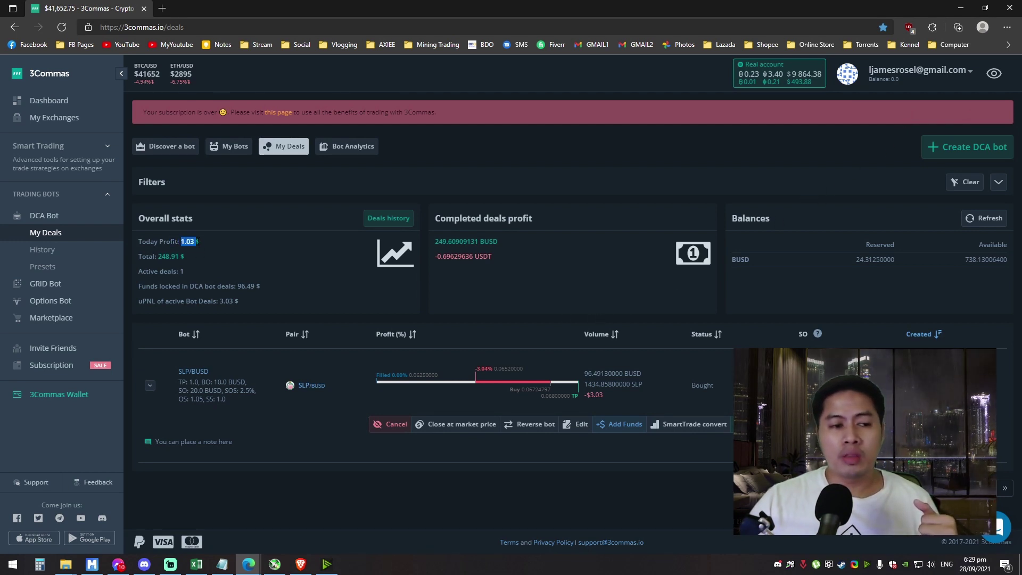
pyautogui.moveTo(157, 257); pyautogui.dragTo(195, 261)
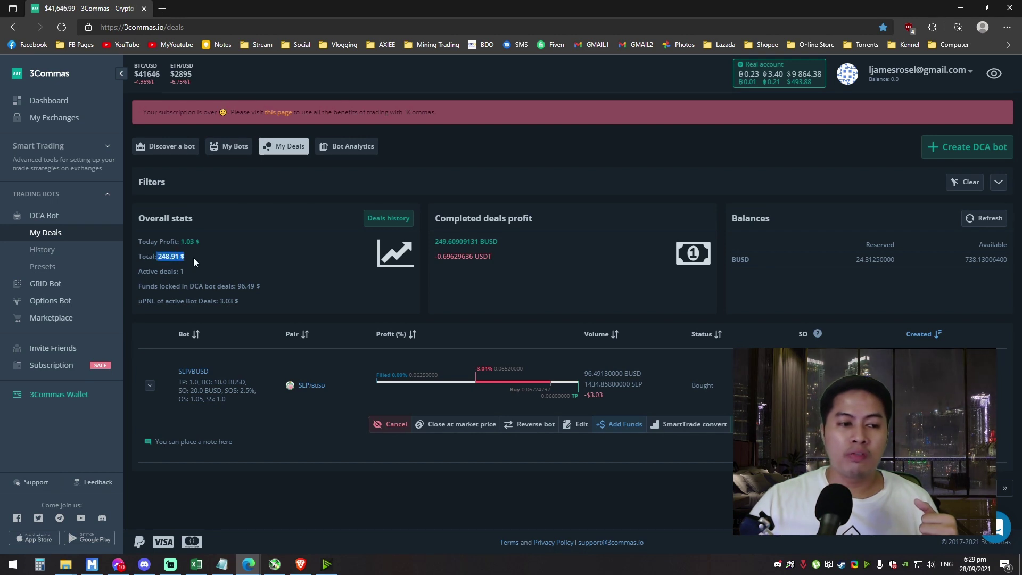
pyautogui.click(200, 261)
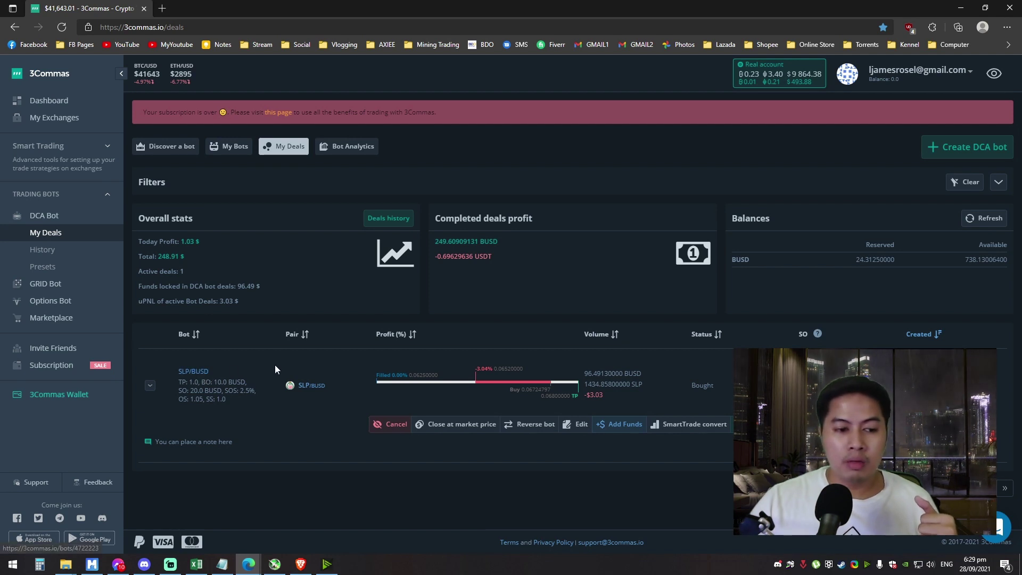
# Step: Open the SLP/BUSD bot's details page and check the chart's $32.29 point on 9/28/2021
pyautogui.click(202, 373)
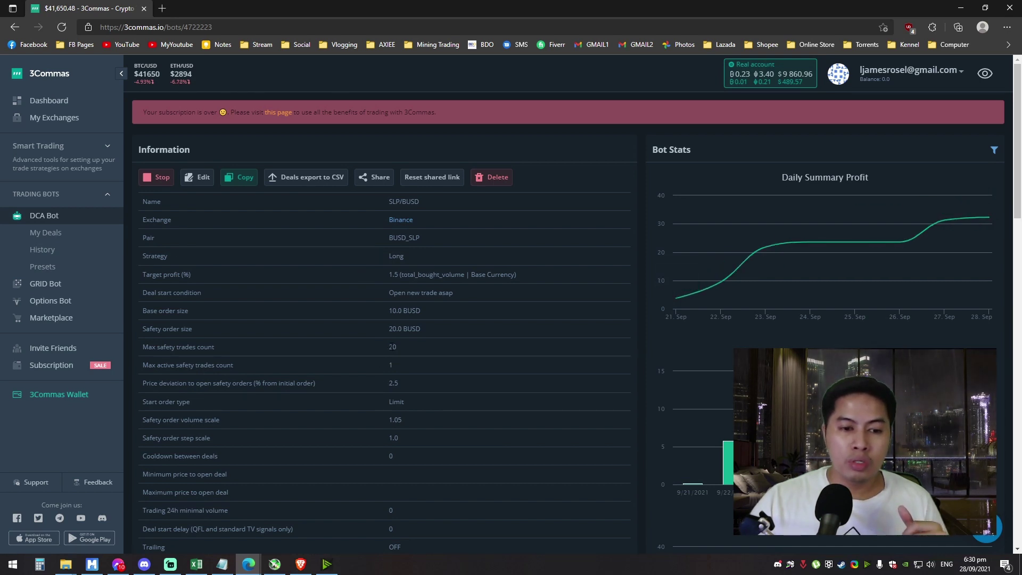
pyautogui.moveTo(988, 219)
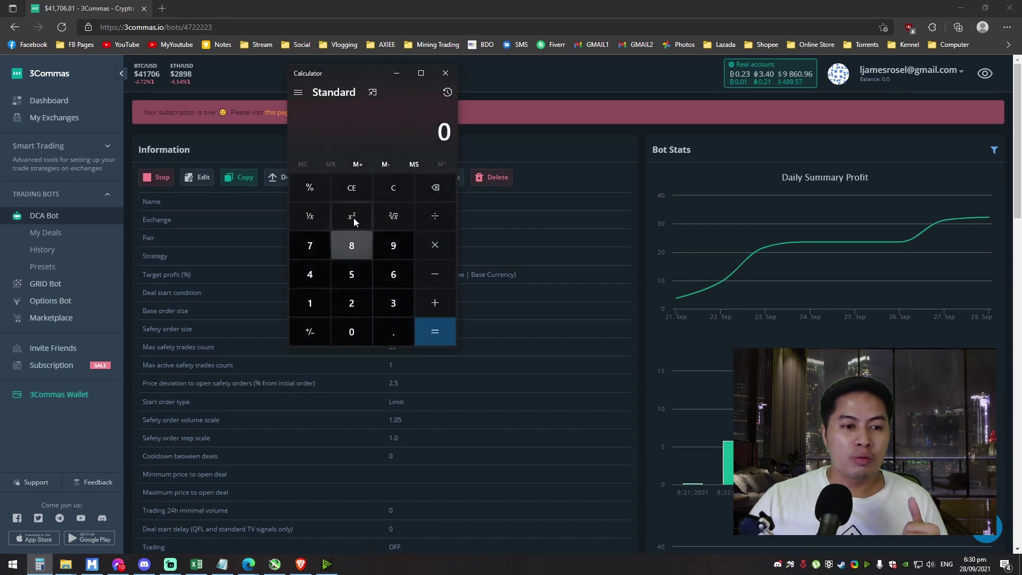
# Step: Move Calculator aside, compute 32 ÷ 0.06 = 533.33, and highlight the result's digits
pyautogui.moveTo(354, 71); pyautogui.dragTo(438, 191)
pyautogui.write('32')
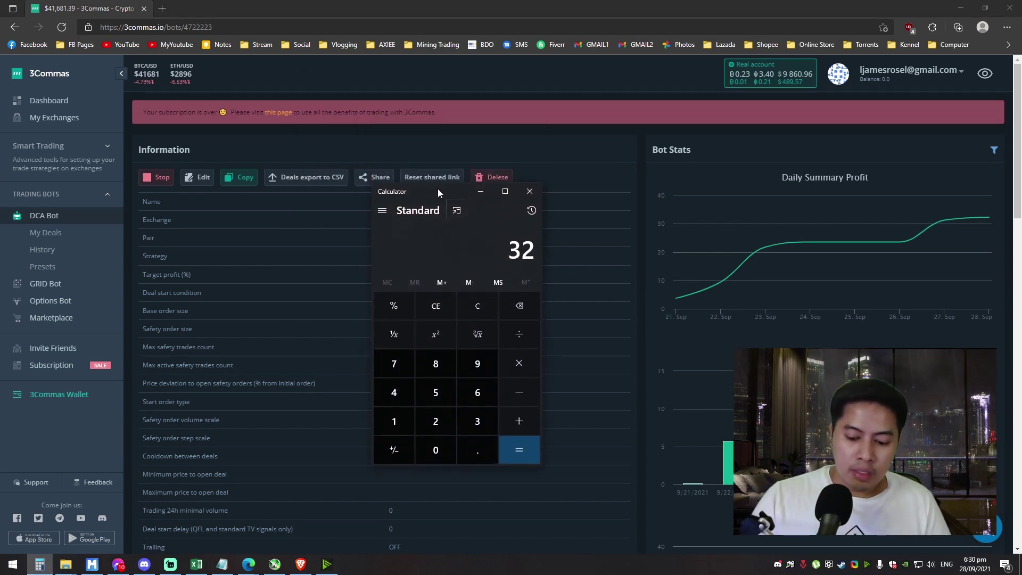
pyautogui.press('/')
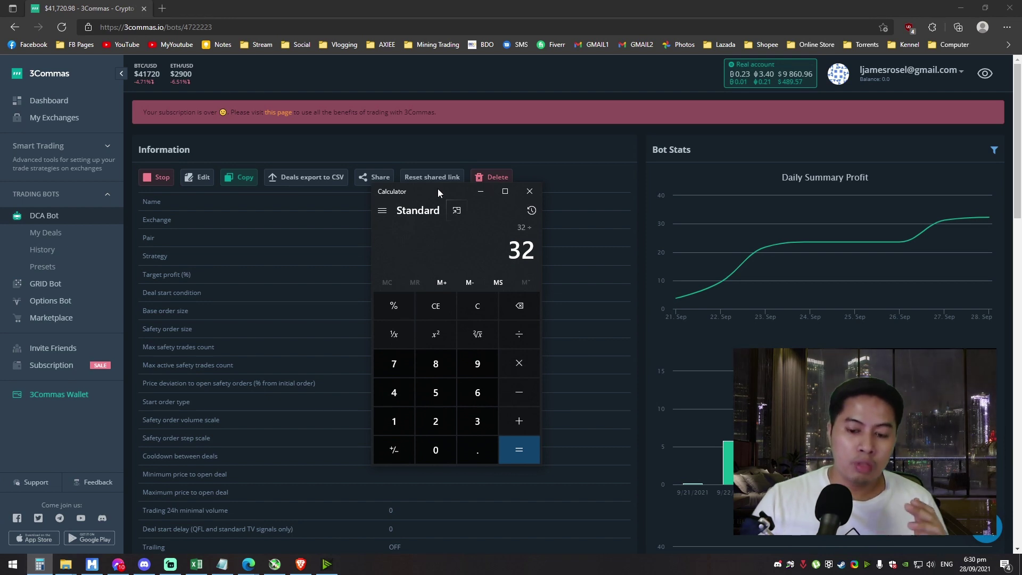
pyautogui.write('.0')
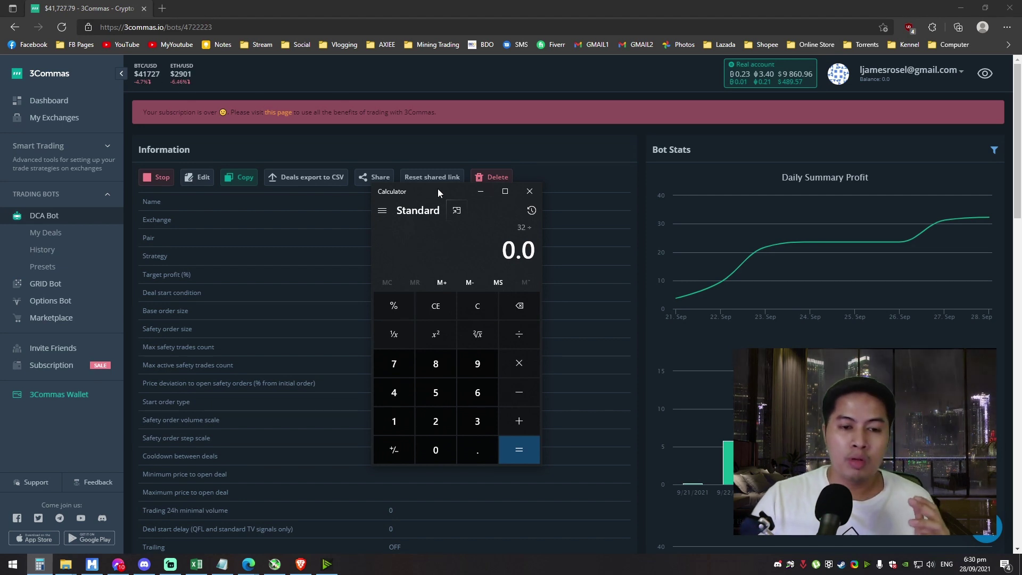
pyautogui.write('6')
pyautogui.press('Return')
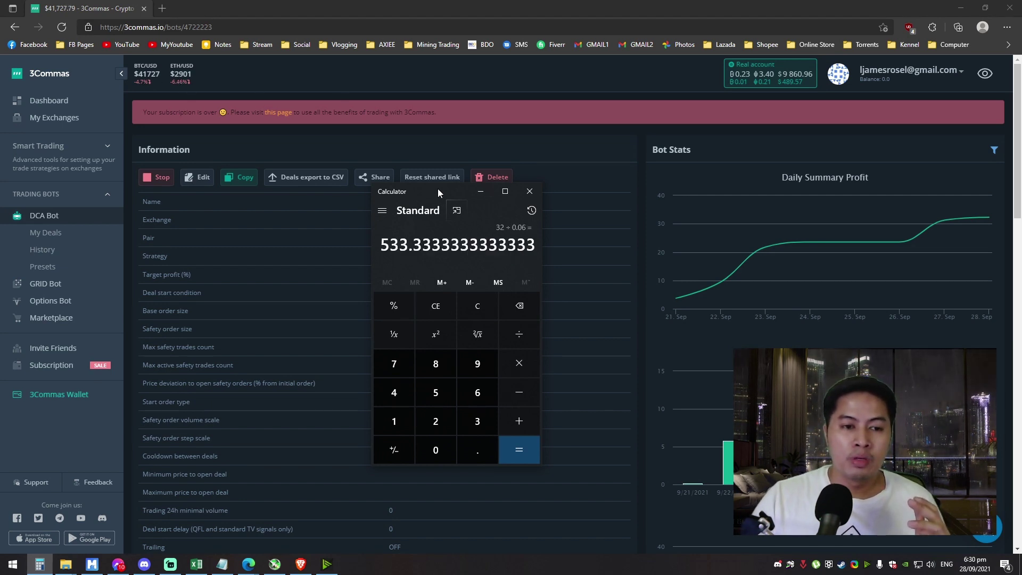
pyautogui.moveTo(409, 244); pyautogui.dragTo(391, 245)
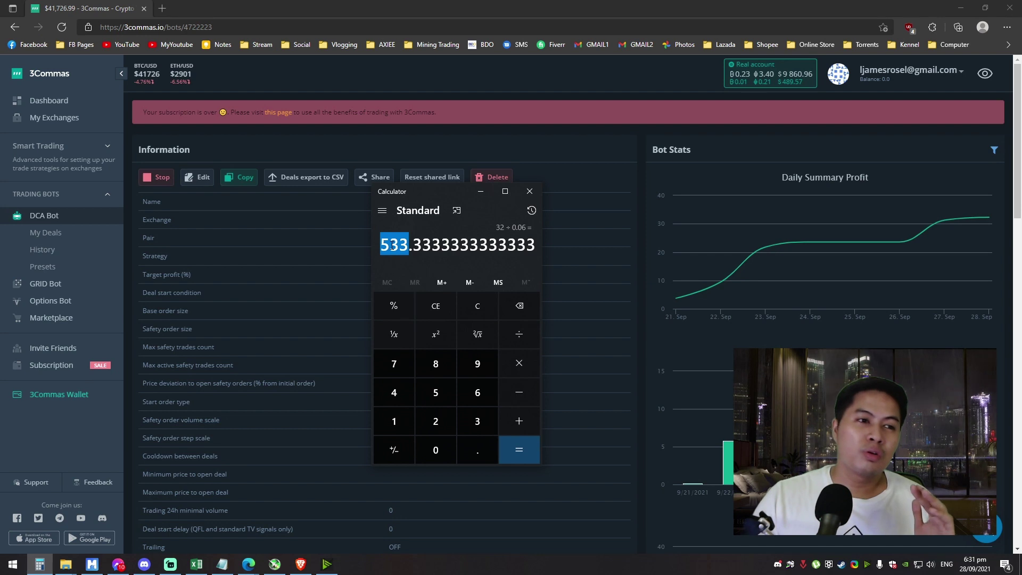
pyautogui.click(393, 245)
pyautogui.moveTo(380, 245)
pyautogui.mouseDown()
pyautogui.moveTo(460, 245)
pyautogui.moveTo(389, 245)
pyautogui.mouseUp()
pyautogui.click(459, 245)
# Step: Open Binance's advanced BTC/USDT trading view and scroll to the two open SLP/BUSD limit orders
pyautogui.click(391, 243)
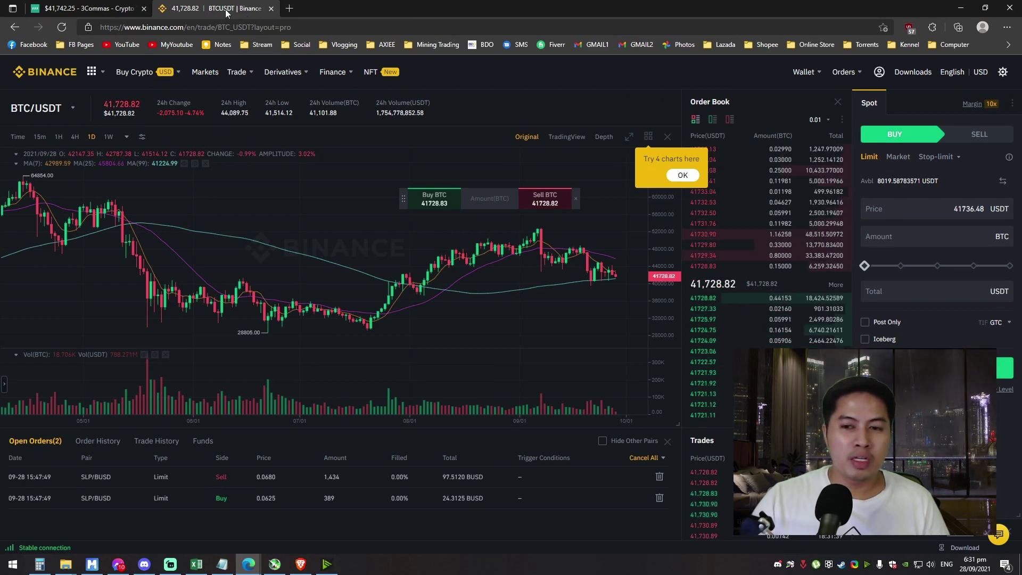
pyautogui.moveTo(237, 73)
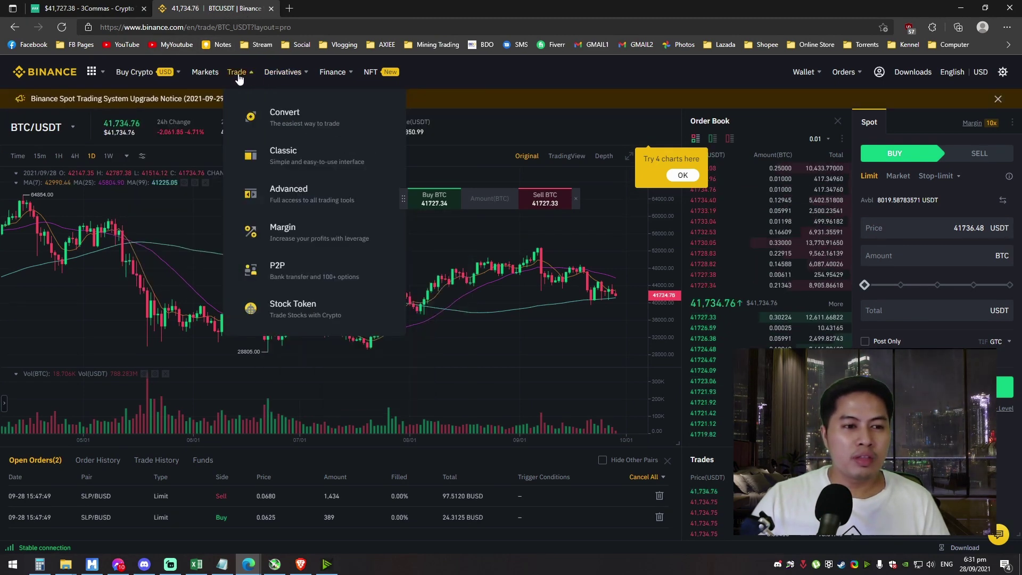
pyautogui.click(274, 193)
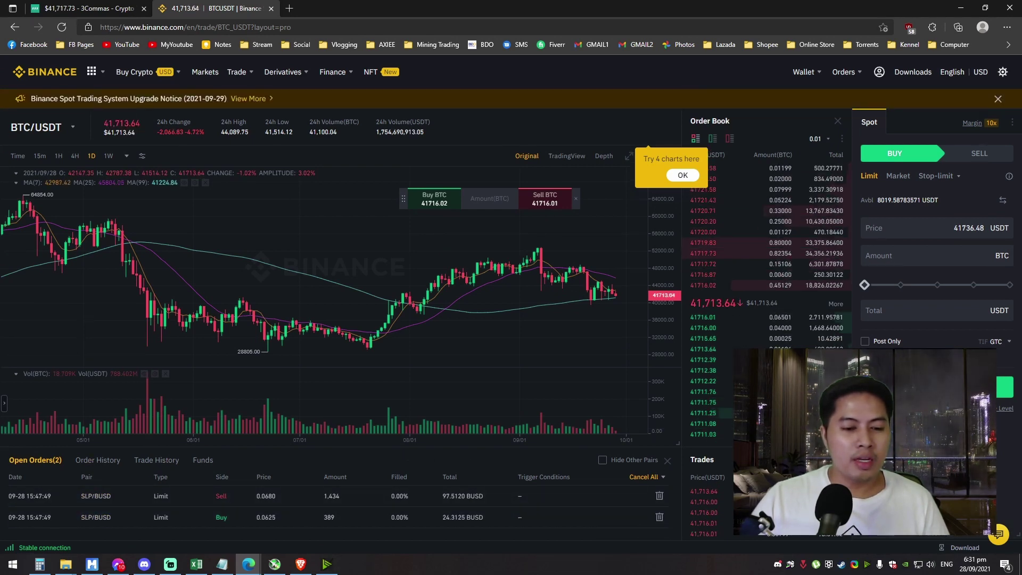
pyautogui.scroll(-2, 358, 519)
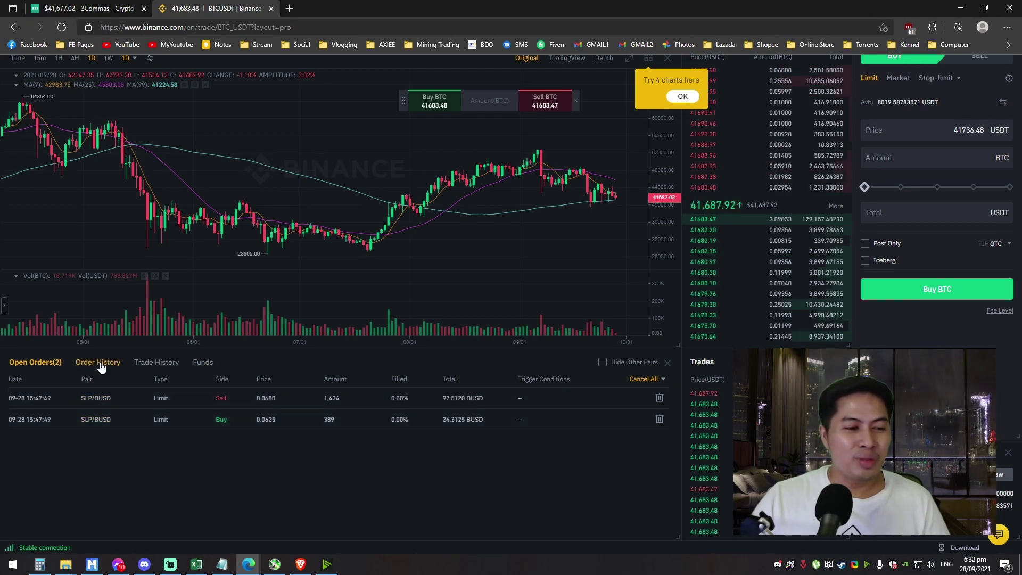
# Step: Open Binance's Trade History and look through the list of completed trades
pyautogui.click(154, 363)
pyautogui.scroll(-1, 277, 433)
pyautogui.scroll(-5, 277, 433)
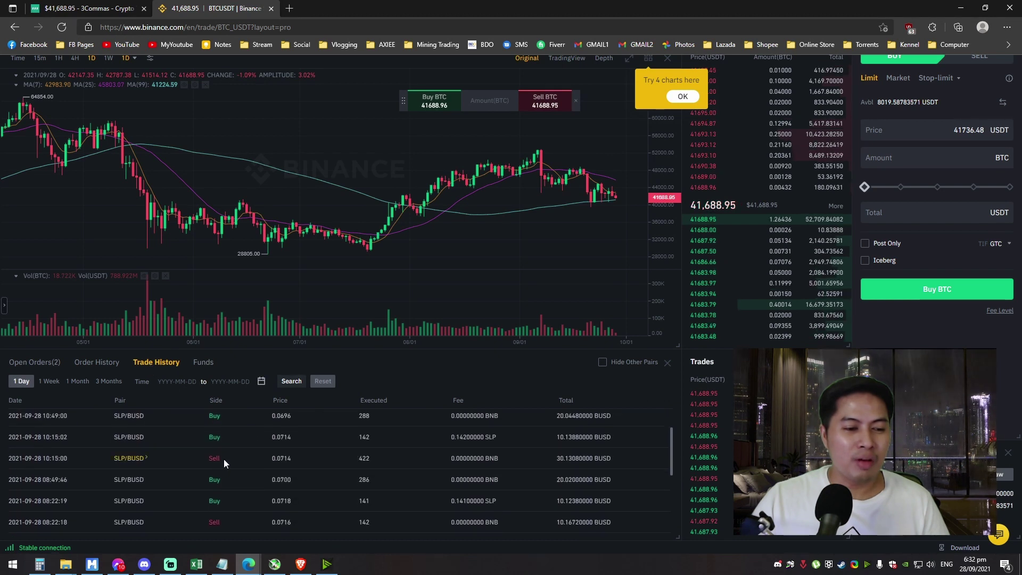
pyautogui.scroll(-5, 150, 482)
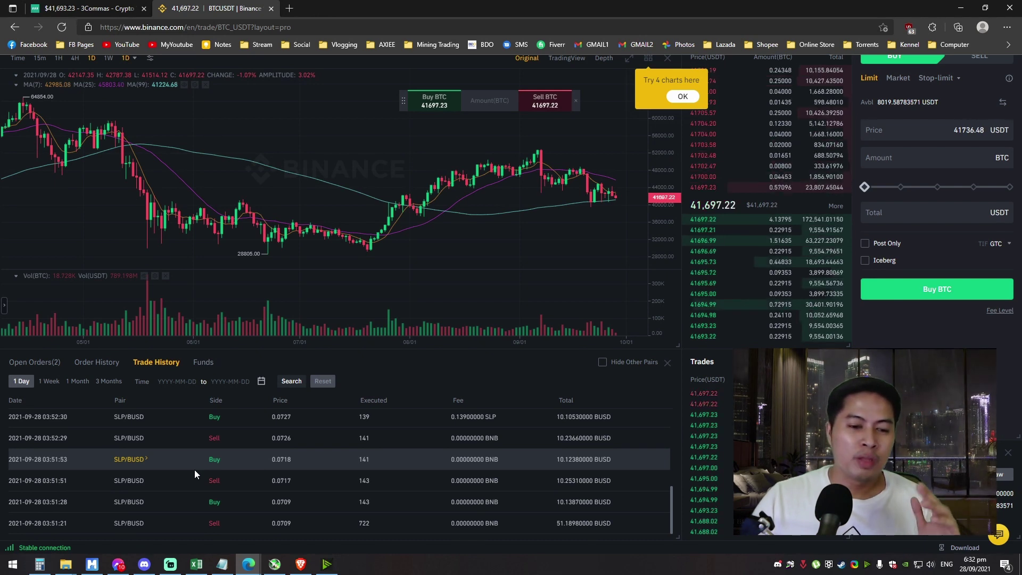
pyautogui.scroll(2, 194, 469)
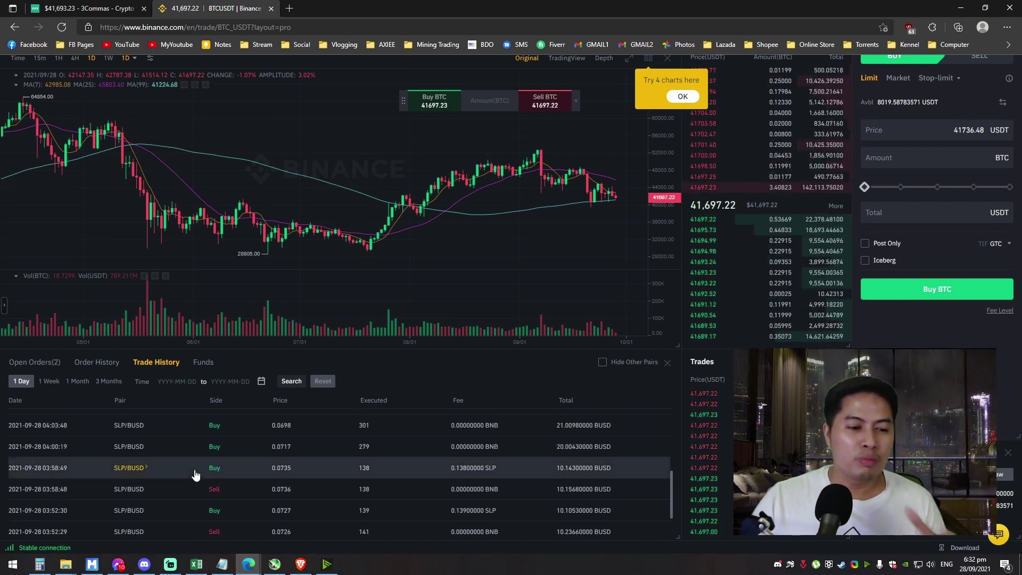
pyautogui.scroll(5, 194, 474)
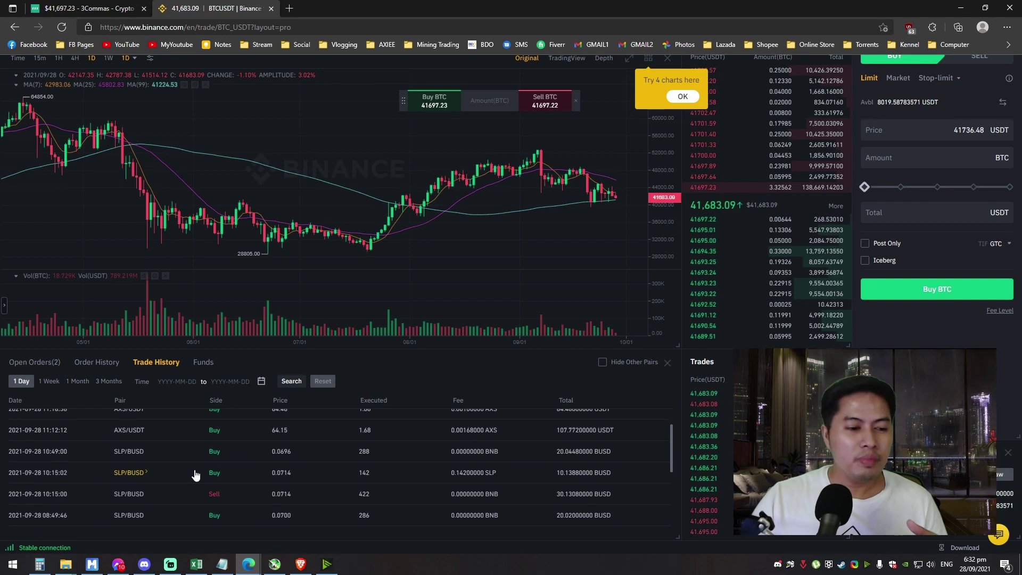
pyautogui.scroll(3, 194, 471)
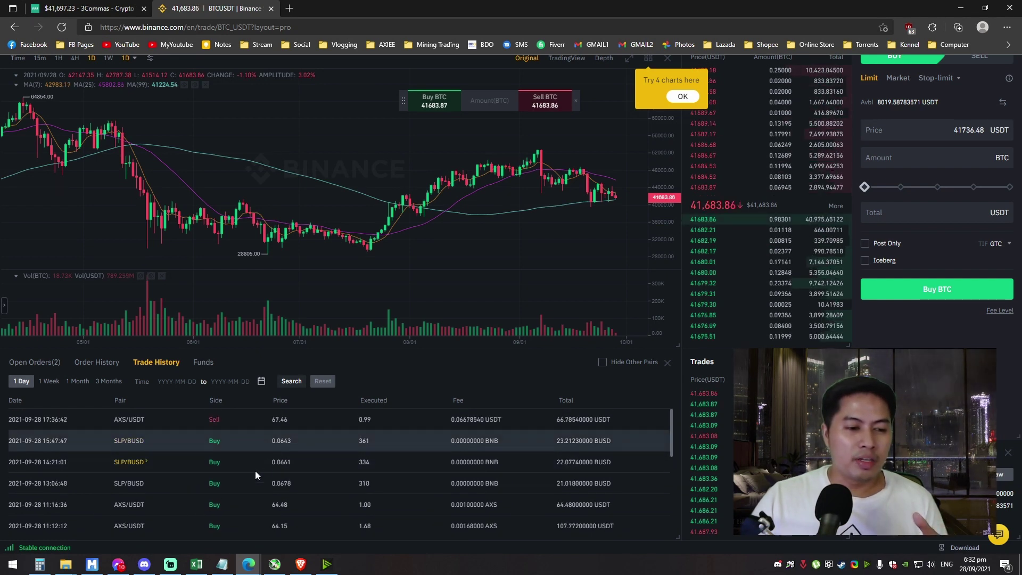
pyautogui.scroll(-3, 223, 441)
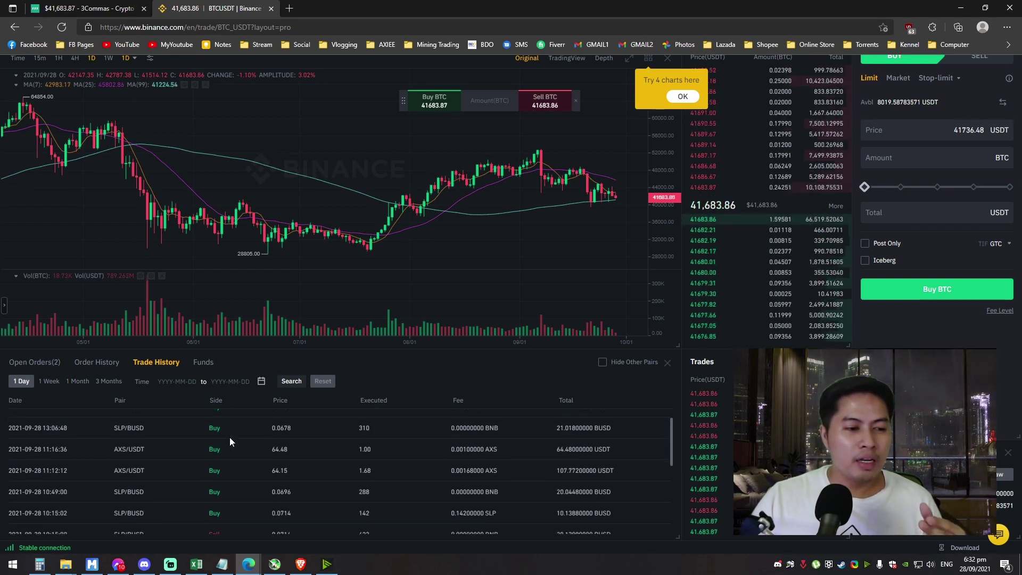
# Step: Filter the trade history to 1 Day and review the past day's trades
pyautogui.click(24, 383)
pyautogui.scroll(-5, 172, 475)
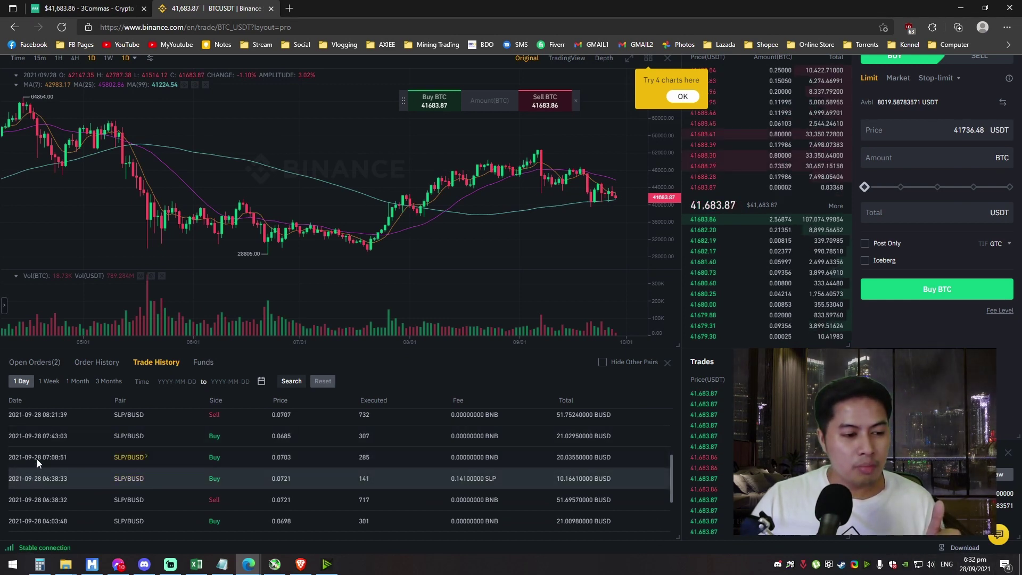
pyautogui.scroll(-5, 37, 467)
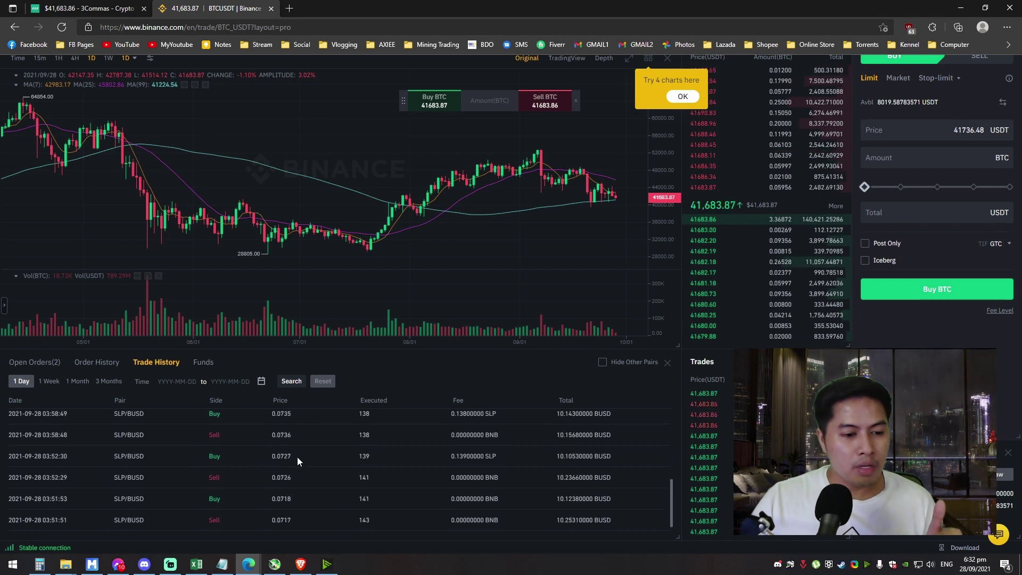
pyautogui.scroll(-2, 79, 470)
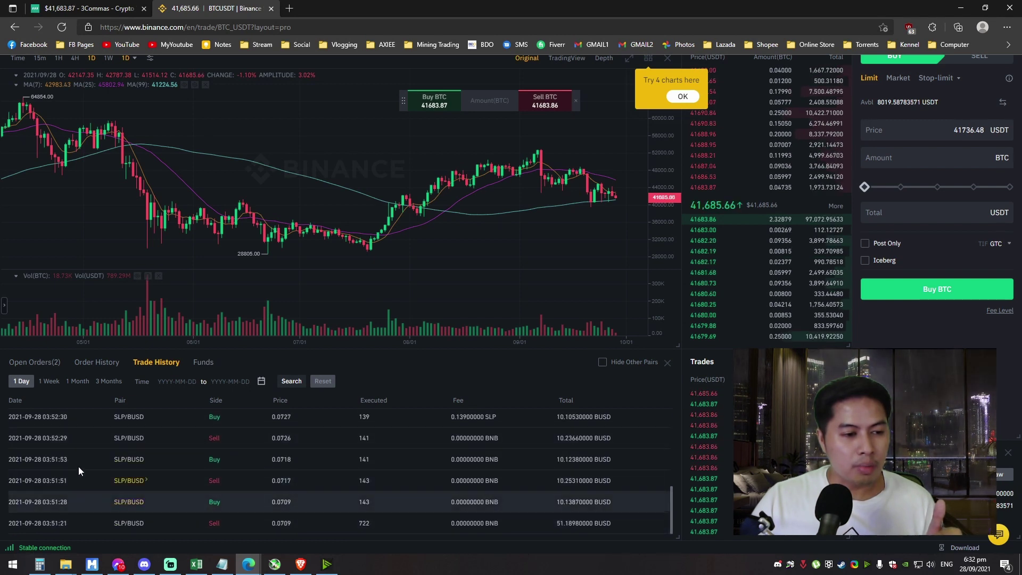
# Step: Check the 1 Week and 1 Month trade history, then switch back to 1 Day
pyautogui.click(49, 382)
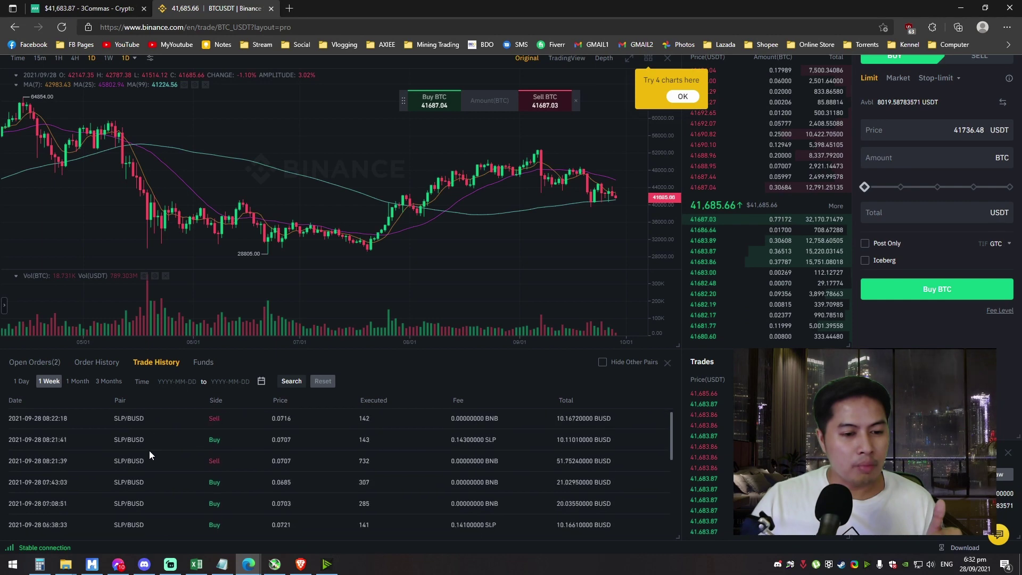
pyautogui.scroll(-10, 149, 451)
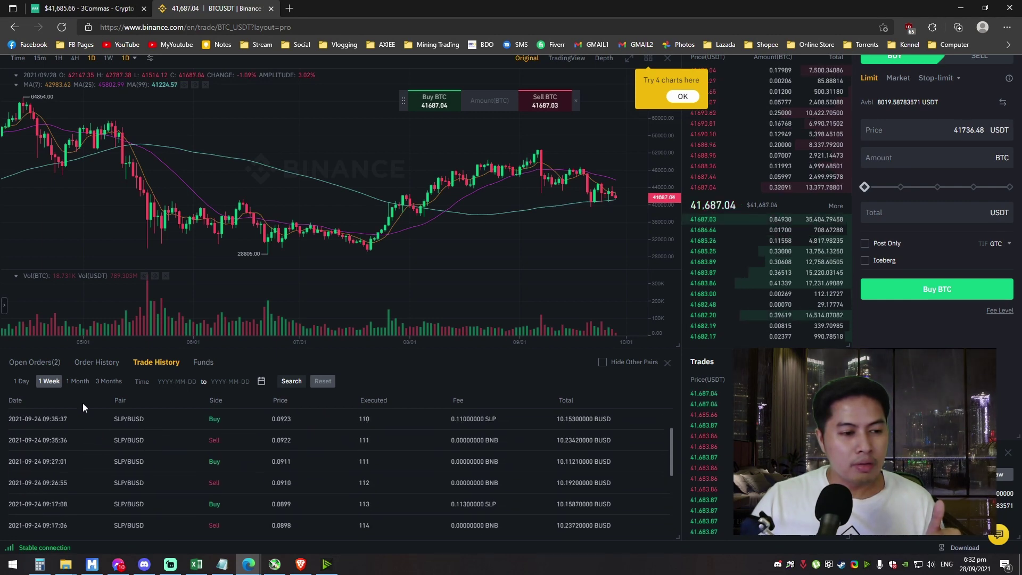
pyautogui.click(78, 381)
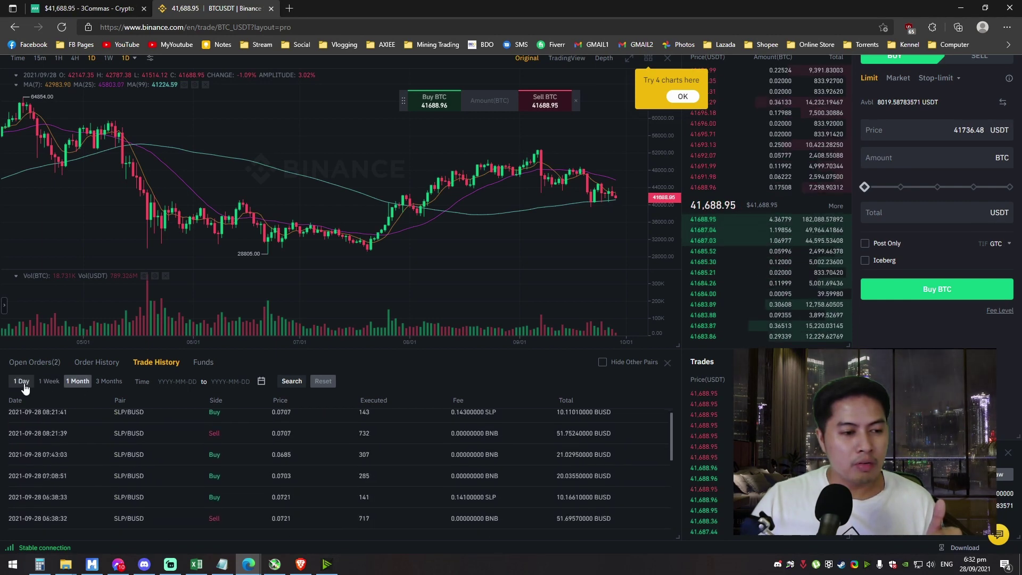
pyautogui.click(24, 387)
pyautogui.scroll(2, 24, 387)
pyautogui.moveTo(805, 73)
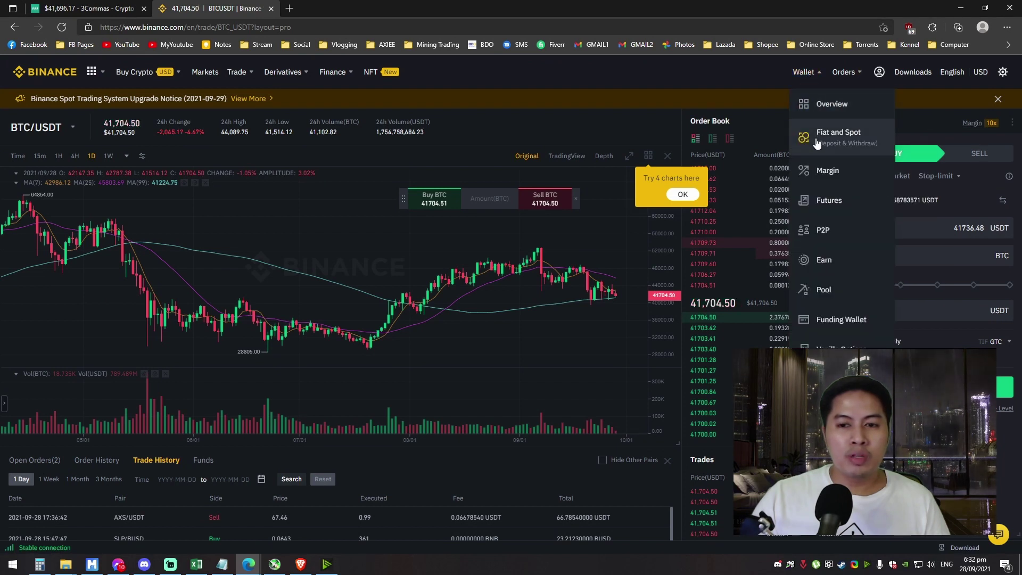